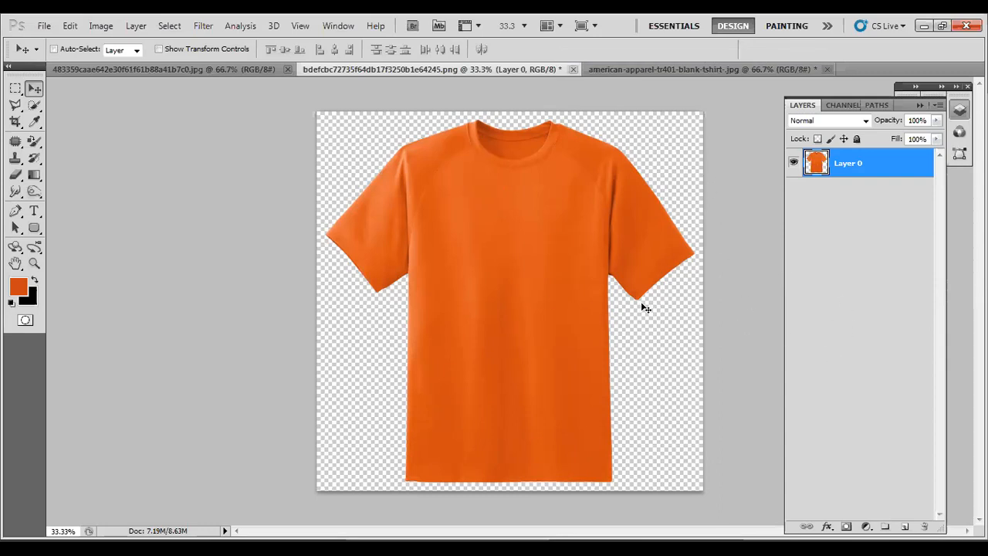
Widen the canvas to 200 percent of its width, keeping the height at 100 percent
left_click(101, 25)
left_click(116, 145)
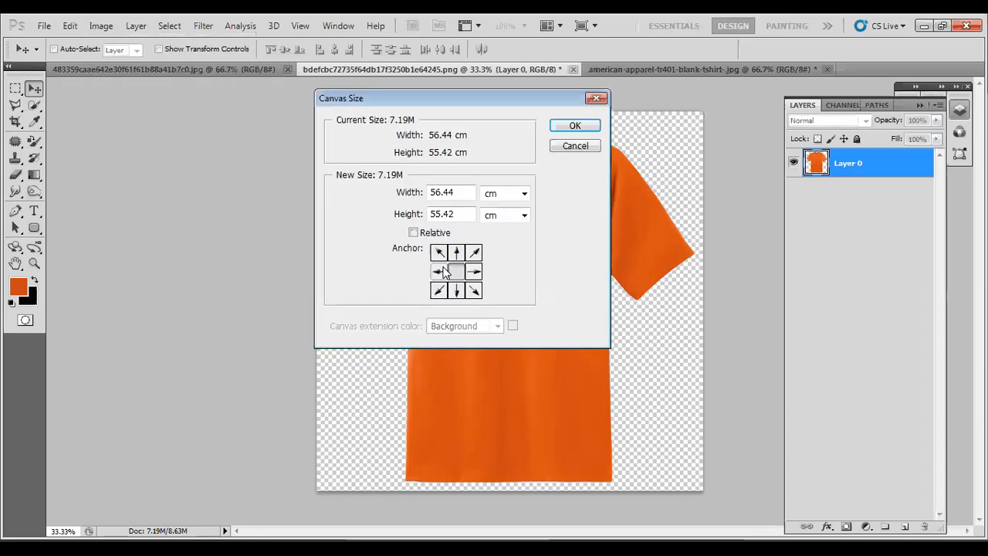
left_click(500, 196)
left_click(500, 209)
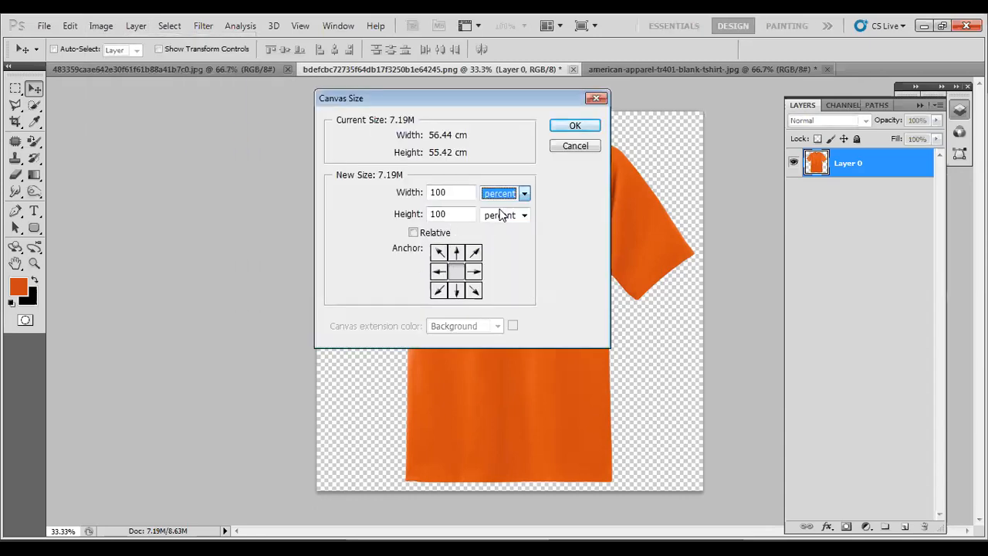
left_click(502, 215)
left_click(500, 231)
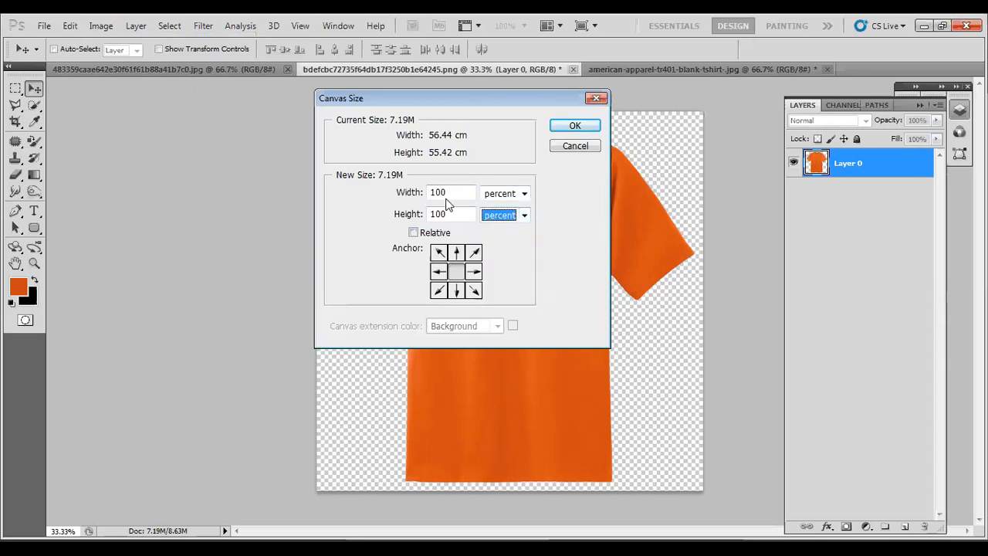
left_click(450, 192)
double_click(450, 192)
type("200")
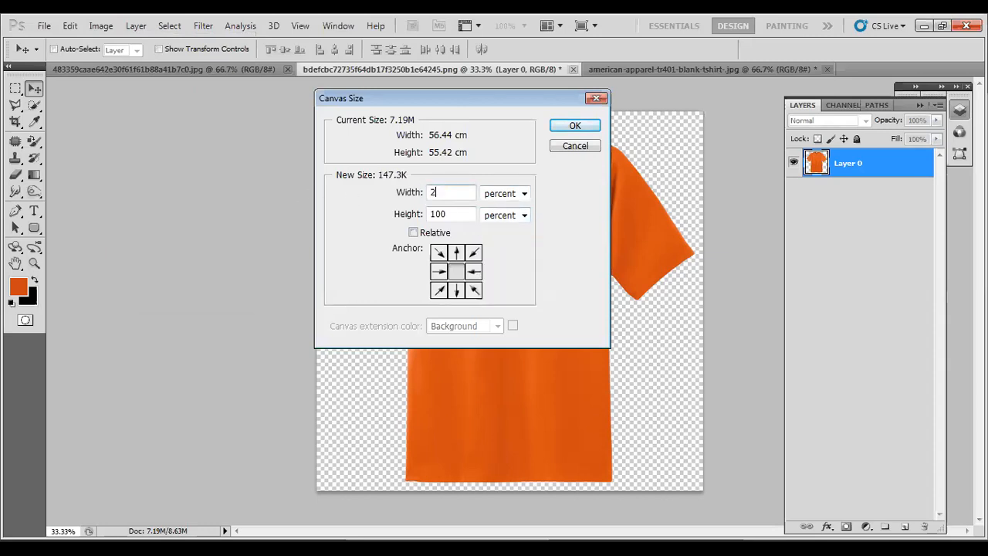
left_click(570, 128)
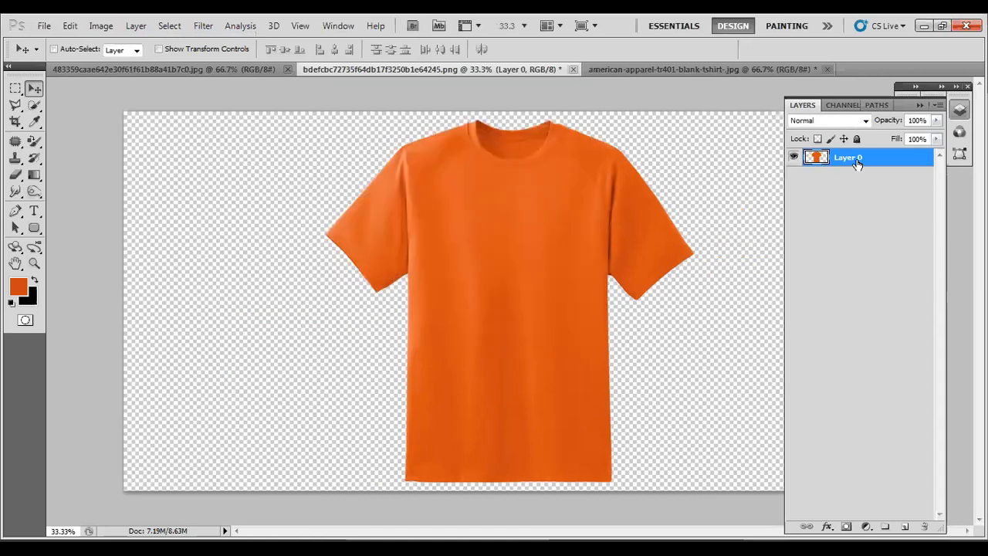
Move the orange shirt into the left half of the canvas and place a duplicate beside it in the right half
left_click_drag(538, 255, 353, 248)
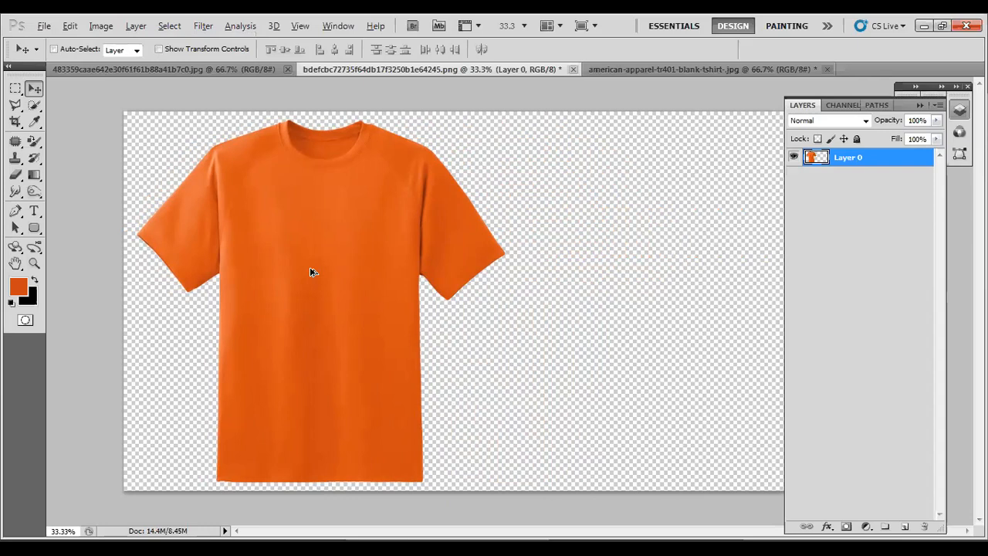
left_click_drag(313, 270, 674, 270)
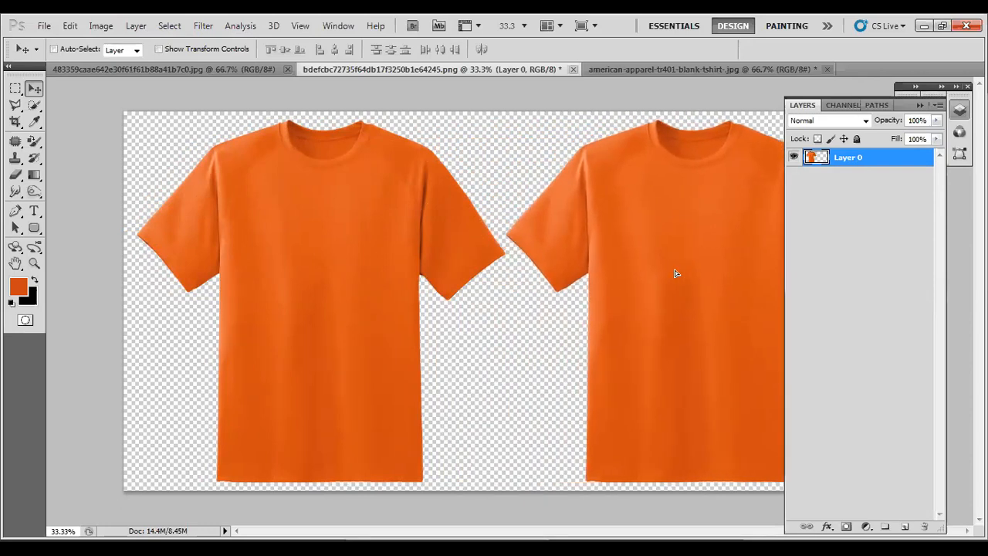
left_click(917, 106)
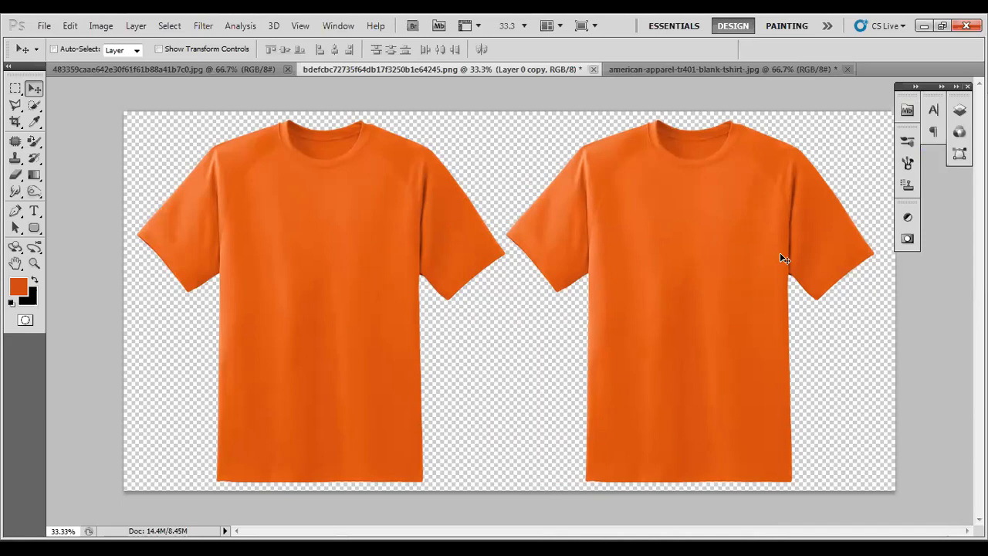
Examine which layer holds which shirt by alternating between Layer 0 and Layer 0 copy
key("F7")
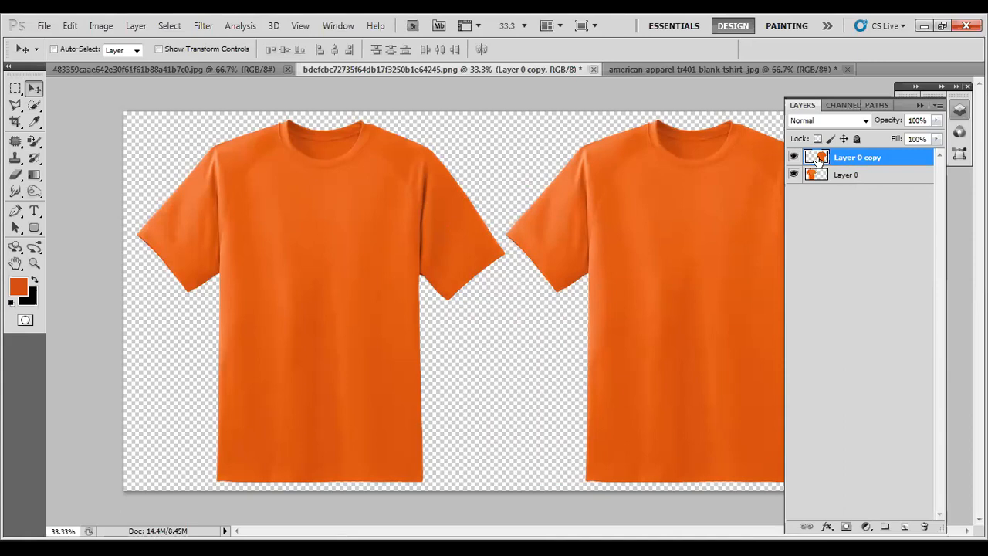
left_click(819, 175)
left_click(825, 159)
left_click(817, 176)
left_click(822, 162)
left_click(819, 178)
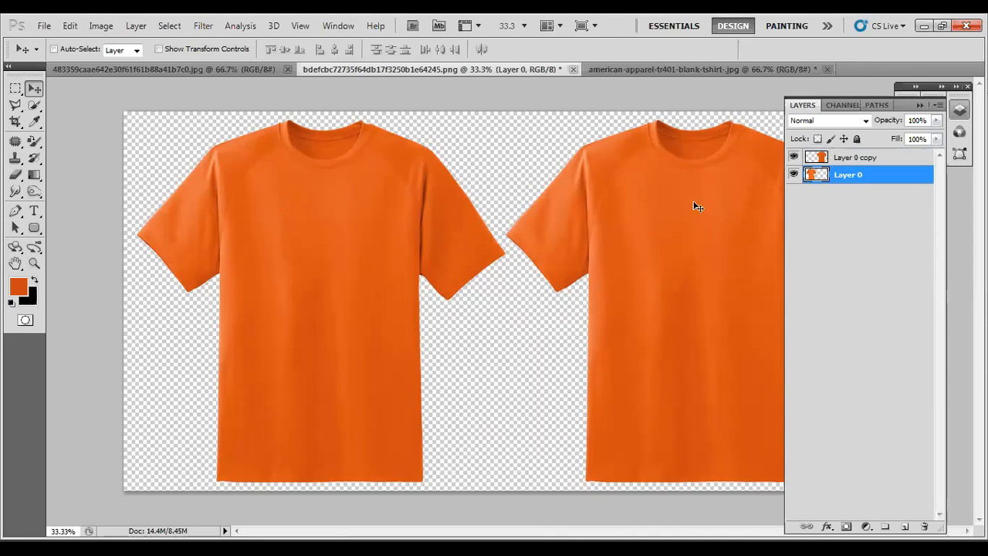
left_click(849, 160)
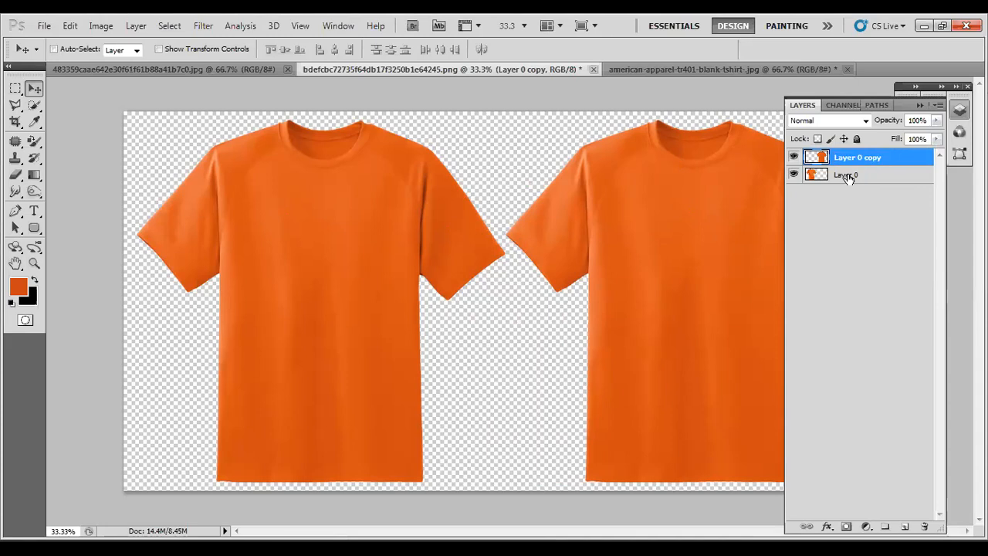
Rename the original shirt's layer, Layer 0, to "Base Line"
double_click(865, 176)
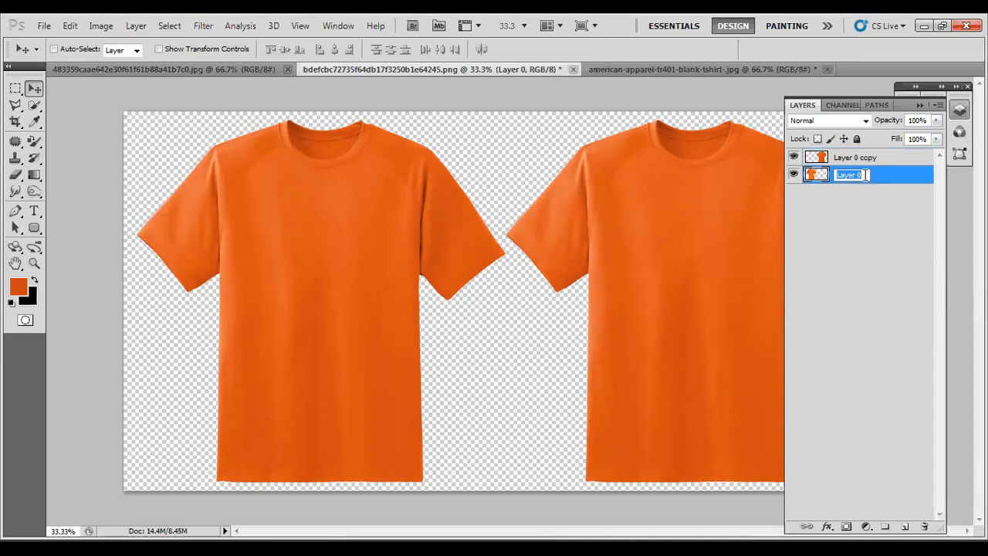
type("Base Line")
key("Return")
double_click(859, 158)
left_click(846, 244)
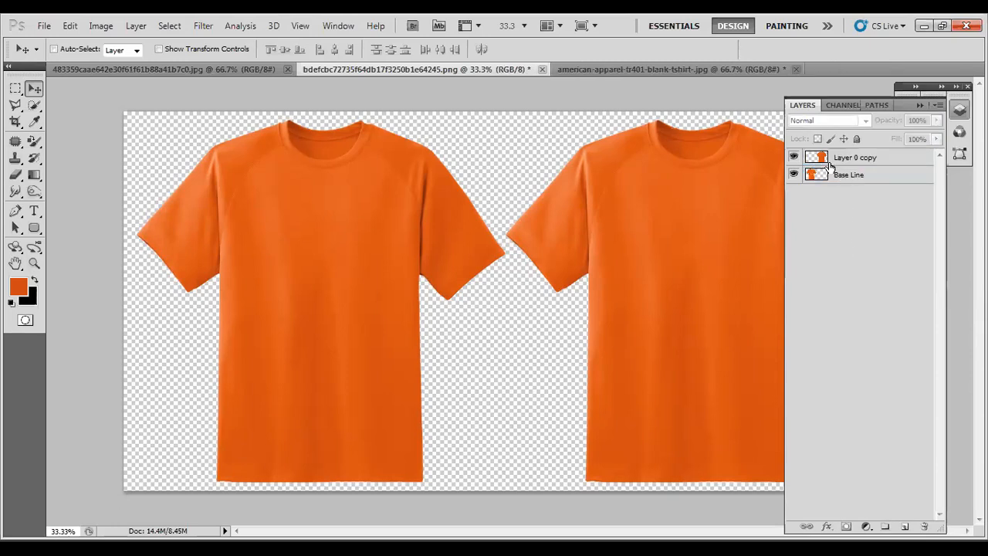
Apply a Brightness/Contrast adjustment to Layer 0 copy with brightness 83 and contrast 100
left_click(838, 163)
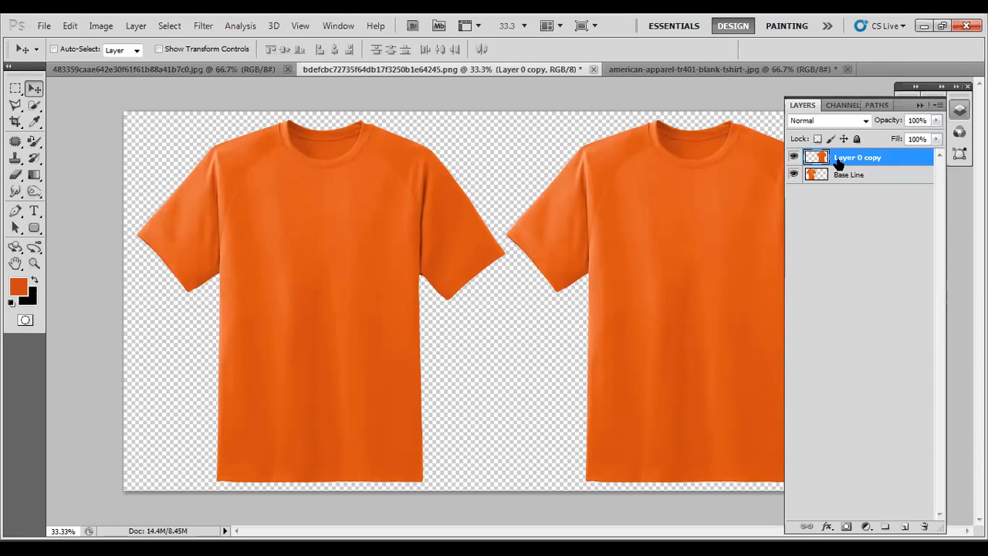
left_click(918, 107)
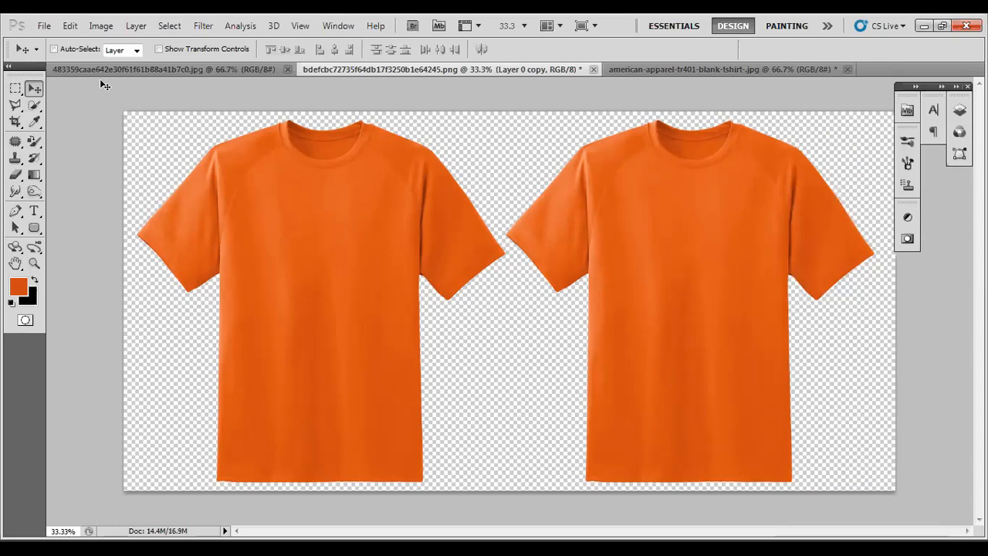
left_click(100, 27)
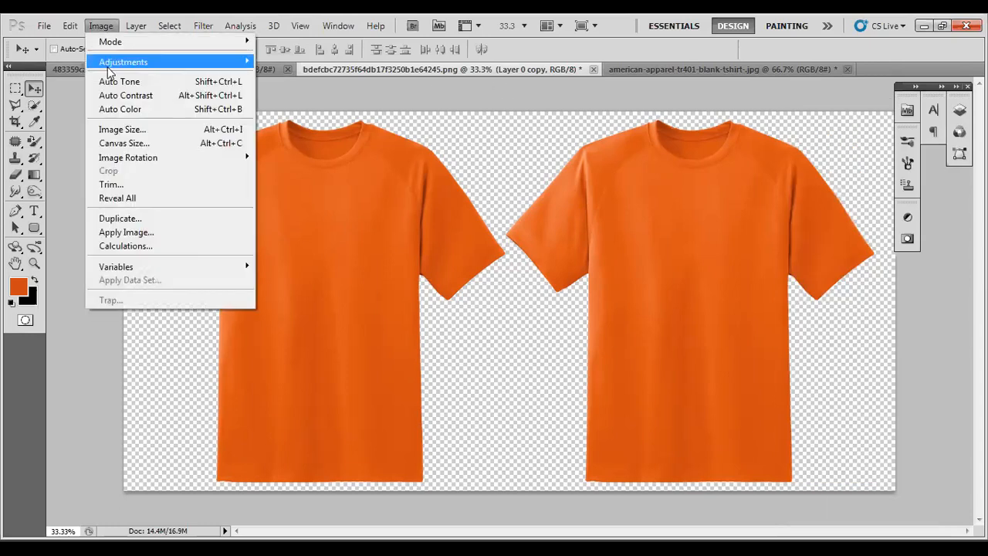
mouse_move(116, 68)
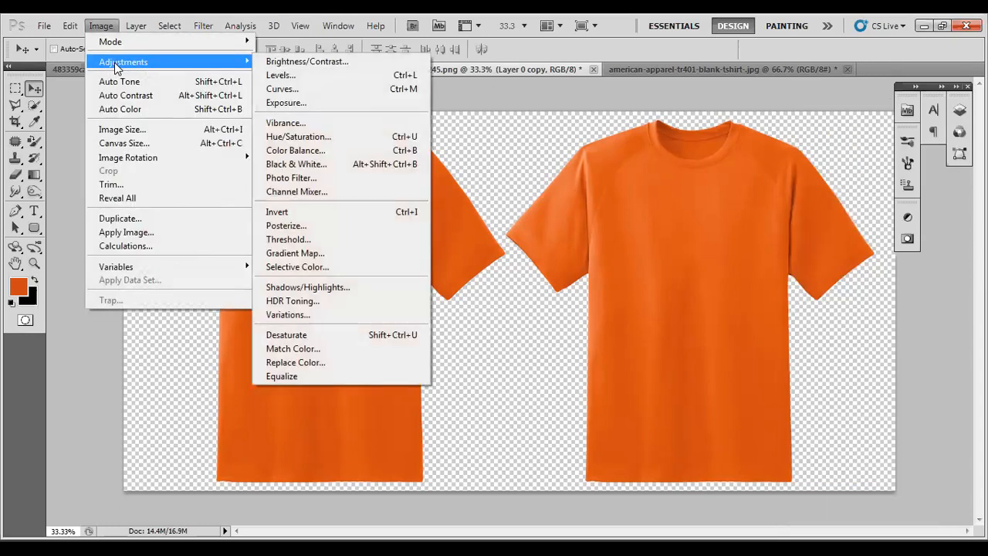
left_click(332, 62)
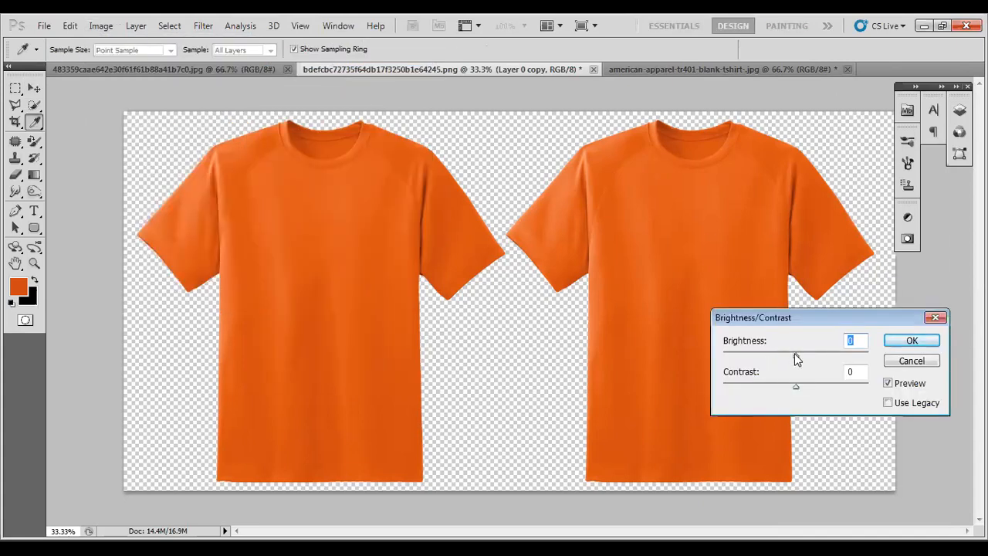
left_click_drag(795, 355, 812, 386)
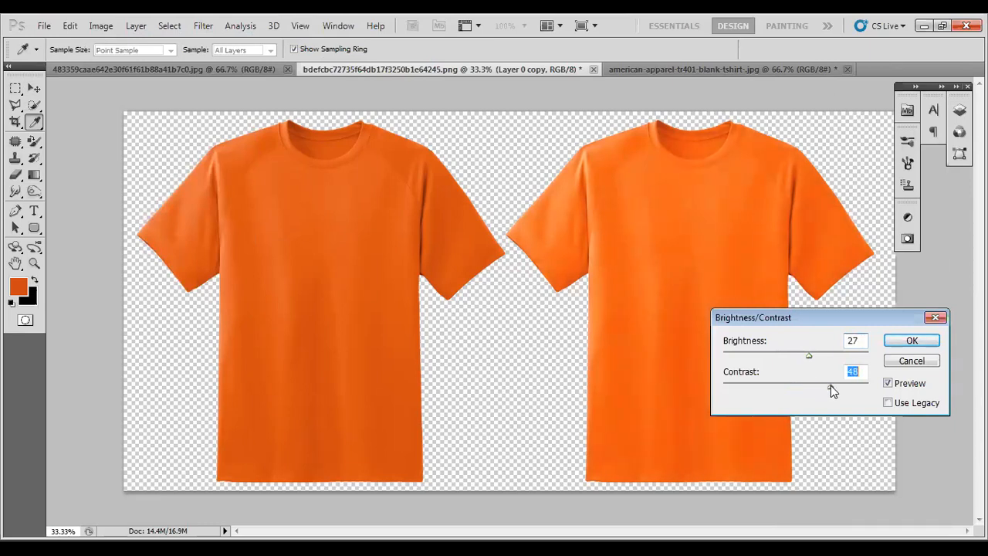
left_click_drag(857, 388, 713, 390)
left_click_drag(727, 389, 796, 389)
left_click_drag(796, 388, 832, 387)
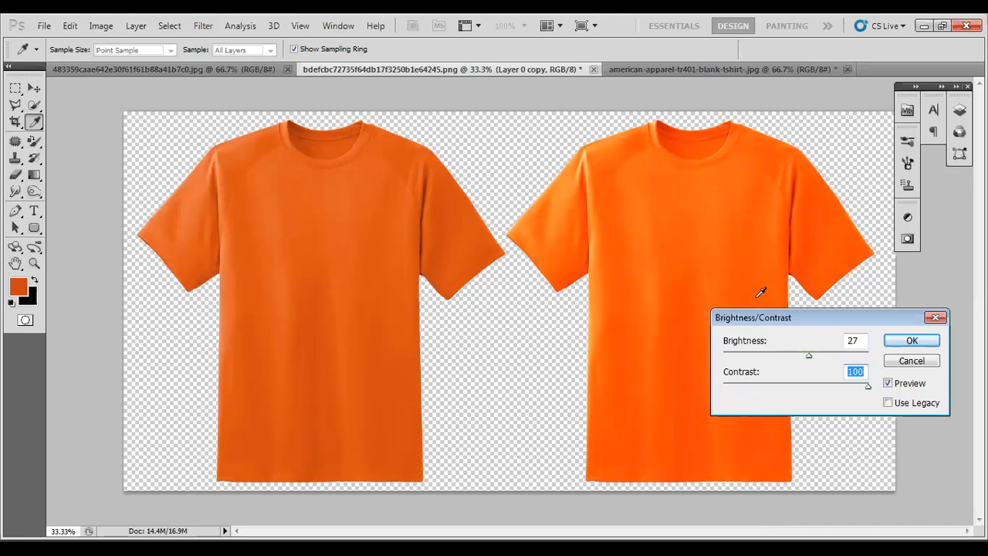
left_click_drag(811, 358, 841, 359)
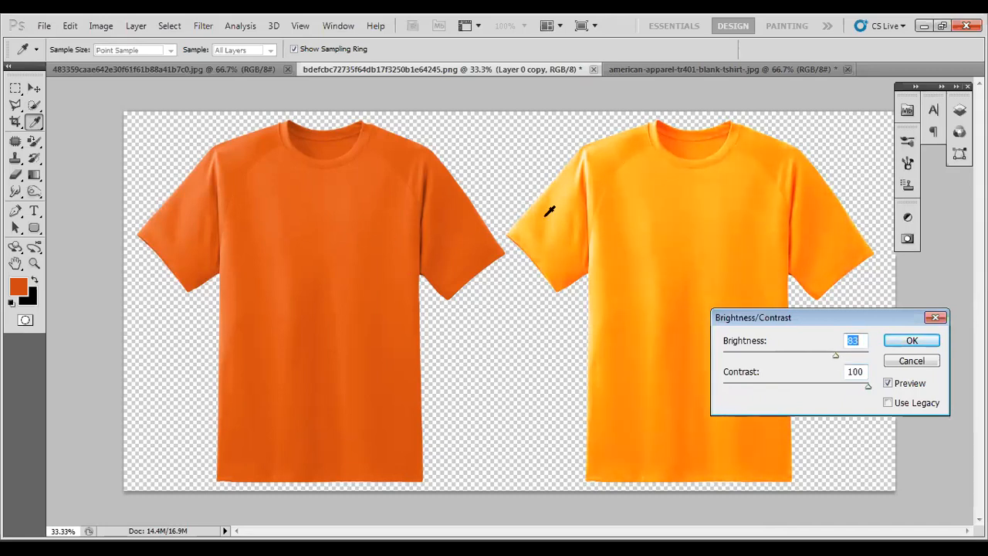
left_click(925, 343)
key("v")
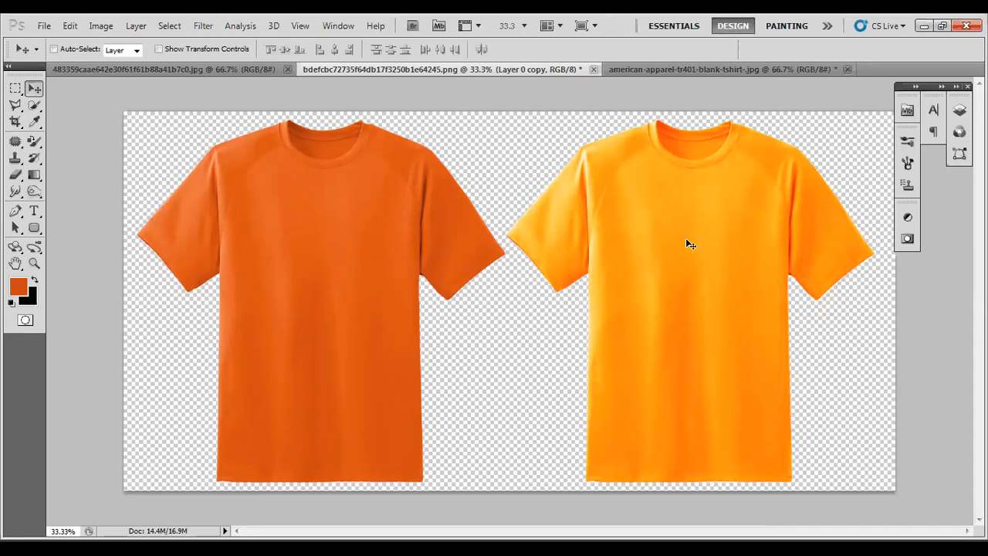
Duplicate the brightened shirt layer, Layer 0 copy, and rename the source layer "Yellow"
key("F7")
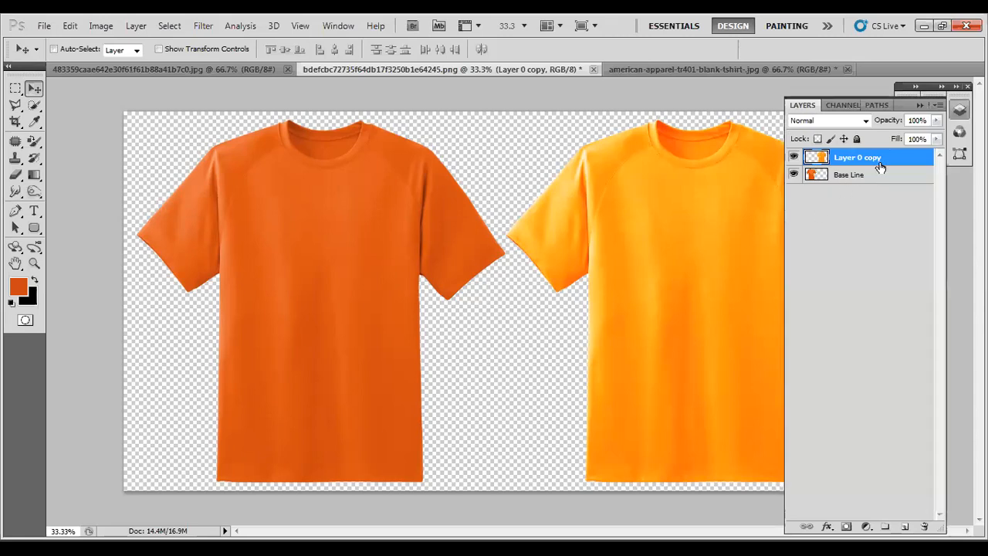
left_click_drag(880, 167, 903, 527)
left_click(850, 177)
double_click(850, 177)
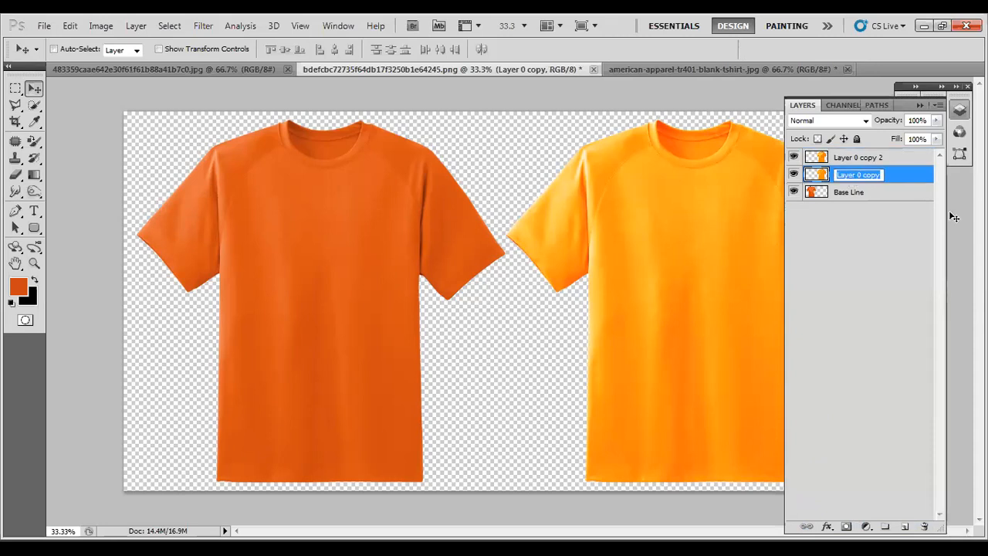
type("Yellow")
key("Return")
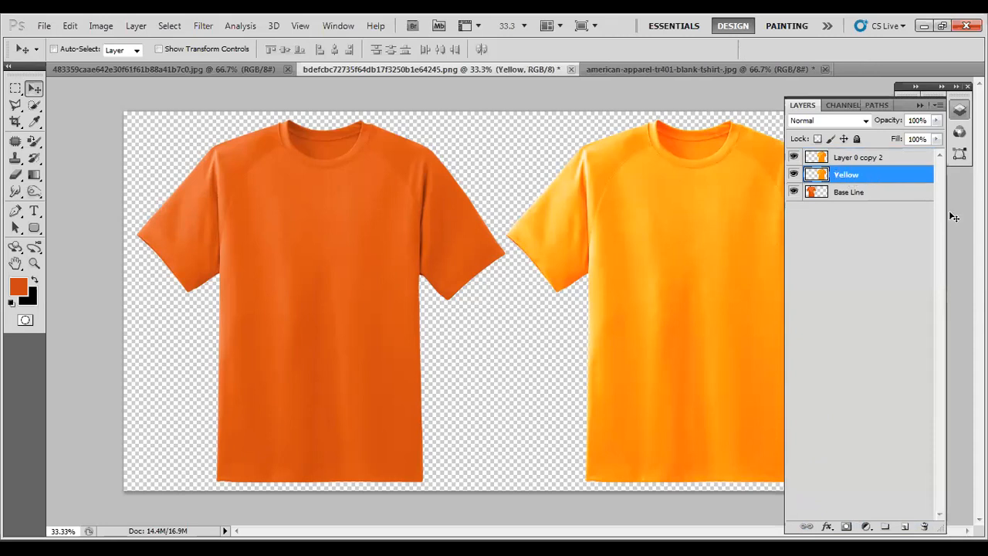
Move the shirt on Layer 0 copy 2 to the middle of the canvas, between the other two shirts
left_click(835, 160)
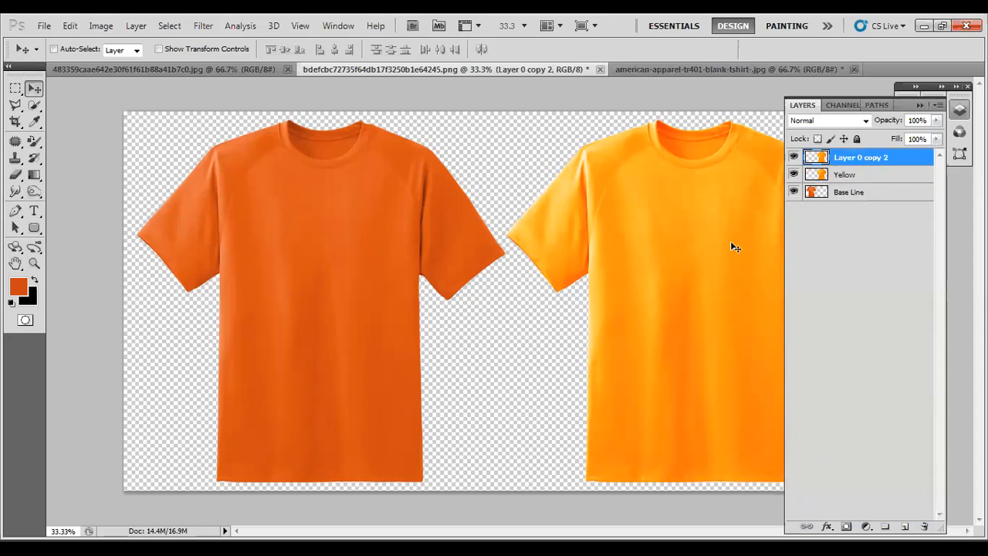
left_click_drag(730, 241, 551, 244)
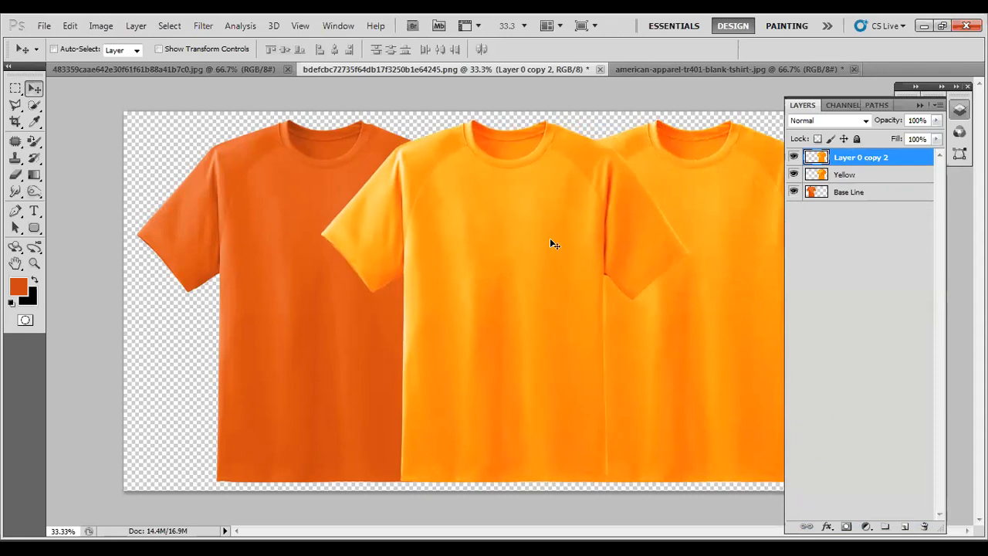
Try raising the output black level to 29 and 104 in a Levels adjustment on Layer 0 copy 2, resetting it to 0
left_click(100, 25)
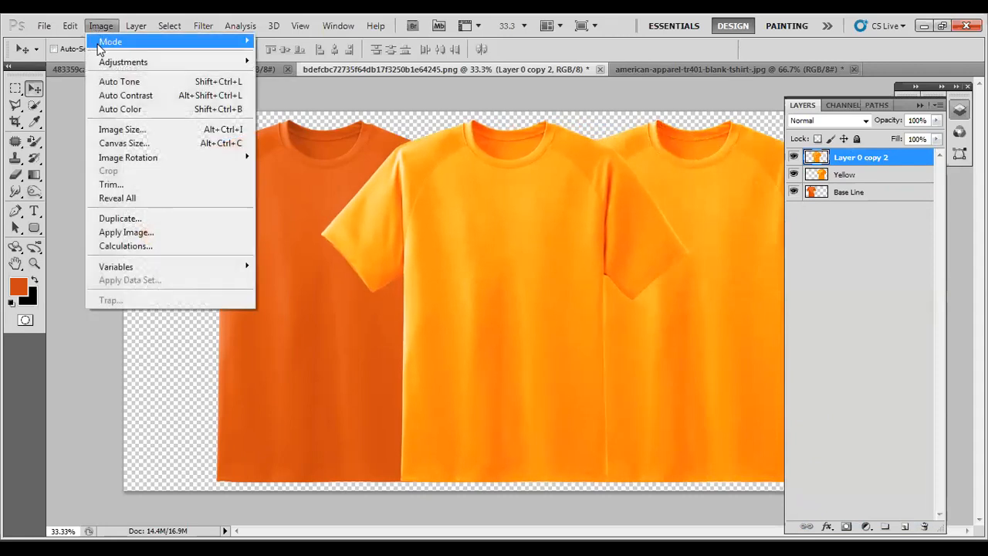
mouse_move(104, 61)
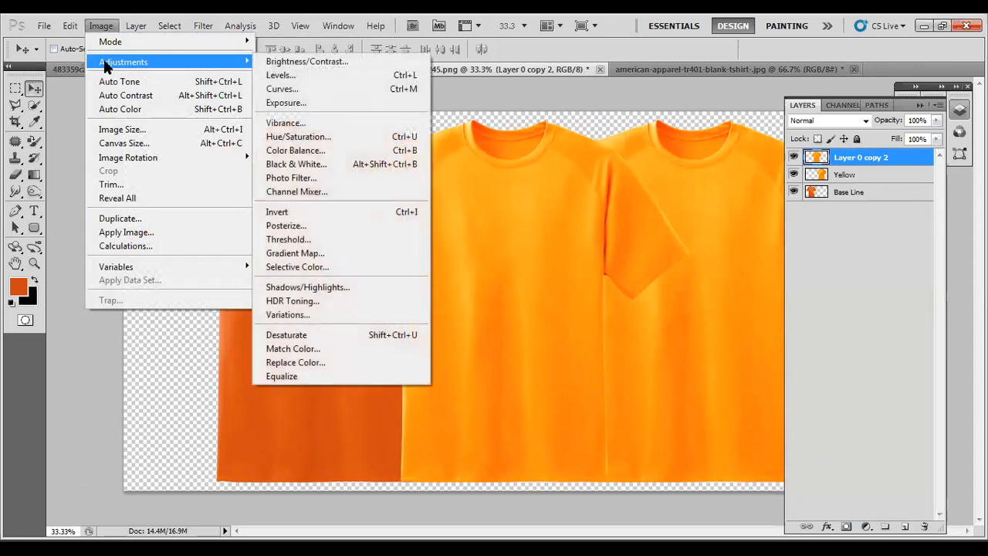
left_click(310, 75)
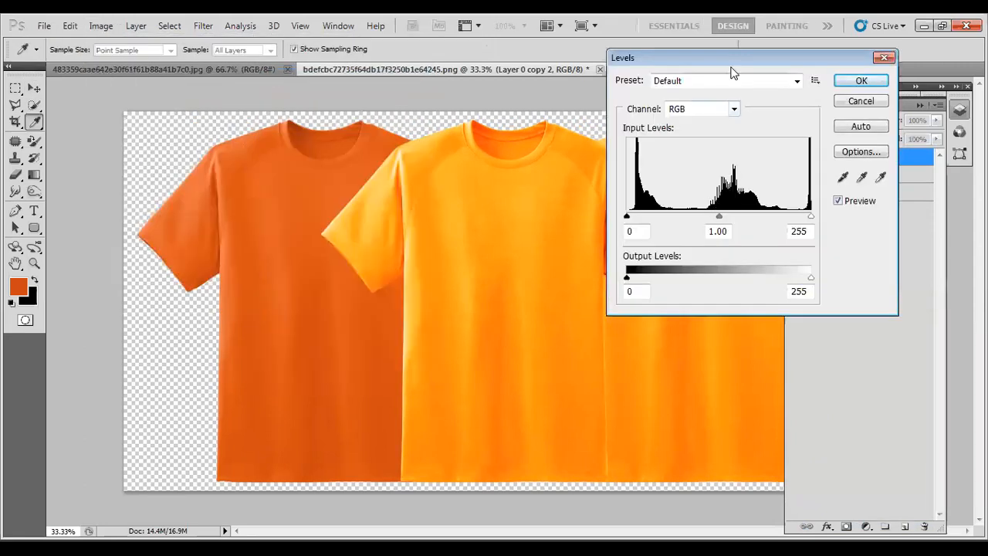
left_click_drag(737, 59, 835, 60)
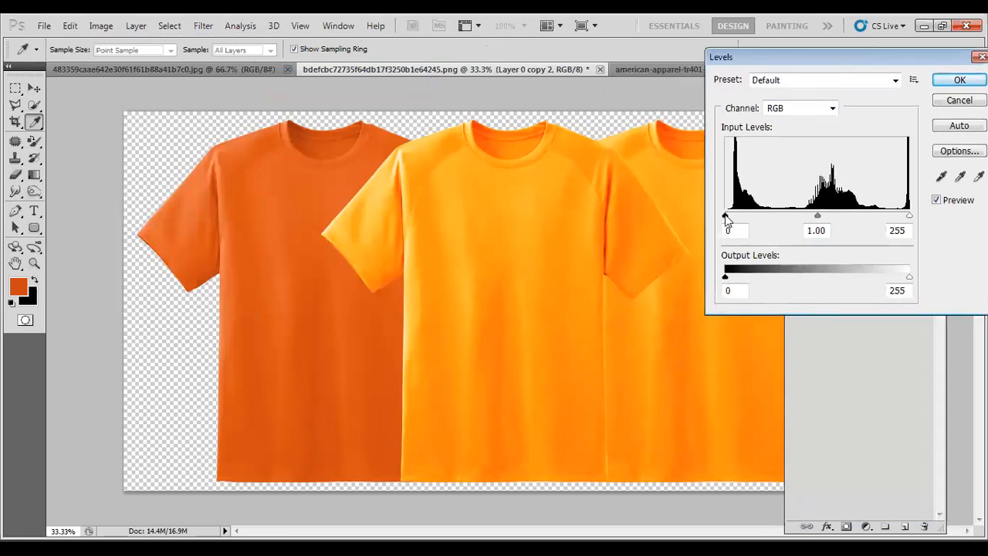
left_click_drag(725, 278, 747, 283)
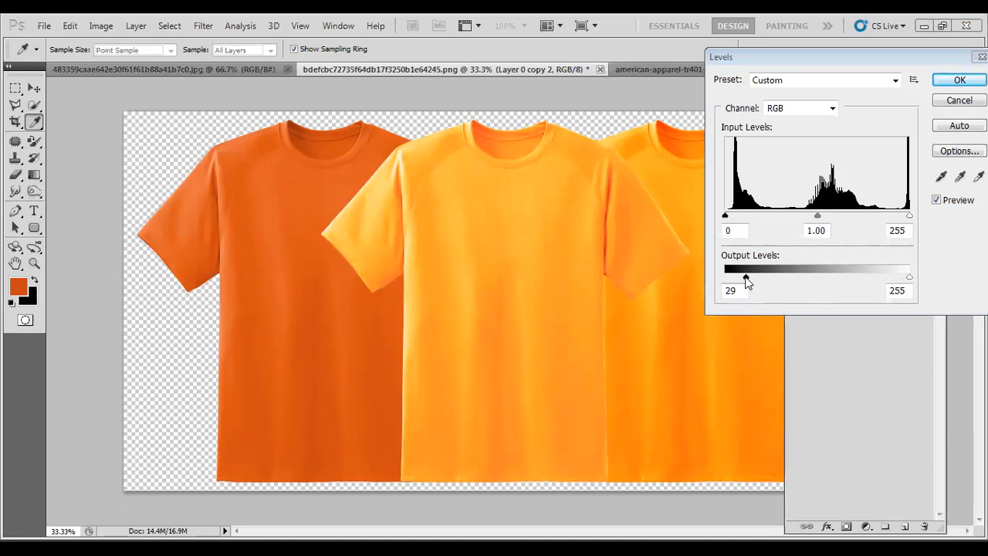
left_click_drag(747, 280, 706, 280)
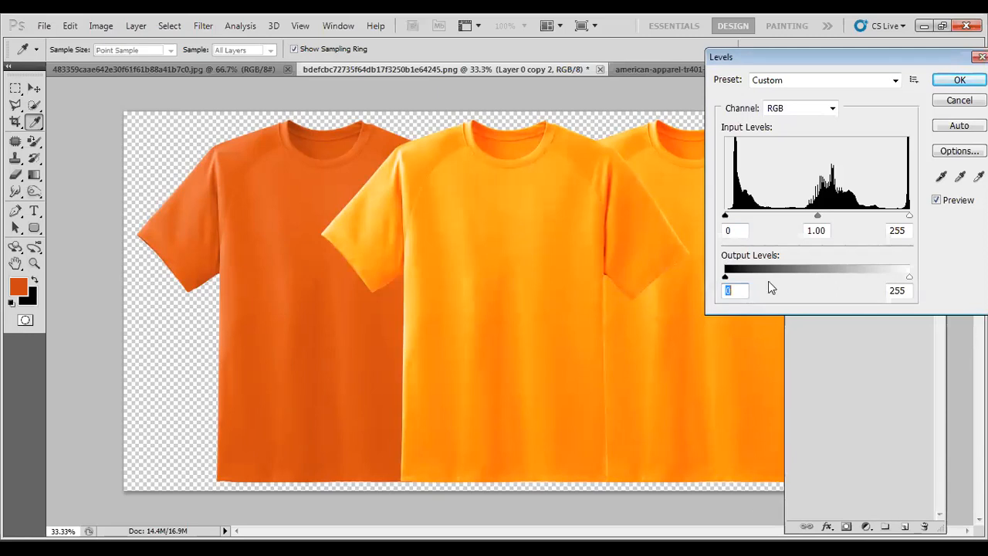
left_click(718, 261)
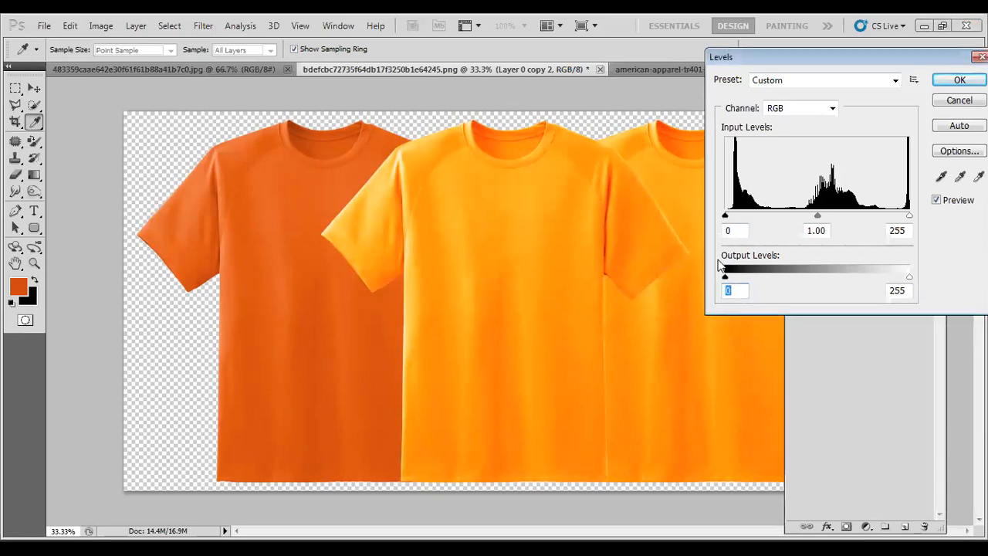
left_click_drag(727, 276, 799, 278)
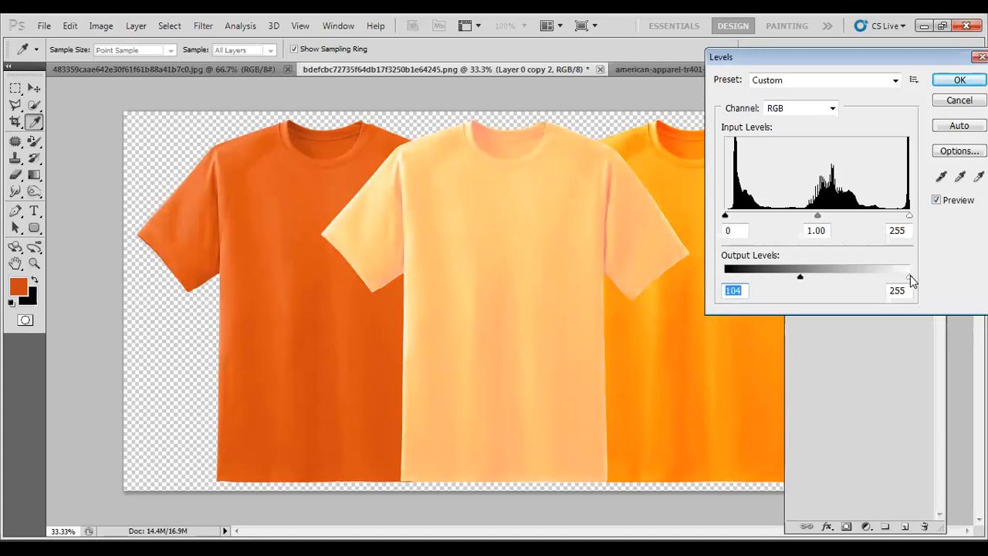
left_click_drag(800, 278, 672, 266)
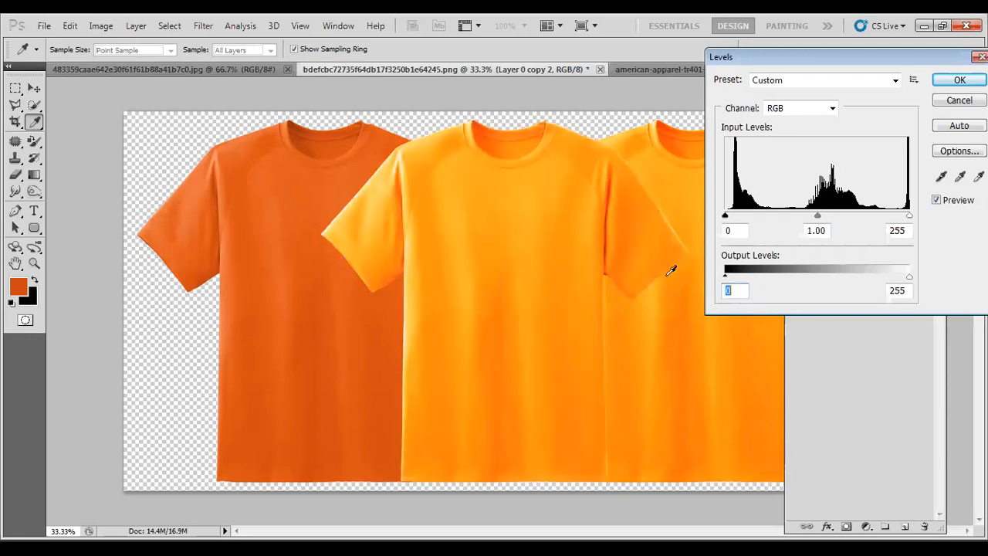
Try Levels with output white 199 and input levels 50, 0.66 and 199 on the middle shirt, and discard the adjustment
left_click_drag(908, 275, 870, 277)
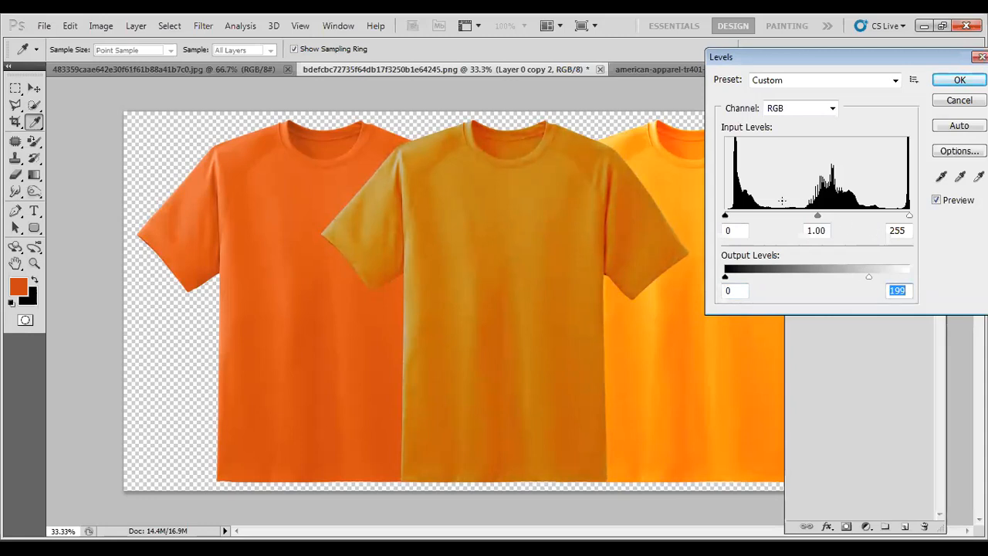
left_click_drag(727, 220, 763, 220)
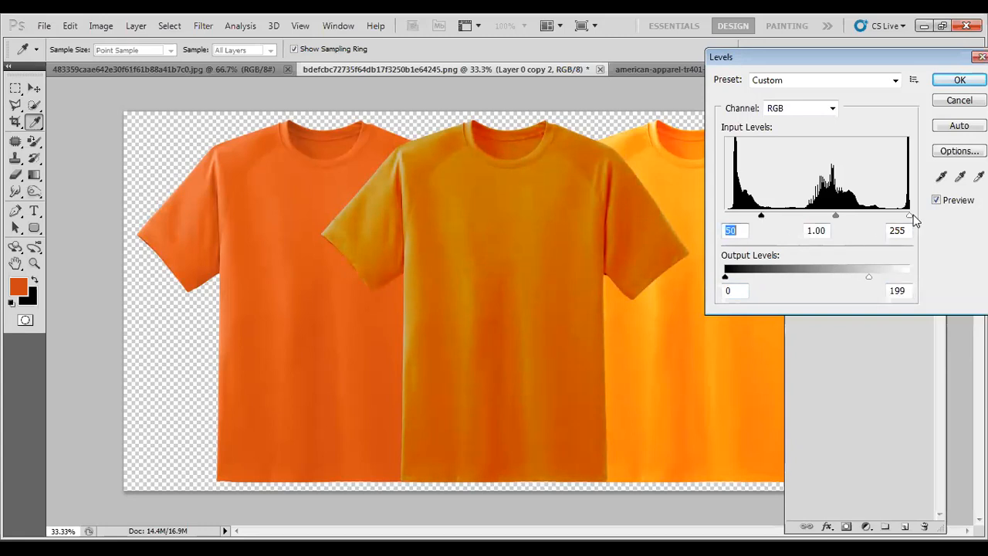
left_click_drag(909, 217, 868, 219)
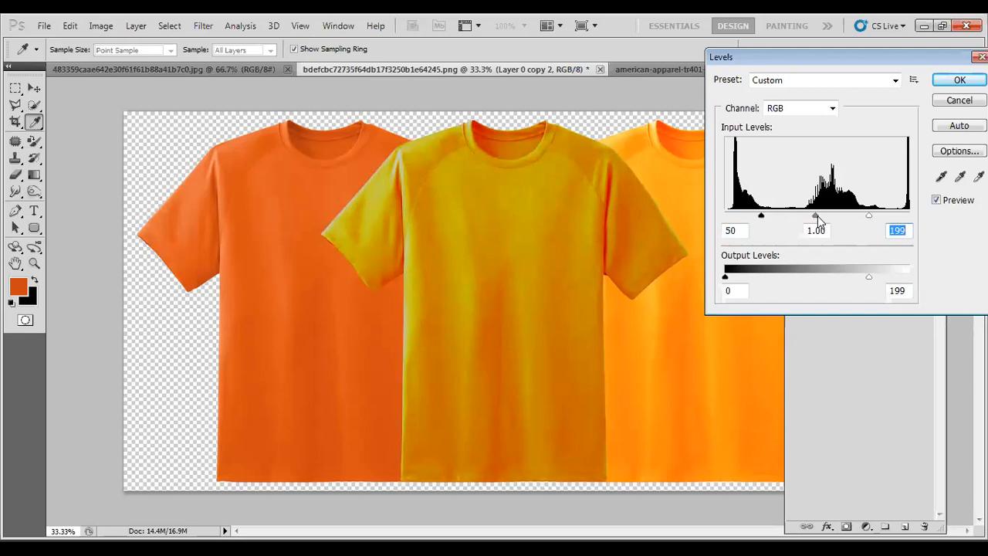
mouse_move(812, 220)
left_mouse_down()
mouse_move(799, 220)
mouse_move(829, 215)
left_mouse_up()
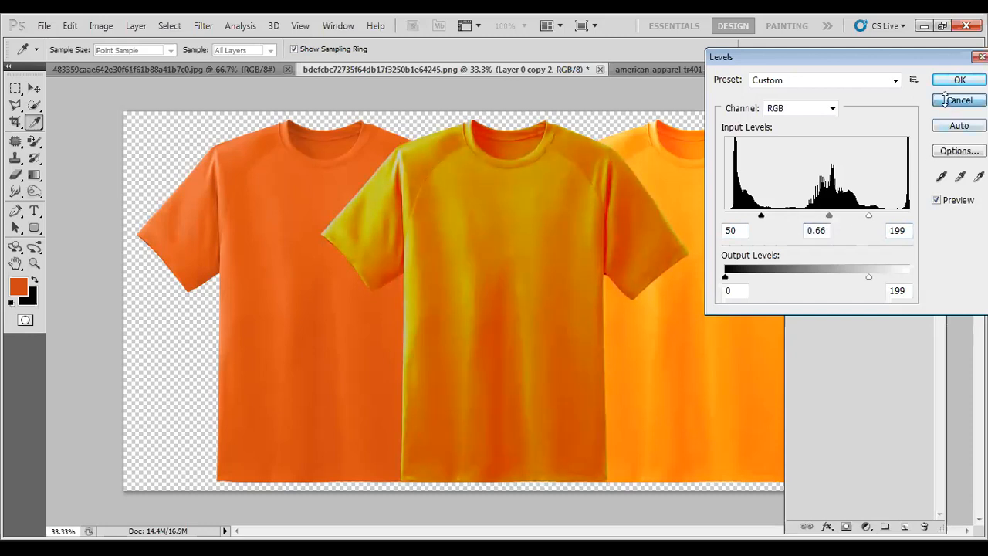
left_click(948, 103)
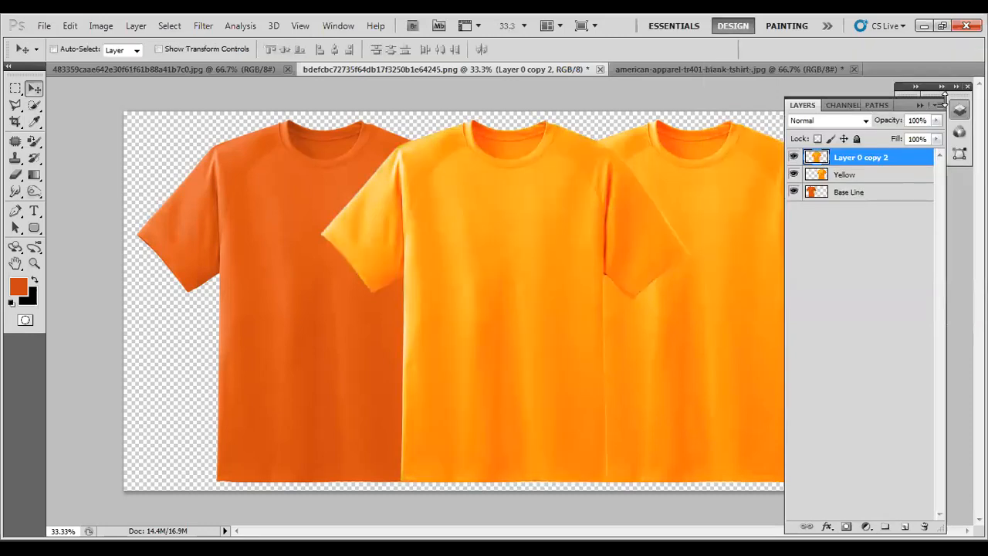
Try a brightening Curves adjustment on Layer 0 copy 2, mapping input 94 to 143 and 154 to 214, and undo it
left_click(102, 25)
mouse_move(114, 58)
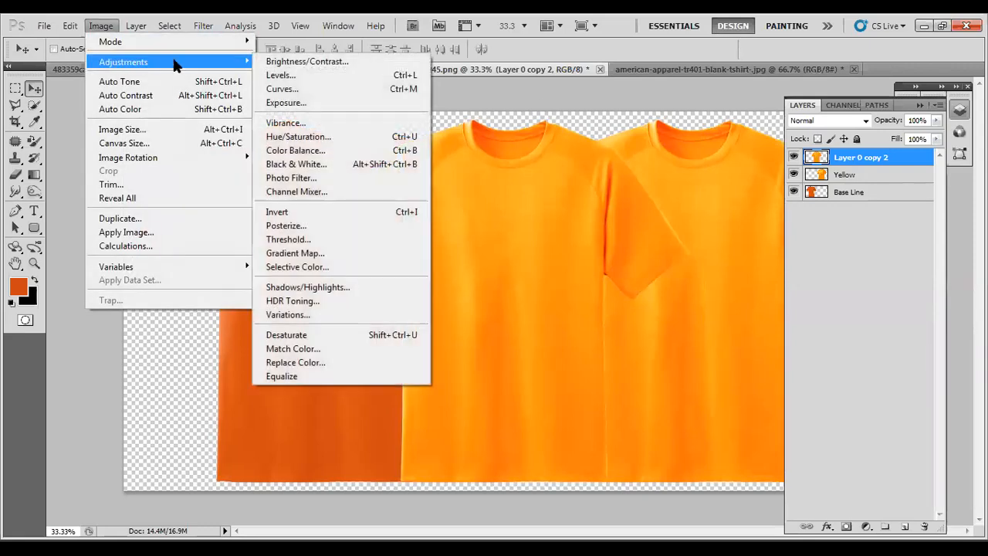
left_click(285, 88)
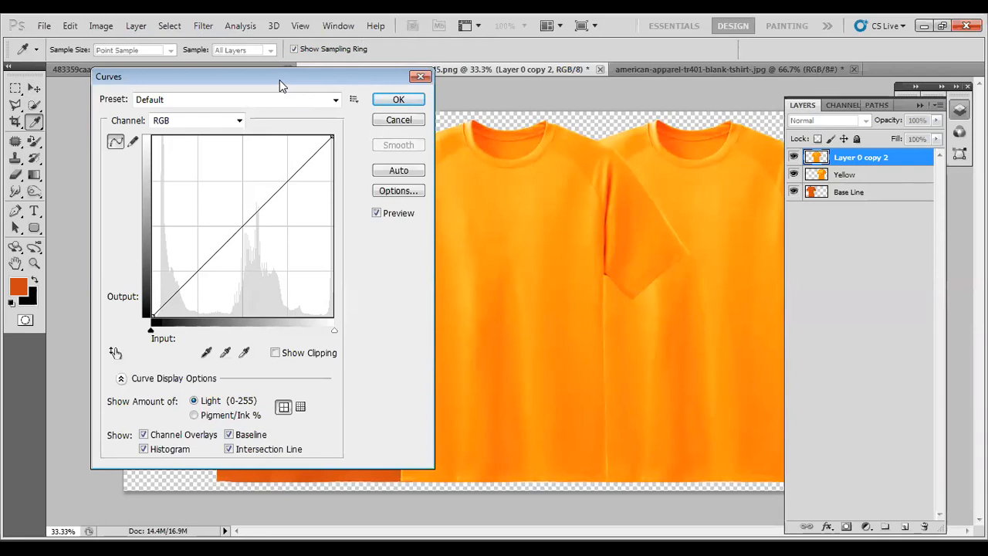
left_click_drag(279, 80, 862, 76)
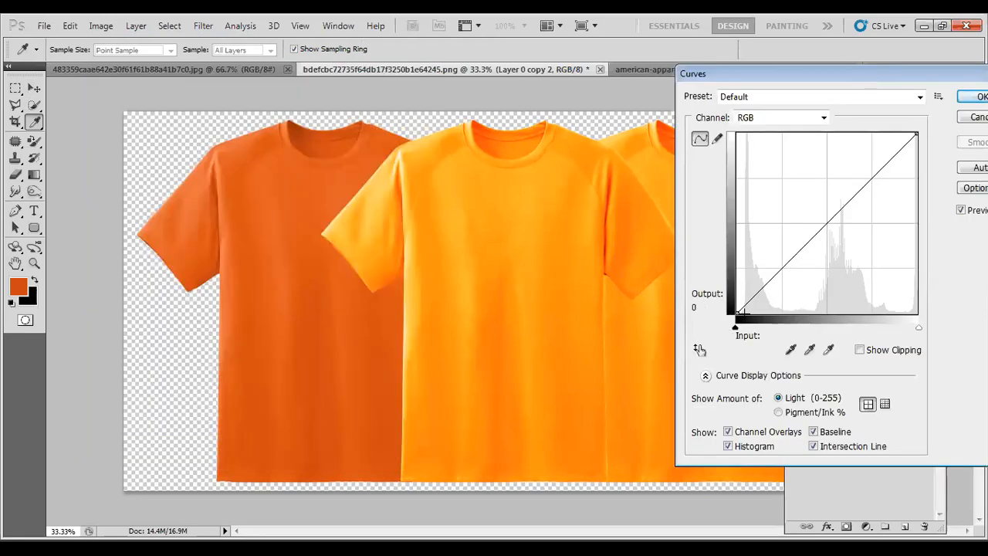
left_click_drag(823, 223, 803, 208)
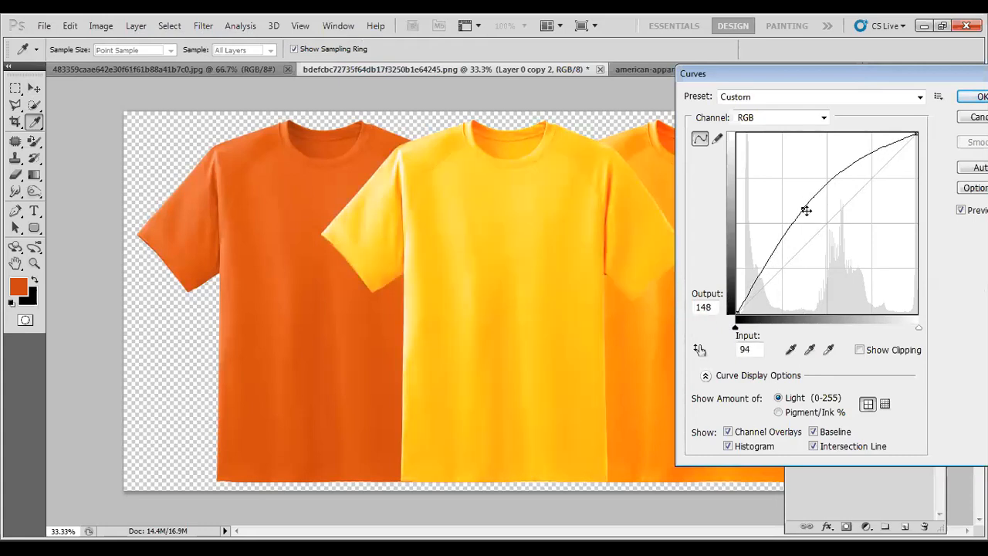
left_click(778, 255)
left_click_drag(778, 255, 782, 260)
left_click_drag(834, 152, 846, 162)
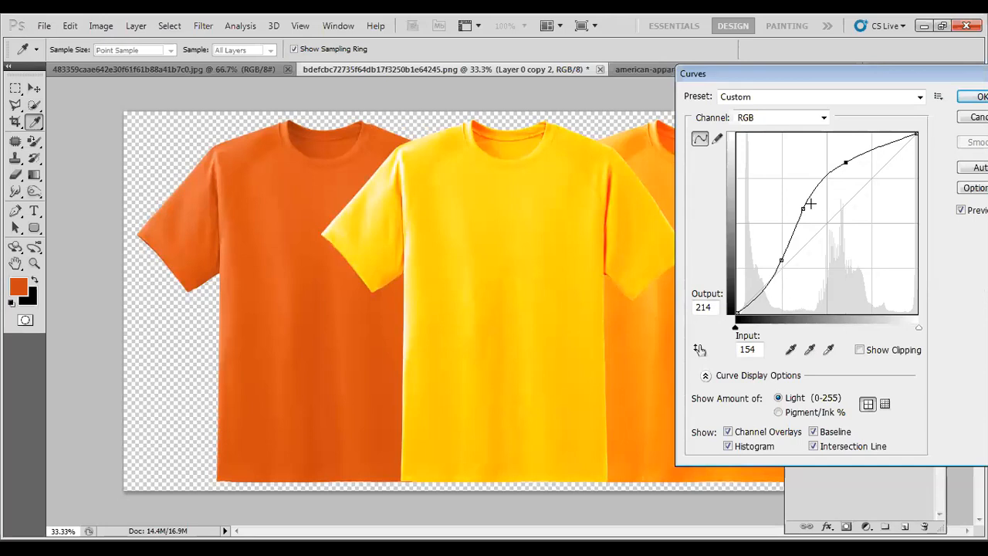
left_click_drag(803, 209, 803, 212)
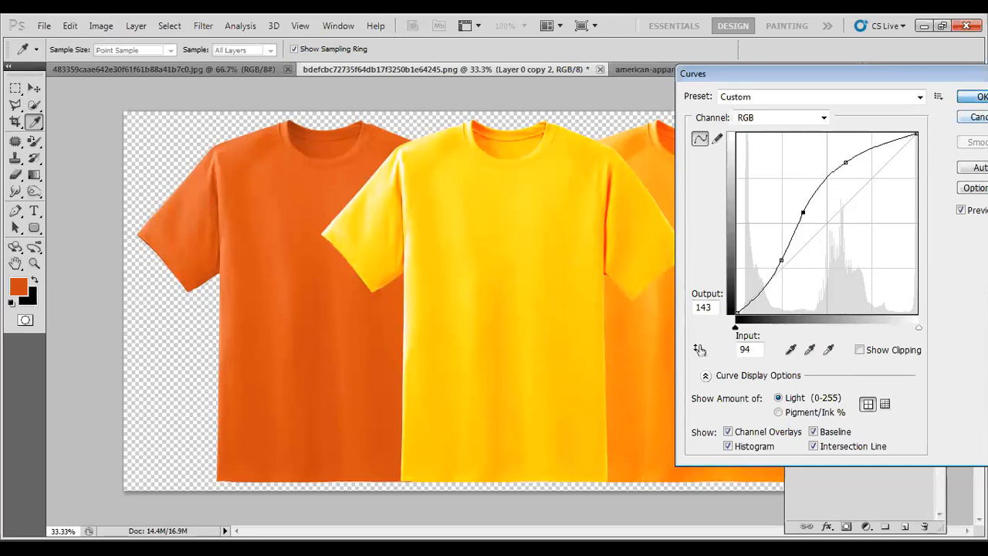
left_click(975, 96)
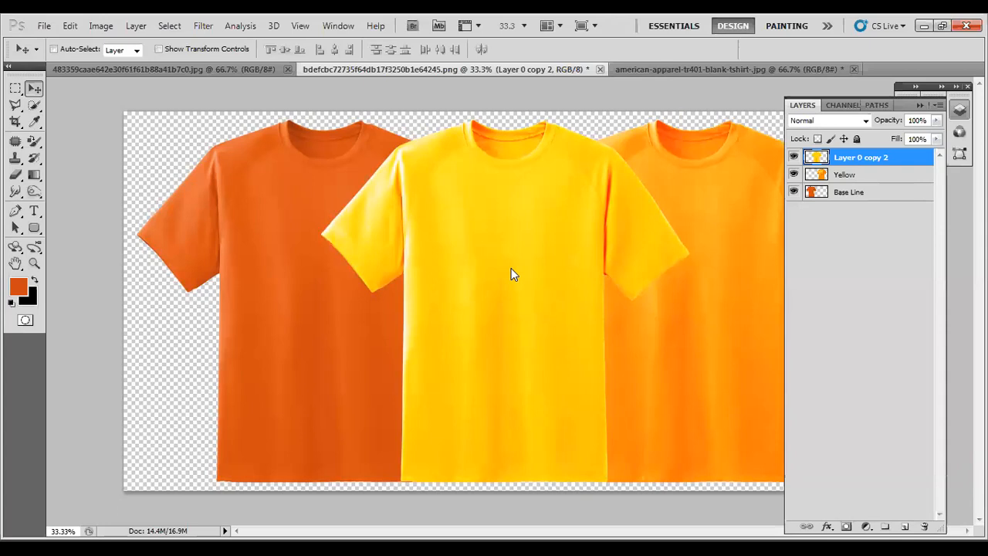
key("ctrl+z")
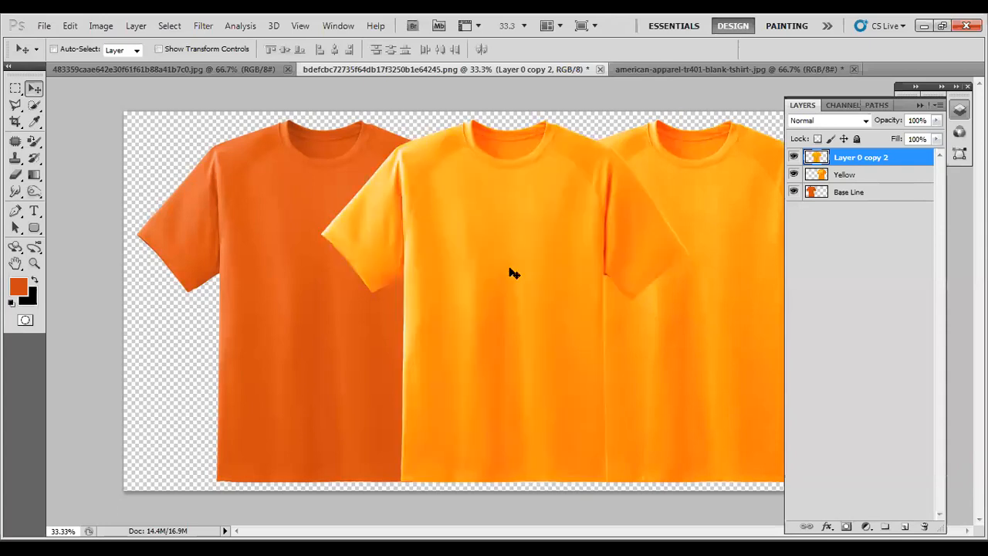
Apply an Exposure adjustment to Layer 0 copy 2 with exposure +0.95 and offset -0.1122
left_click(101, 26)
mouse_move(132, 62)
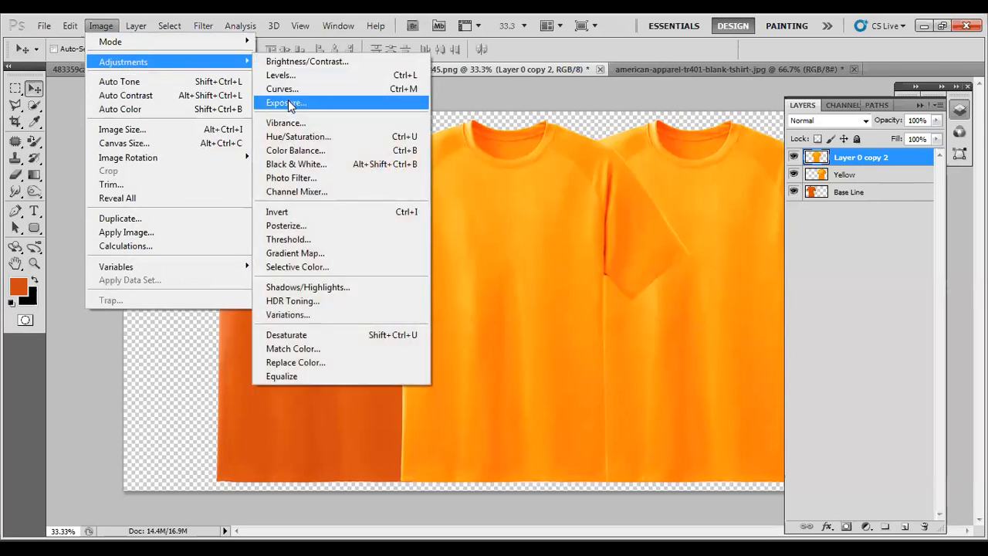
left_click(288, 102)
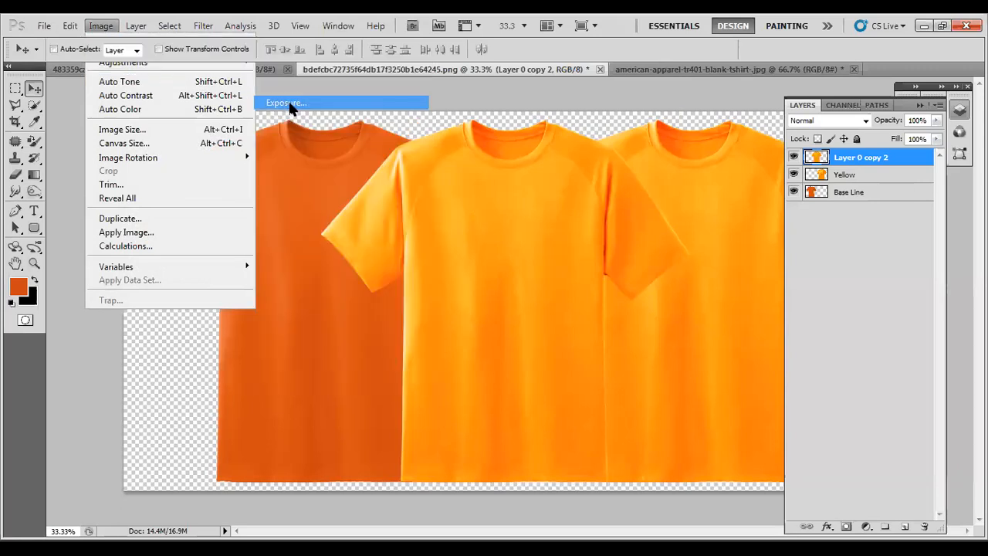
mouse_move(220, 166)
left_mouse_down()
mouse_move(253, 162)
mouse_move(233, 162)
left_mouse_up()
left_click_drag(222, 198, 200, 198)
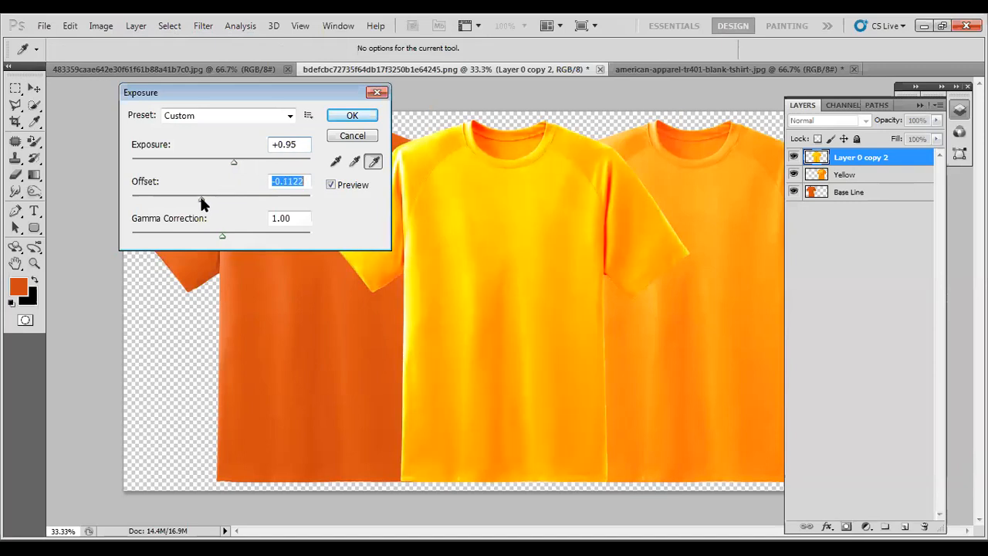
left_click(353, 117)
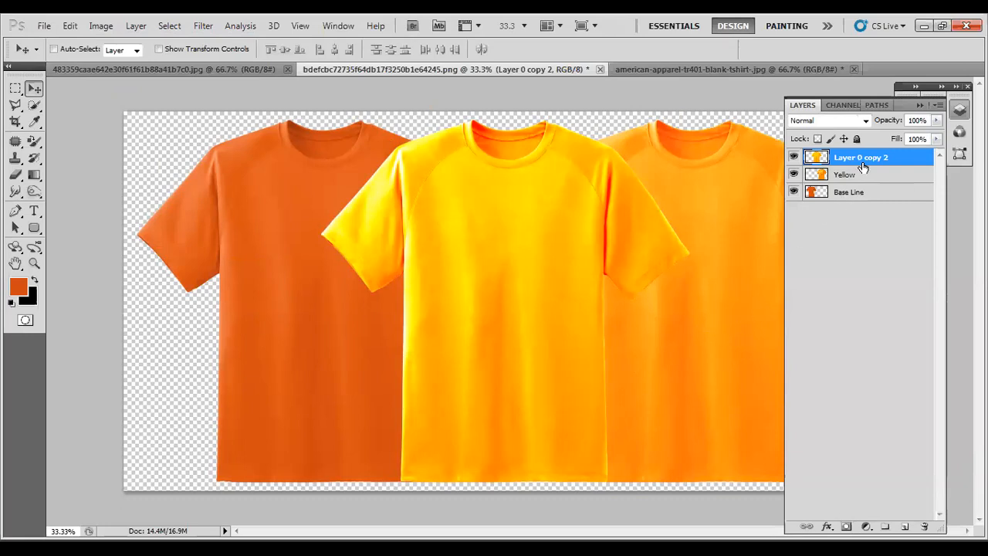
Duplicate Layer 0 copy 2 and move the new shirt over the original one, against the canvas's left edge
left_click_drag(872, 159, 906, 528)
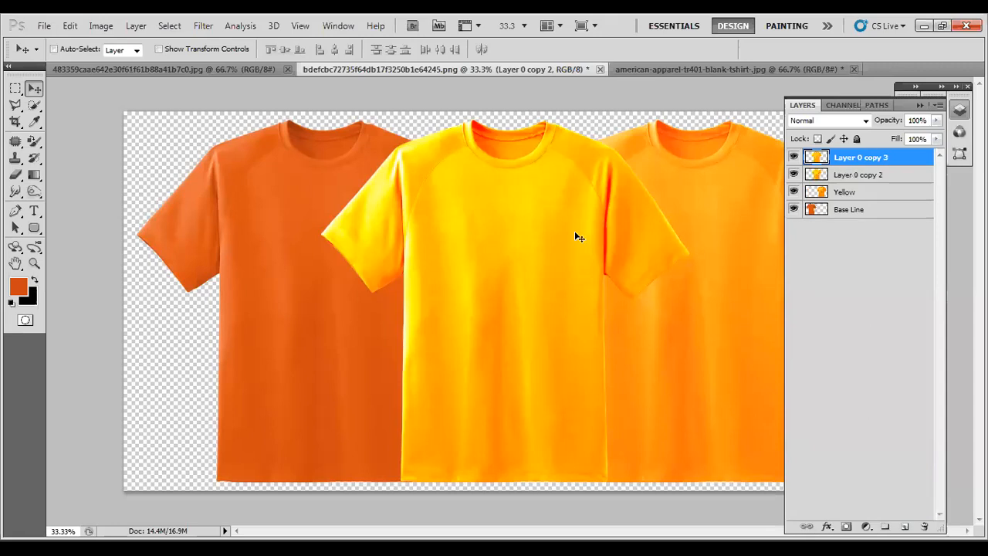
left_click_drag(536, 269, 239, 270)
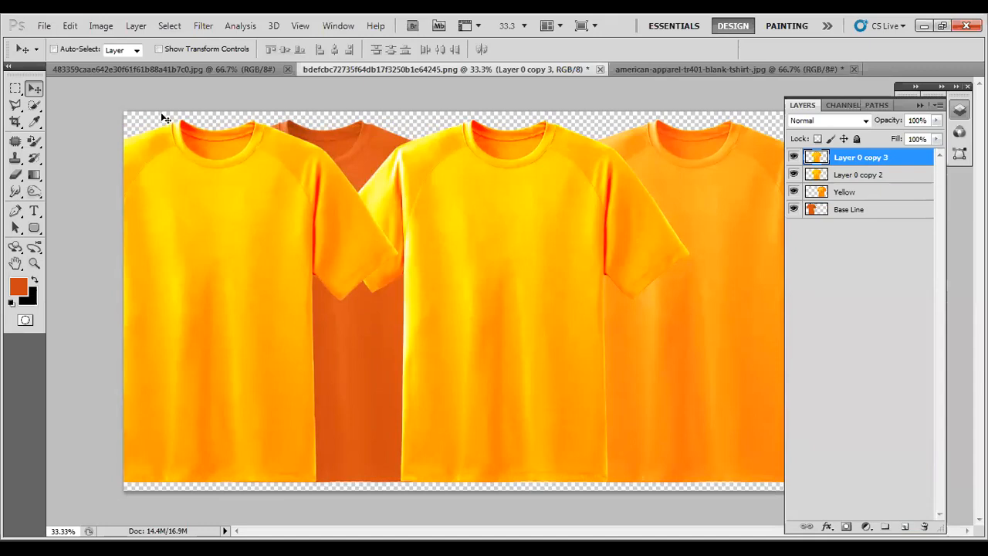
Start a Replace Color adjustment on Layer 0 copy 3 and sample the shirt's yellow as the color to replace
left_click(101, 26)
mouse_move(100, 61)
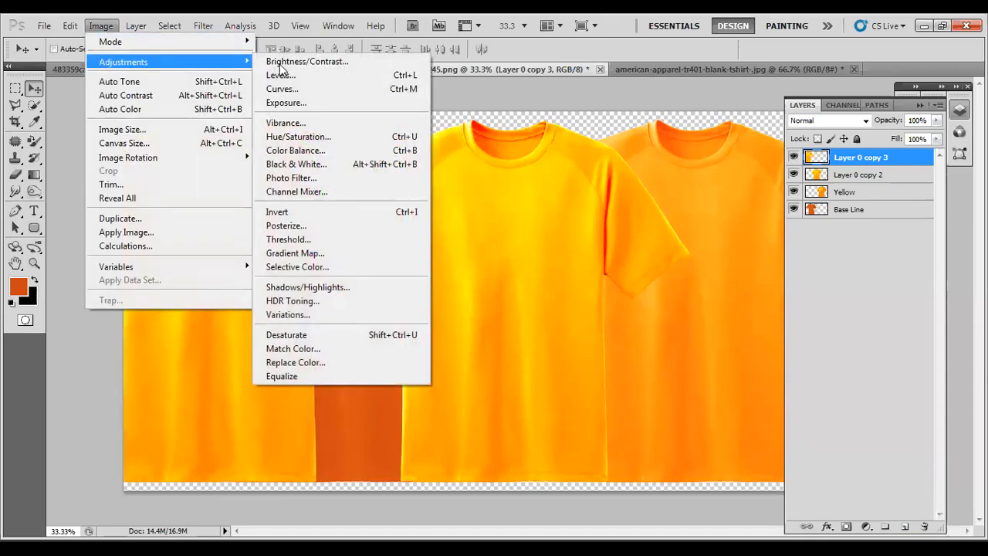
left_click(318, 363)
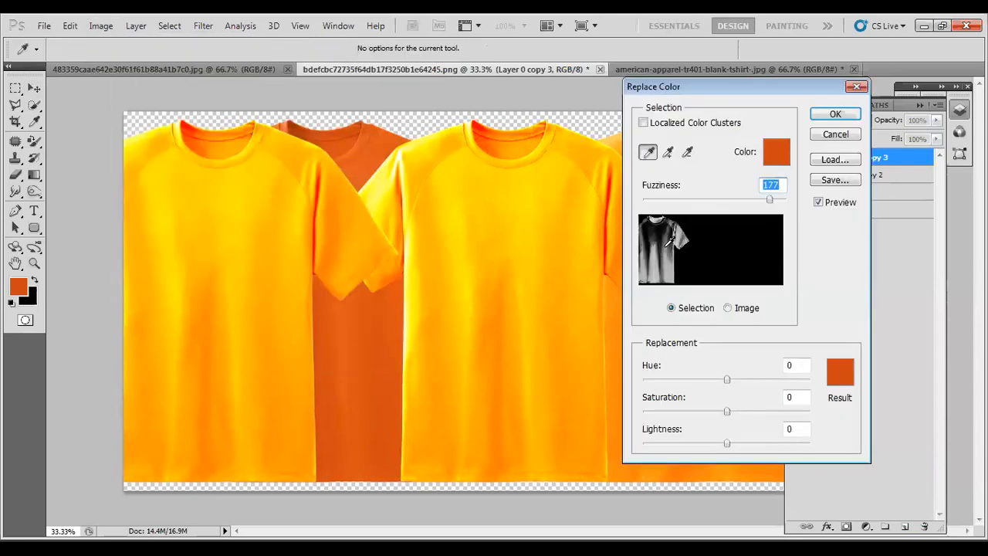
left_click(665, 230)
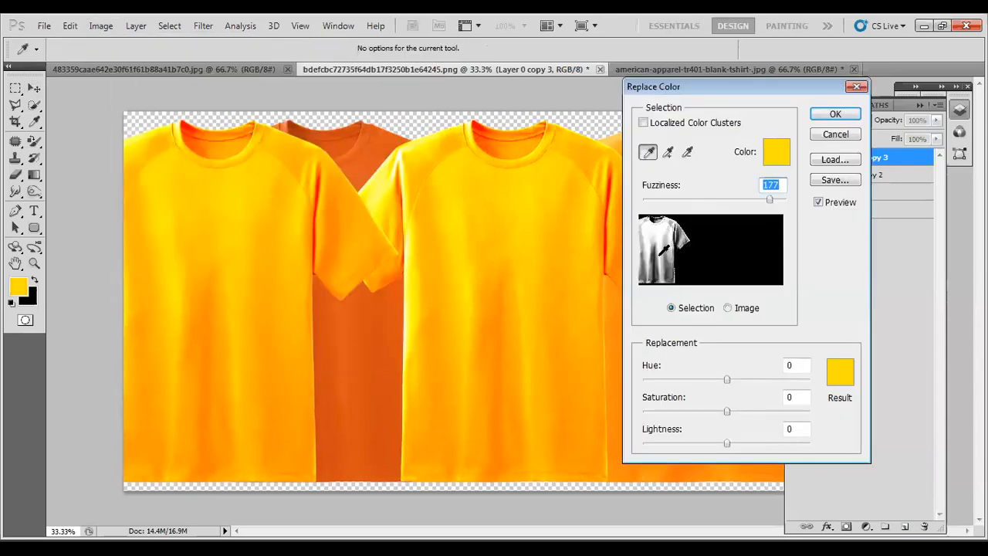
left_click(656, 258)
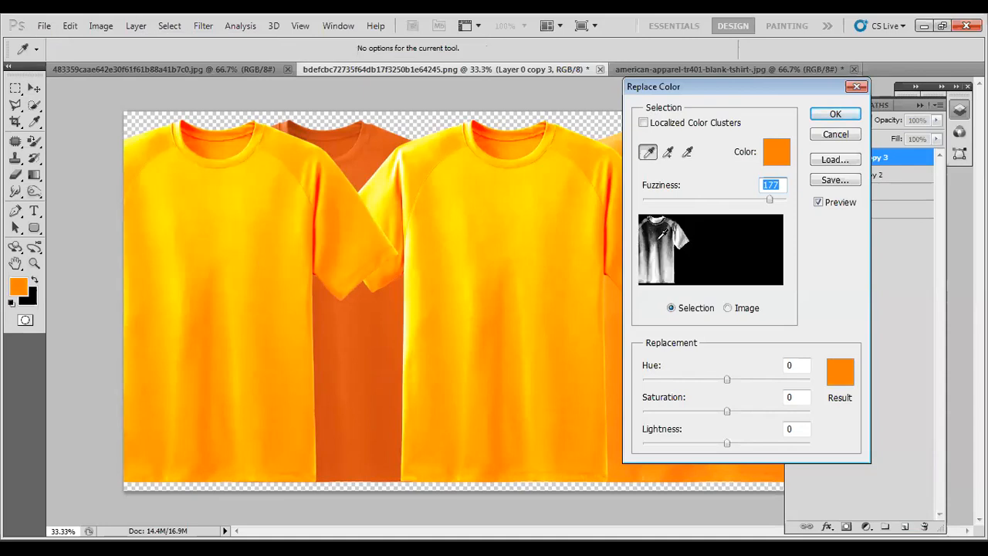
left_click(664, 230)
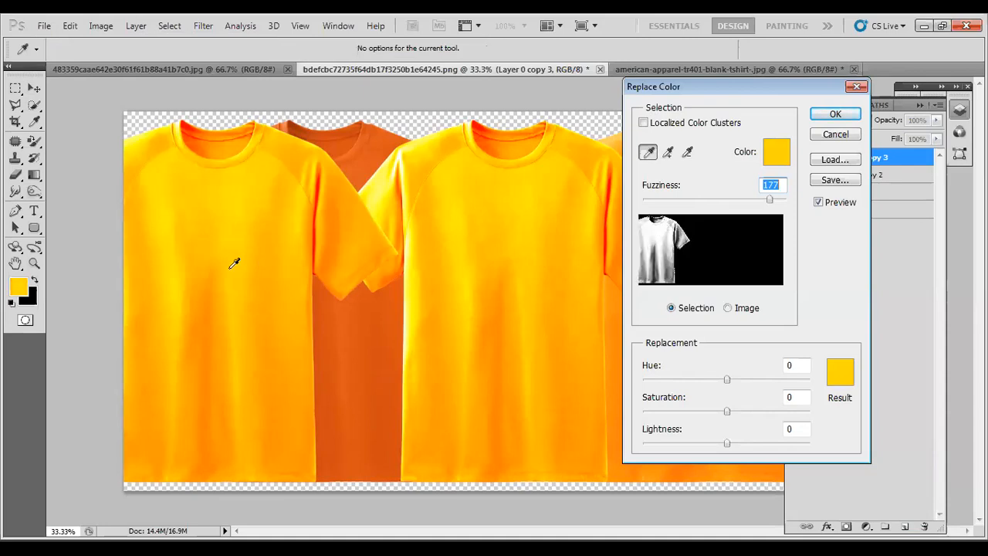
Set the replacement hue to -9, raise the lightness slightly, and apply the color replacement
left_click_drag(723, 380, 728, 440)
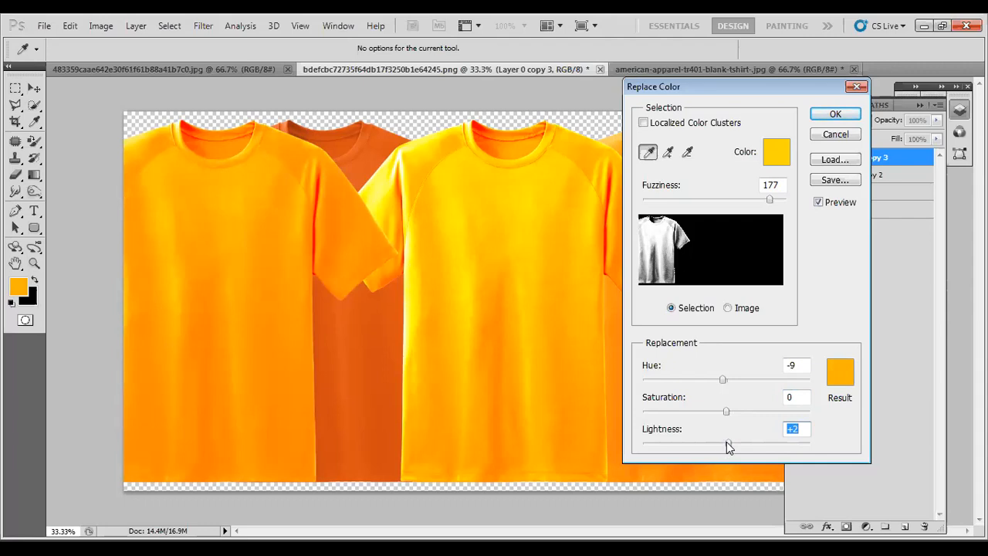
left_click_drag(726, 441, 733, 441)
left_click(836, 114)
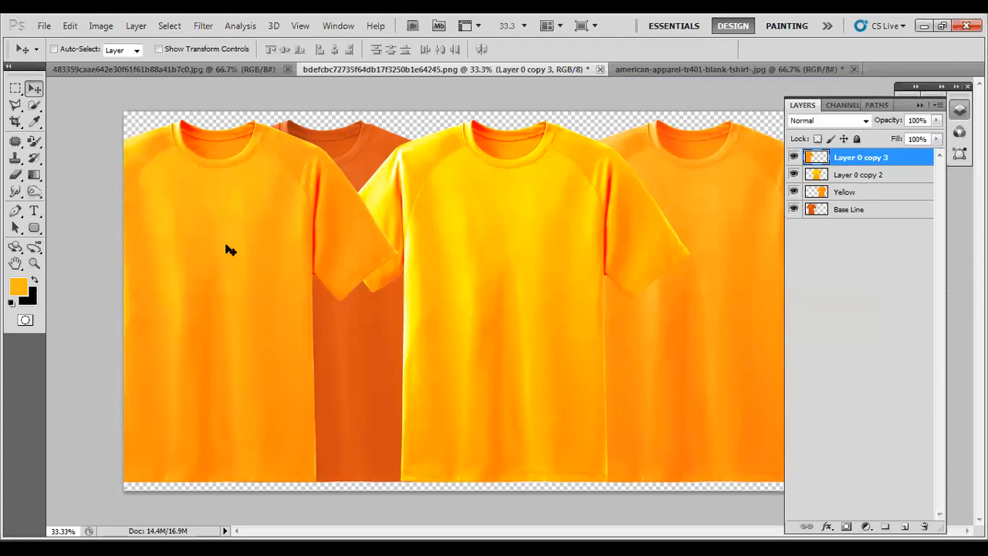
Hide the Yellow, Layer 0 copy 2 and Layer 0 copy 3 layers, and place a duplicate of Base Line beside the original shirt
left_click_drag(230, 246, 298, 246)
left_click_drag(794, 192, 793, 157)
left_click(842, 213)
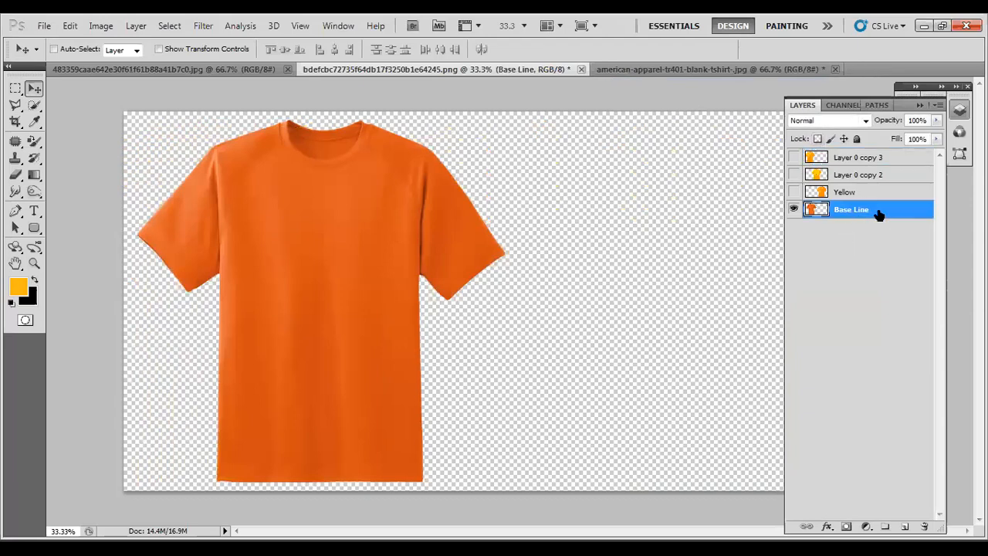
left_click_drag(878, 214, 904, 527)
left_click_drag(401, 266, 762, 261)
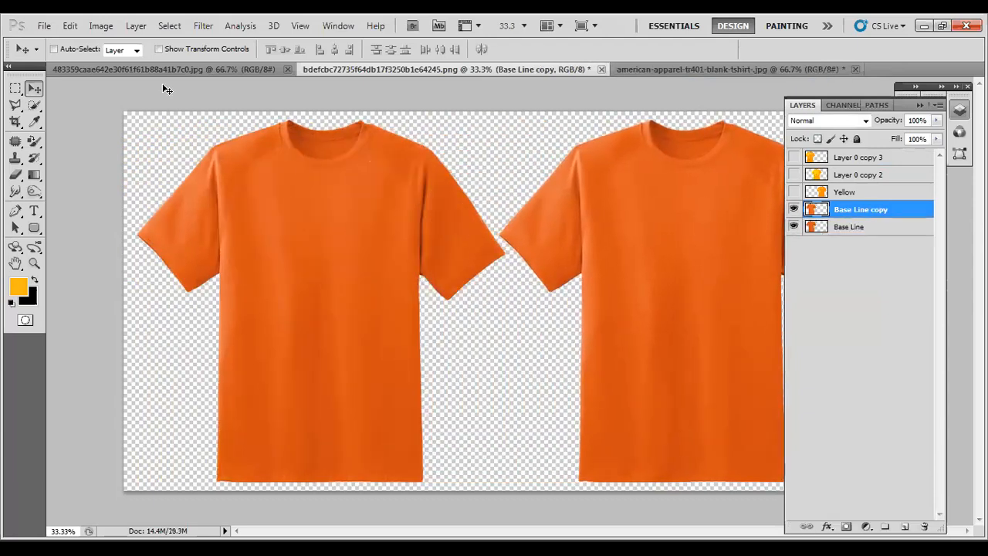
Start Replace Color on Base Line copy, sample the shirt's orange, and set the replacement hue to +34 and saturation to -19
left_click(108, 26)
mouse_move(113, 63)
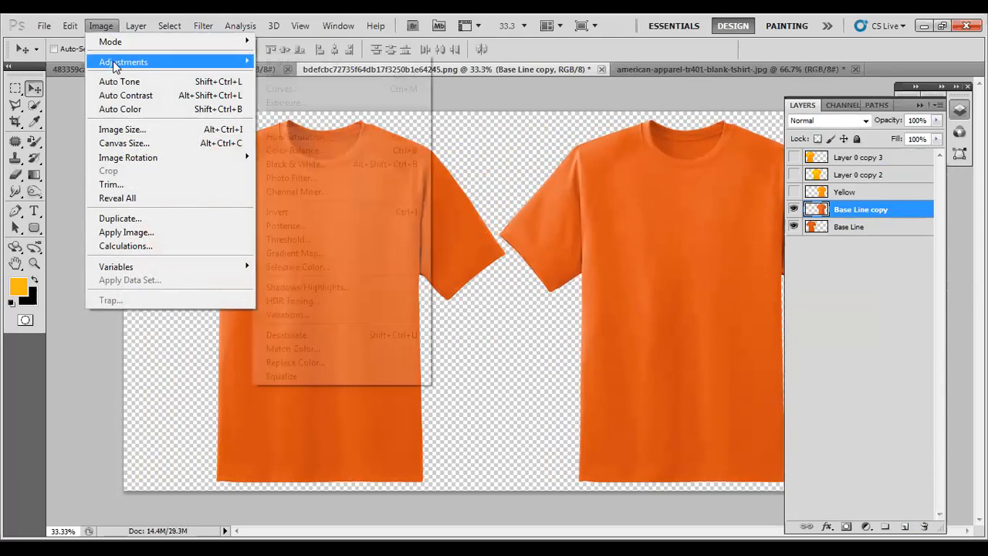
left_click(332, 363)
left_click(749, 253)
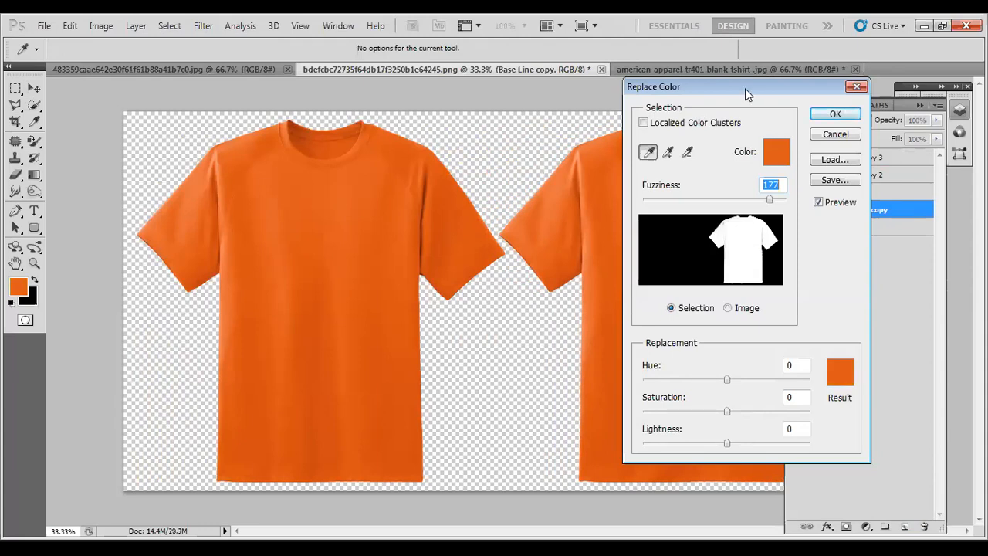
left_click_drag(745, 88, 276, 90)
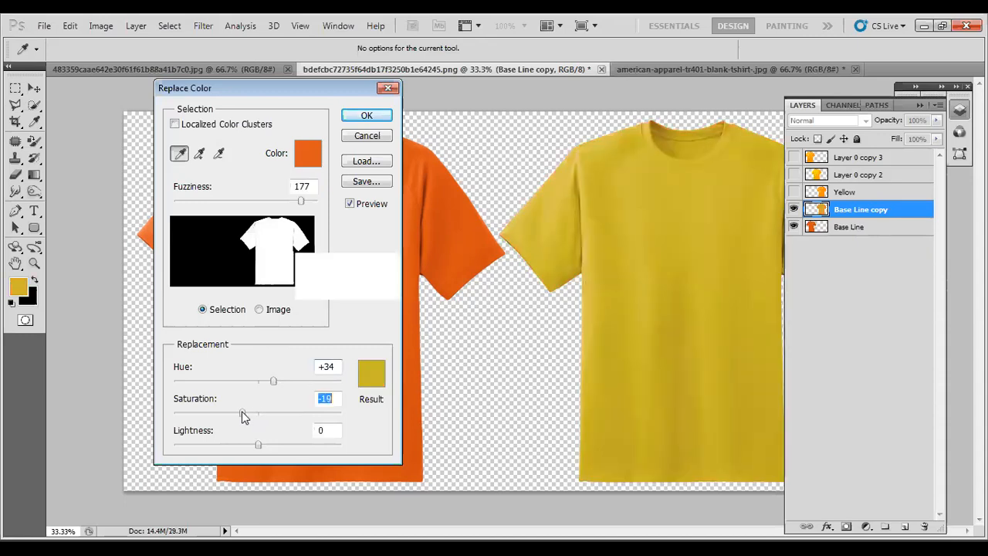
Set the replacement lightness to -12 and apply the color replacement
key("Tab")
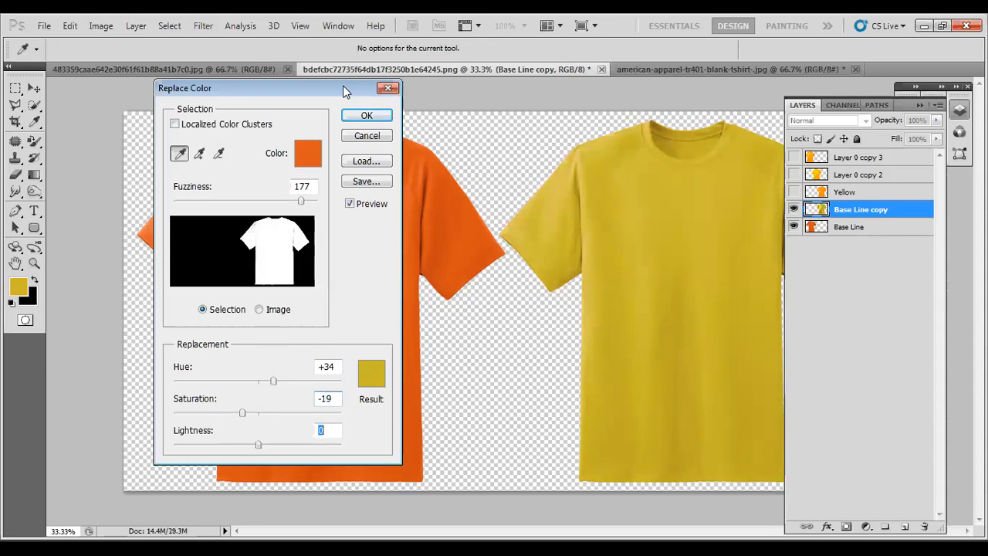
key("shift+Down")
key("Down")
key("Down")
left_click_drag(346, 91, 257, 87)
left_click(278, 113)
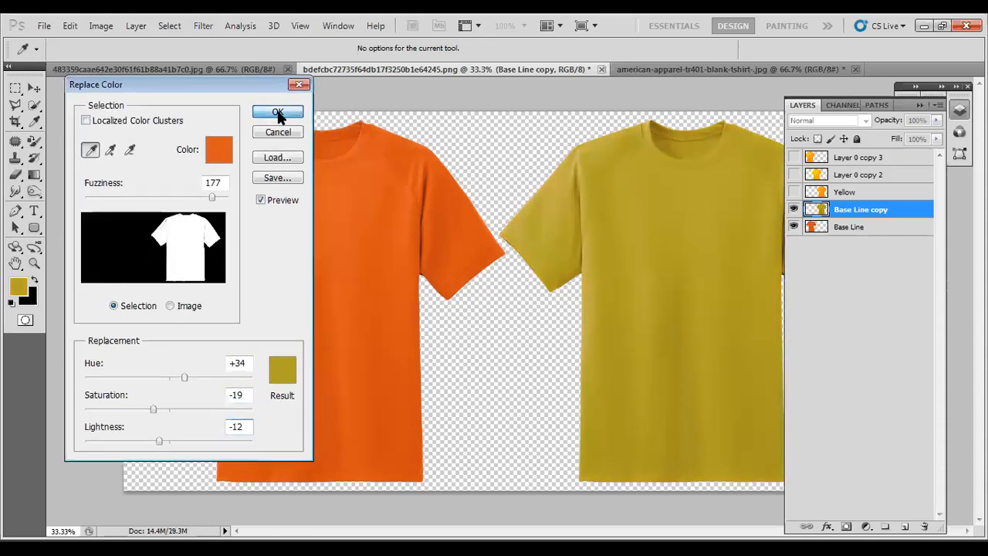
Compare the canvas with the Base Line copy layer hidden and shown
left_click(920, 105)
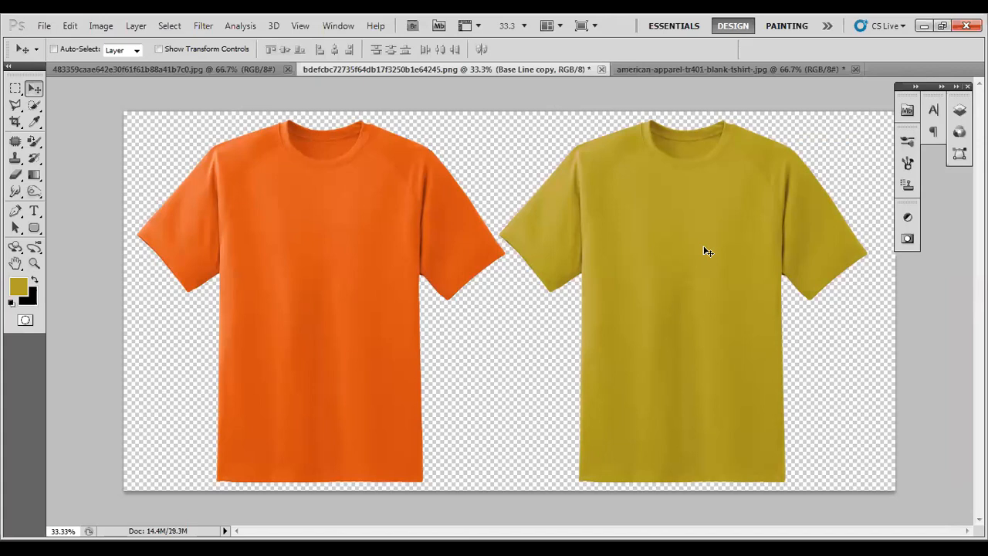
key("F7")
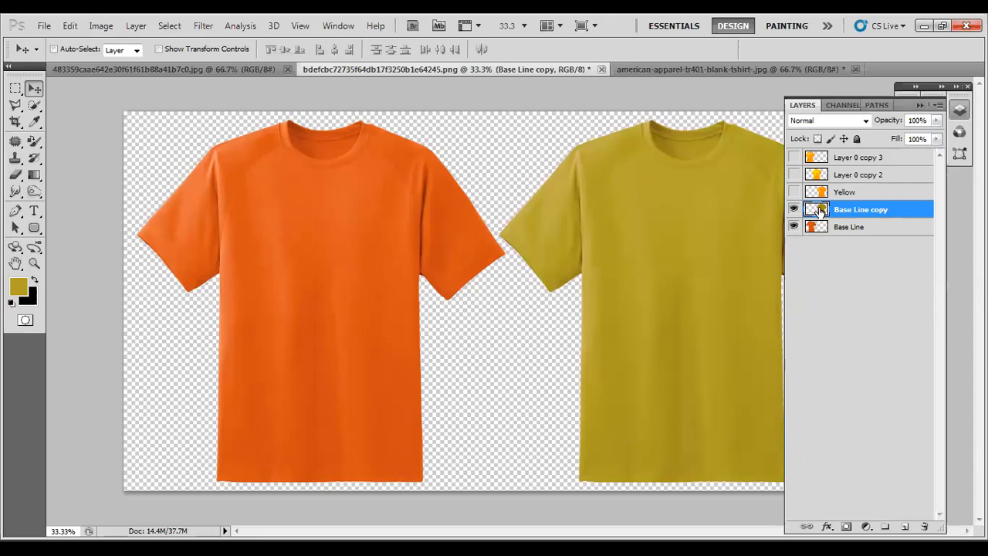
left_click(794, 210)
left_click(794, 210)
left_click(916, 86)
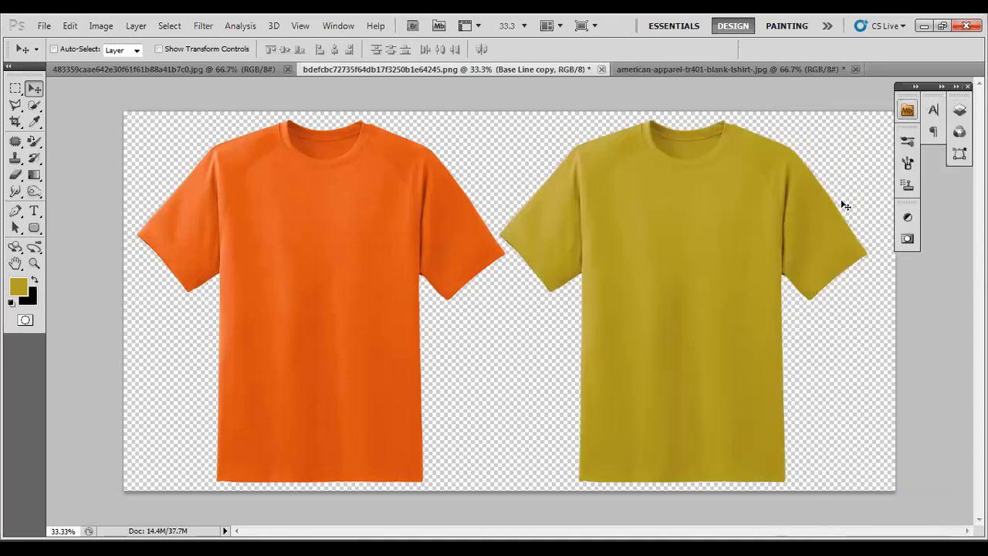
left_click(16, 105)
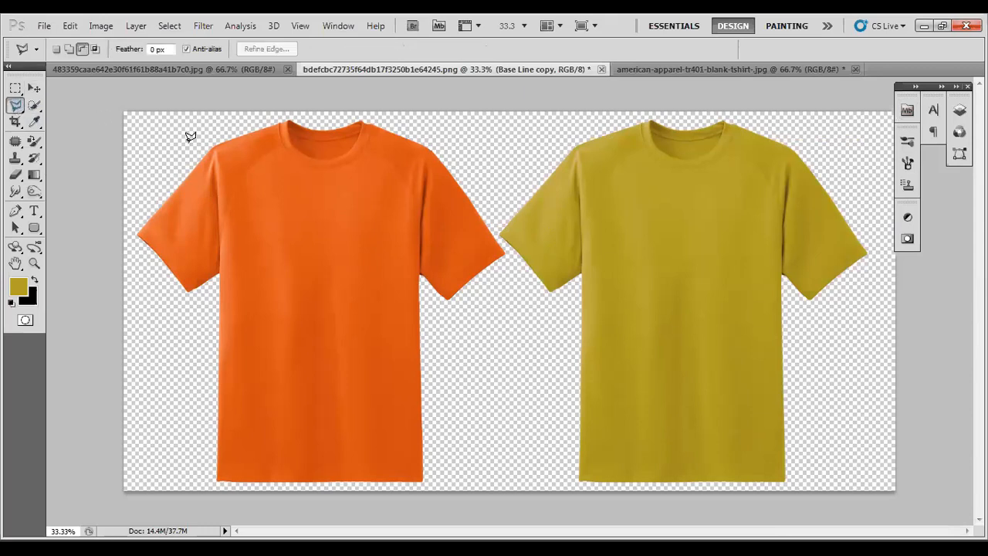
left_click(619, 125)
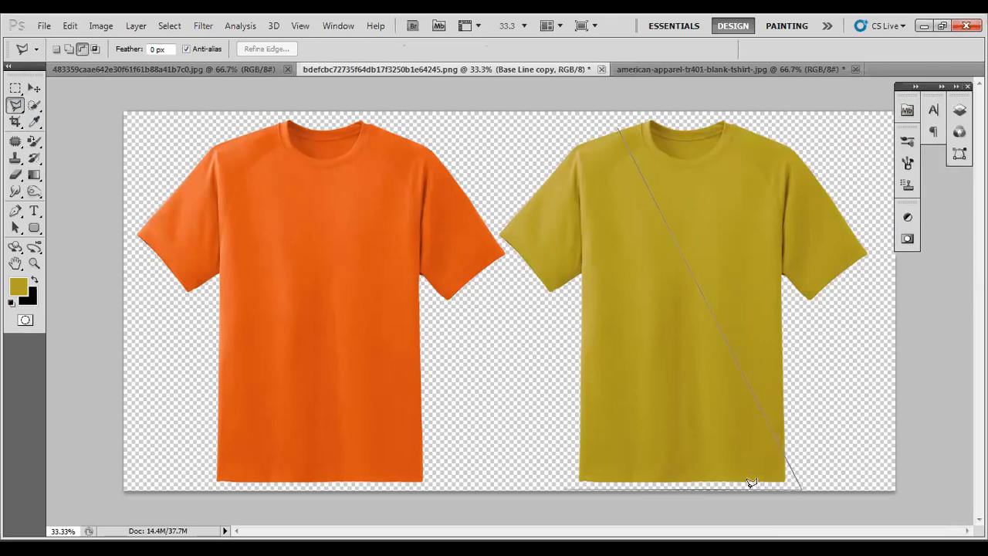
double_click(503, 487)
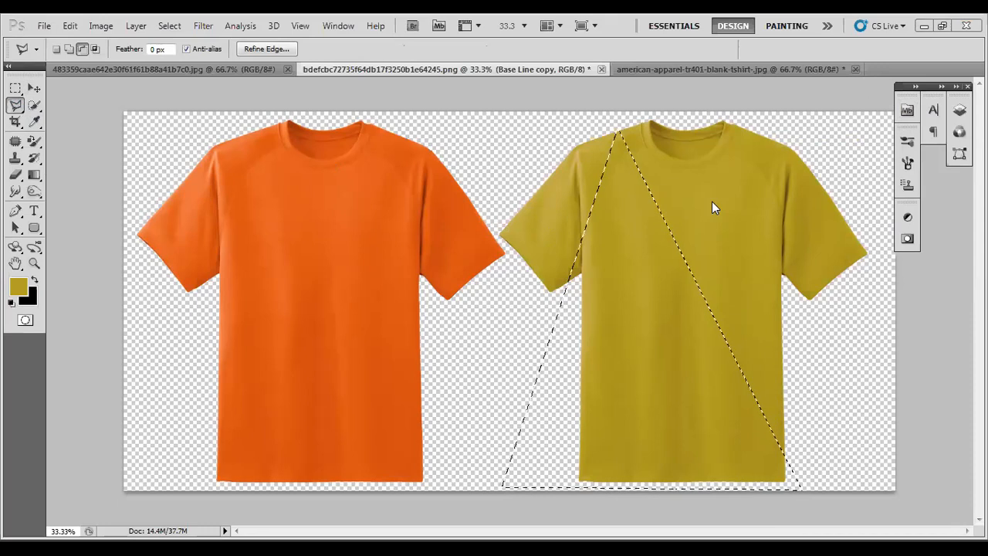
key("ctrl+d")
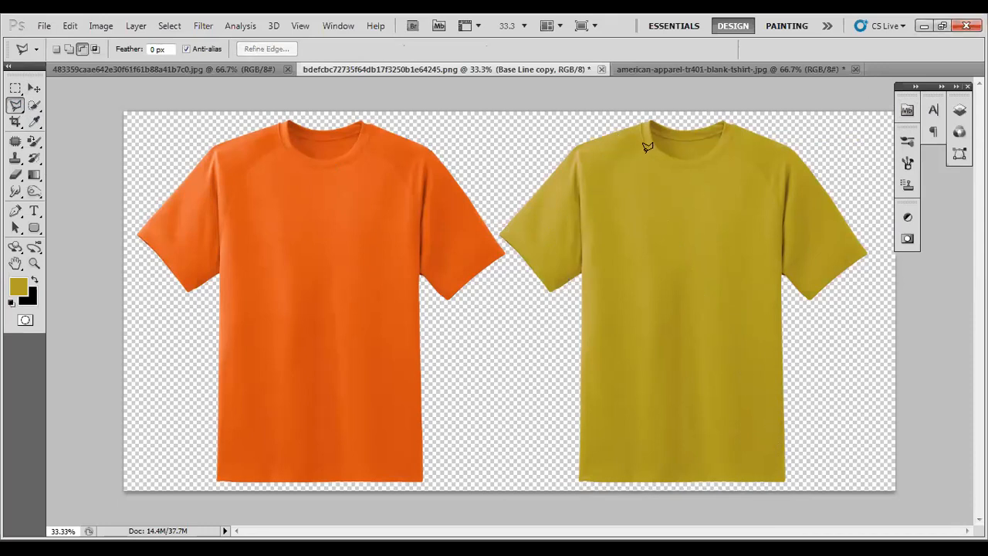
Outline the olive shirt's upper-right part with the Polygonal Lasso, cutting diagonally from the left shoulder to the lower right hem
left_click(604, 124)
left_click(816, 488)
left_click(914, 272)
left_click(820, 98)
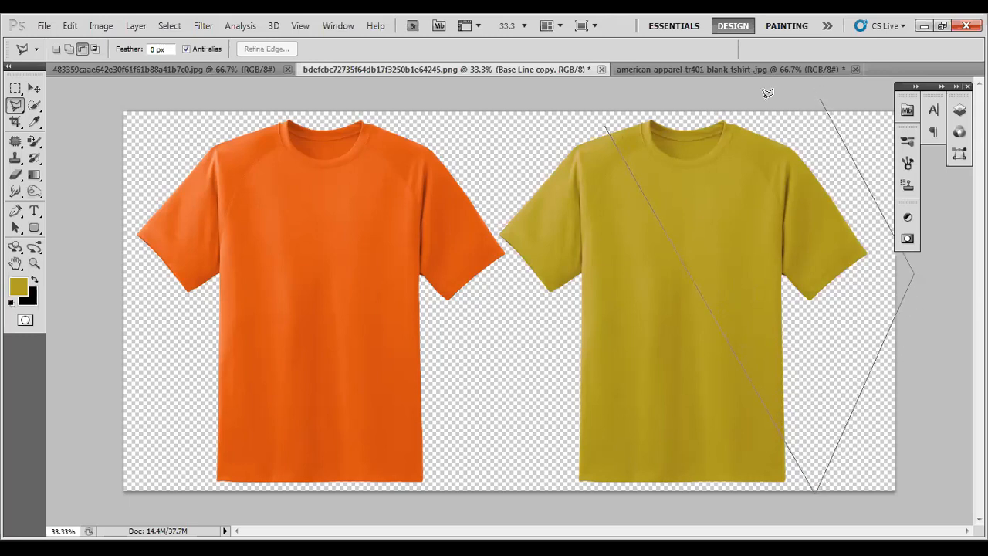
left_click(606, 119)
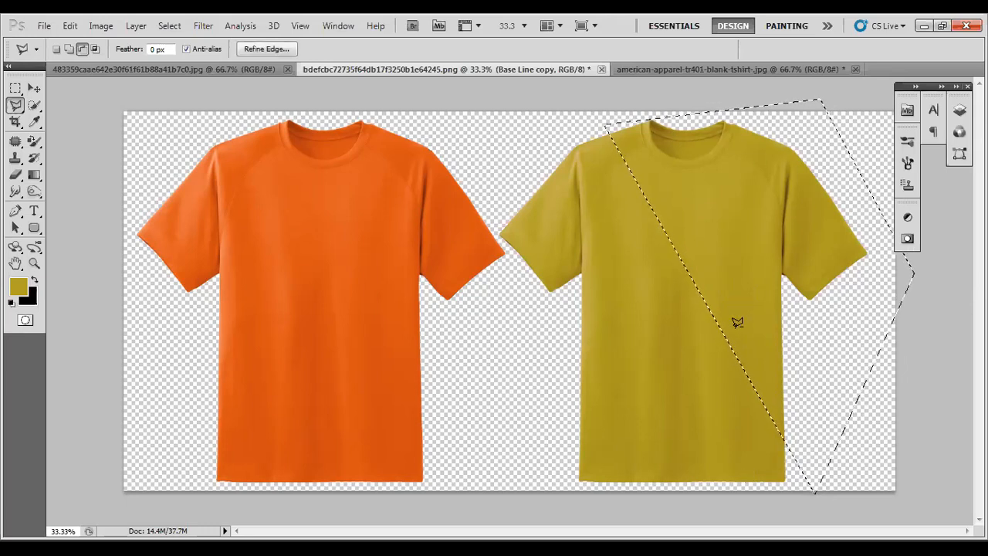
Clear and restore the polygonal selection, invert it, and deselect everything
key("ctrl+d")
key("ctrl+shift+d")
right_click(740, 224)
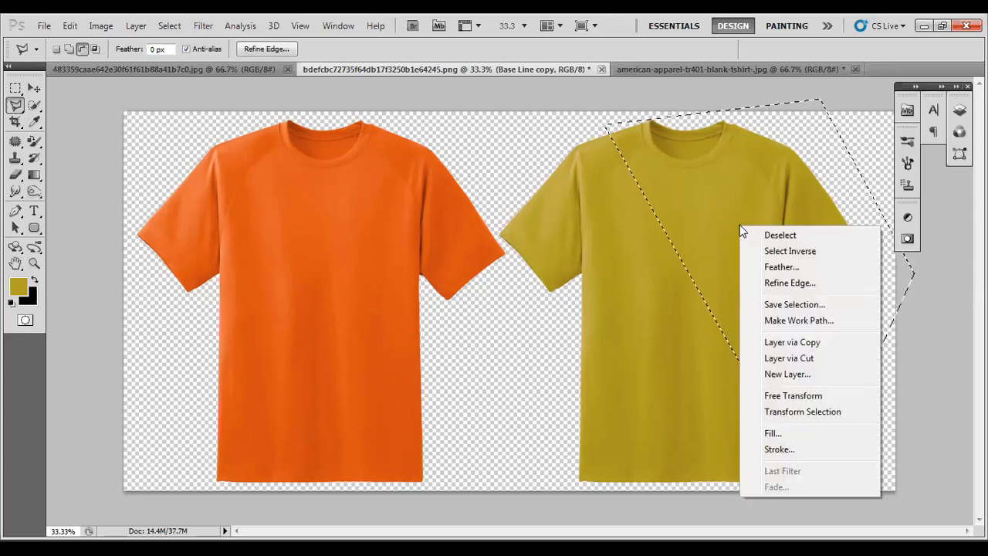
left_click(768, 253)
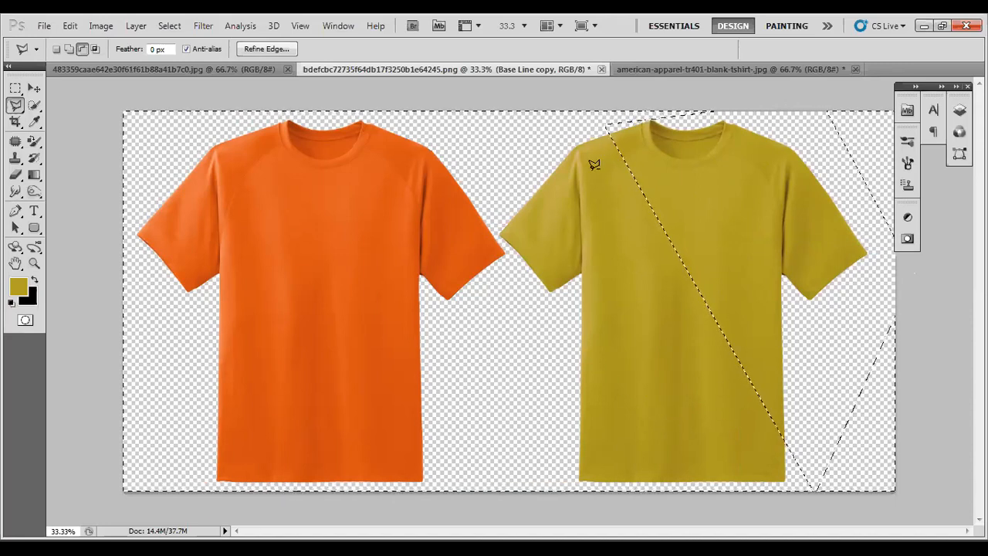
key("ctrl+d")
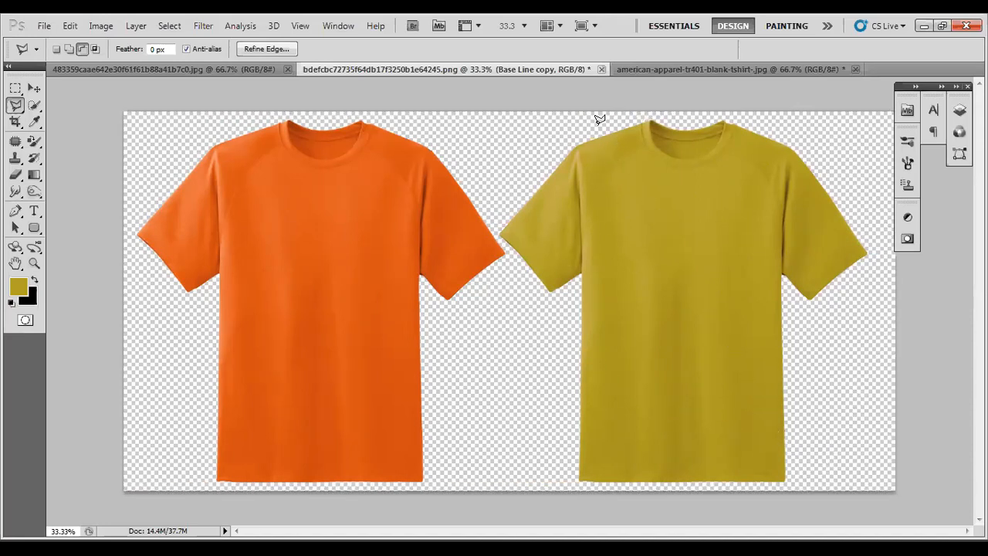
Select the olive shirt's lower-left part with the Polygonal Lasso, along a diagonal from the left shoulder to the lower right hem
left_click(612, 118)
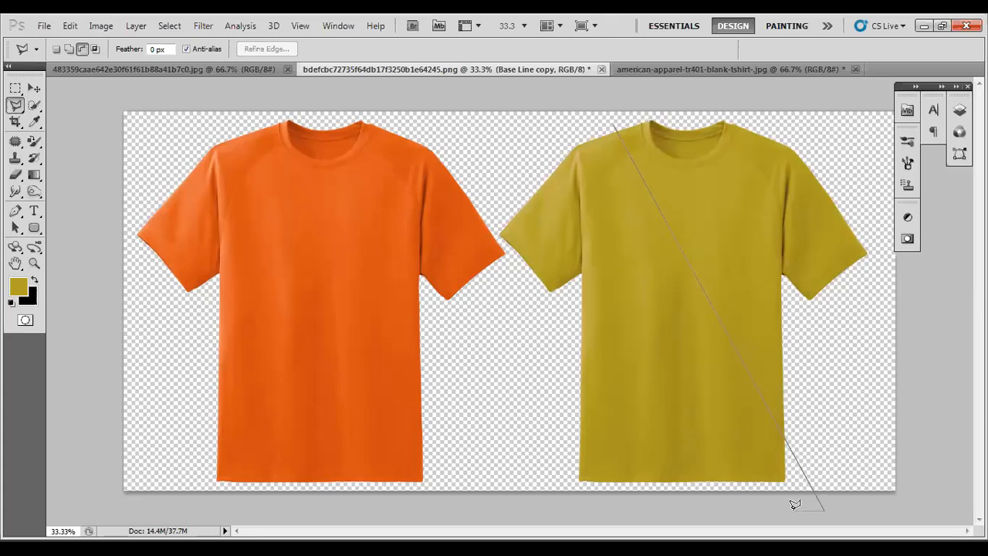
left_click(486, 479)
left_click(495, 141)
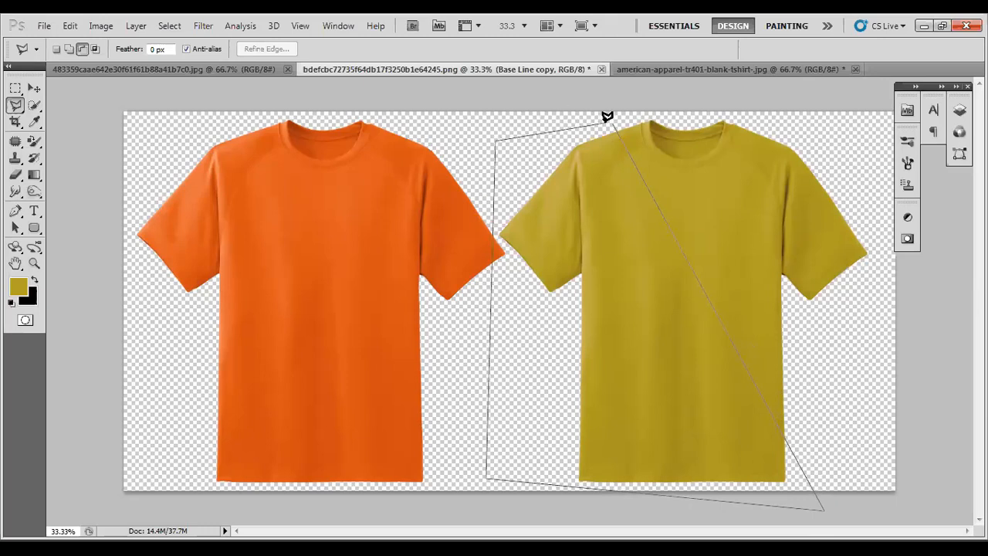
left_click(611, 119)
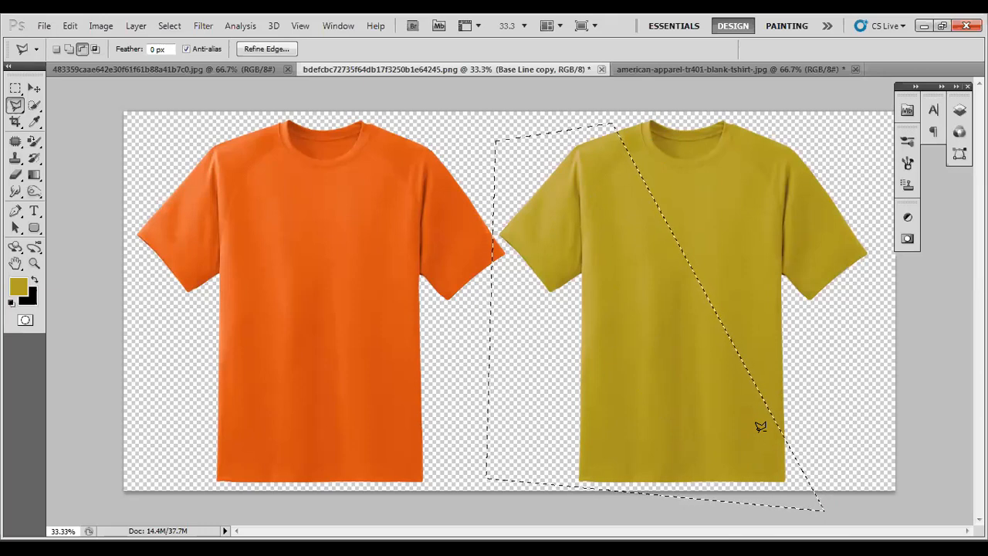
Try deleting the selected lower-left part of the shirt, undo that, and cut the part onto its own layer
key("Delete")
key("ctrl+d")
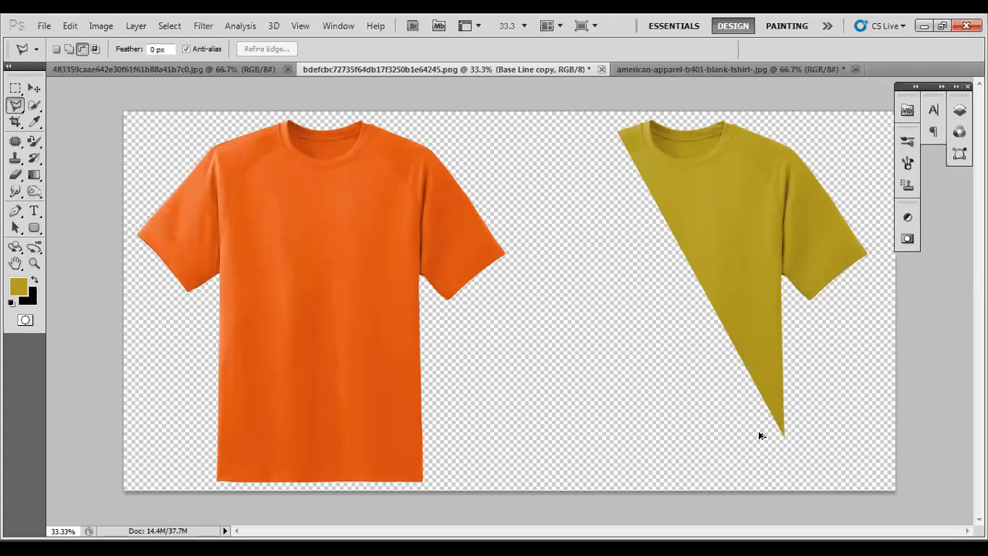
key("ctrl+alt+z")
key("ctrl+alt+z")
key("ctrl+alt+z")
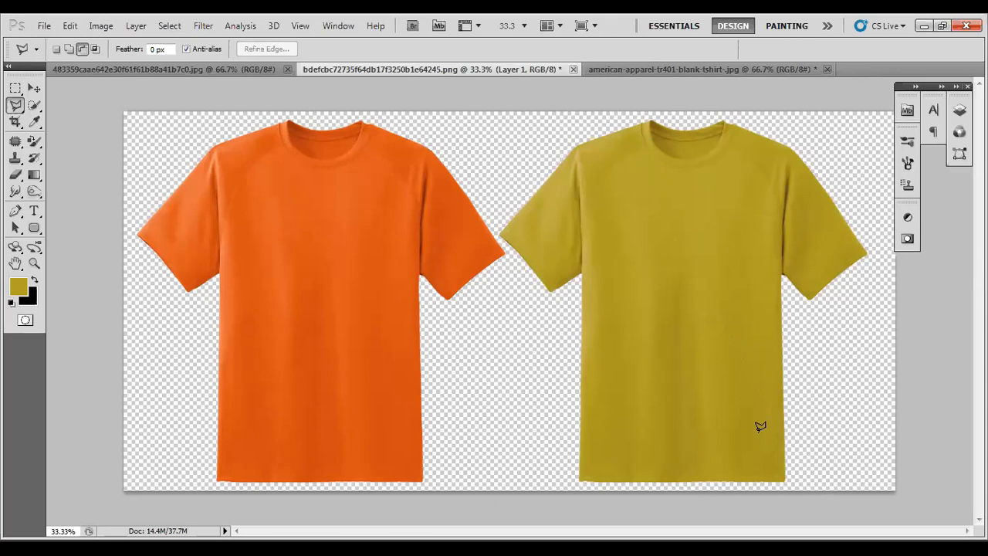
Nudge the cut-out shirt part slightly to the right and show the layer list
key("v")
key("Right")
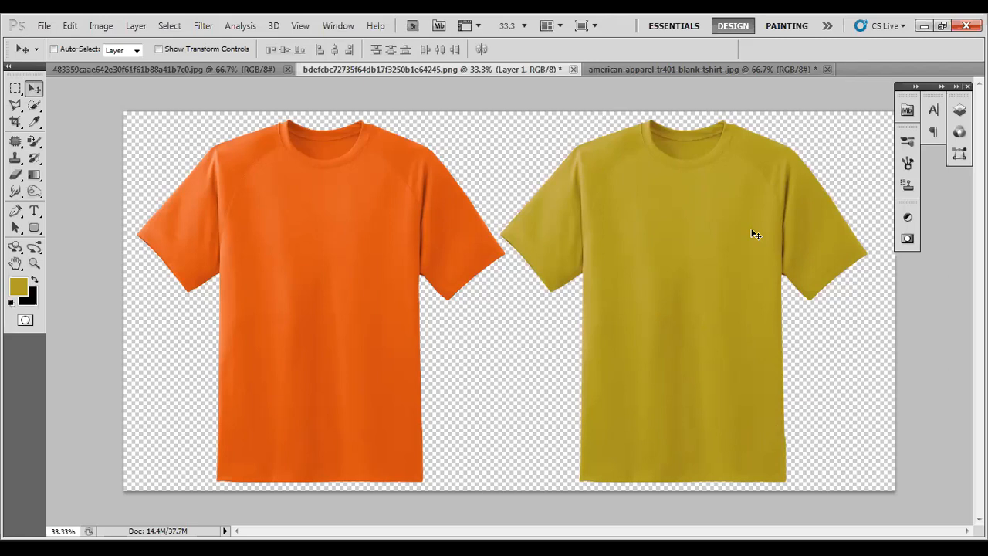
key("F7")
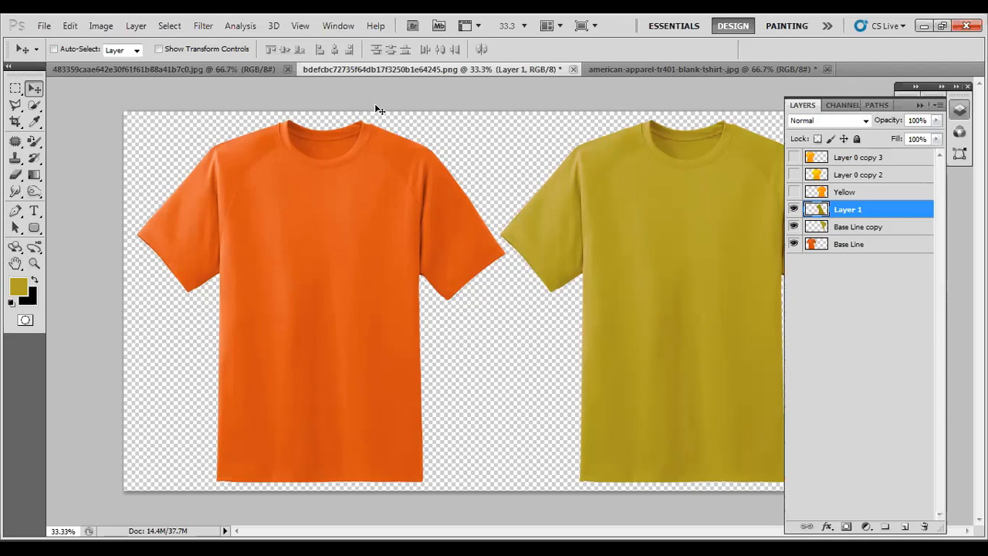
Float the t-shirt document in its own window and widen and position it so both shirts are visible
left_click_drag(386, 90, 386, 83)
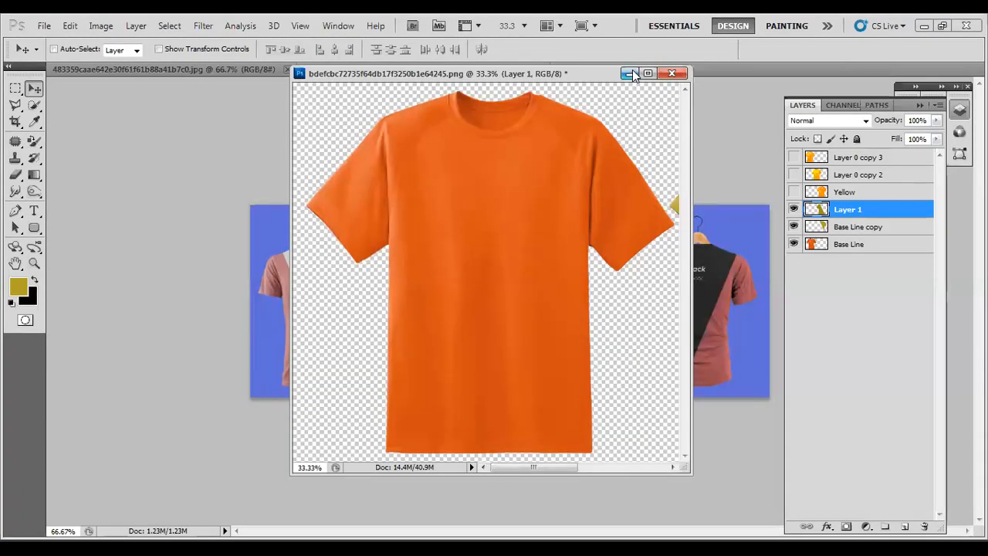
left_click_drag(291, 226, 3, 226)
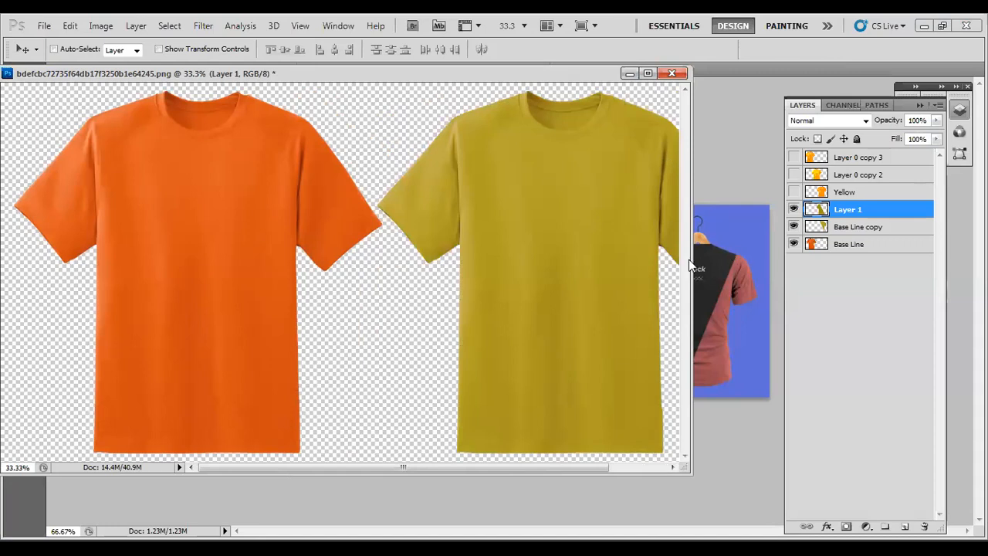
left_click_drag(691, 258, 762, 256)
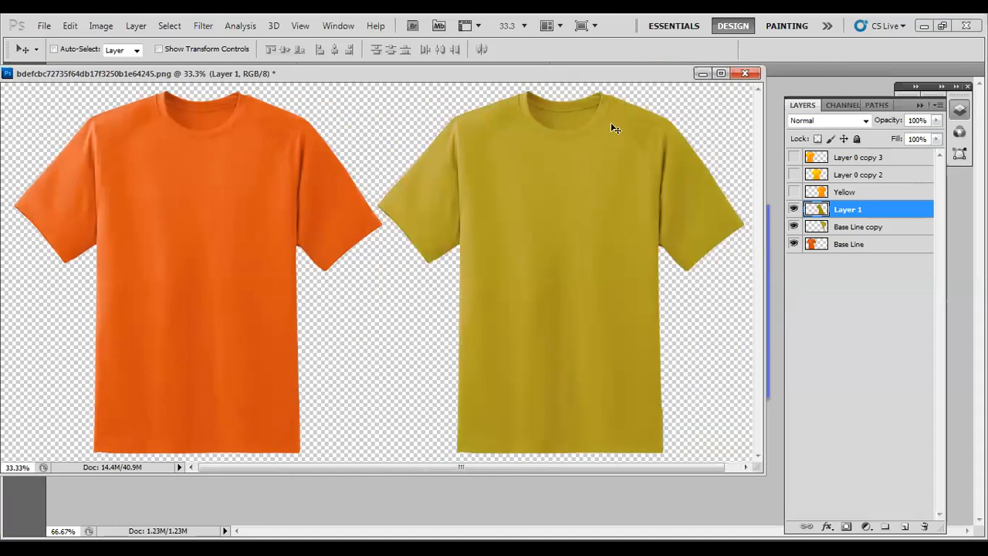
left_click_drag(612, 73, 618, 98)
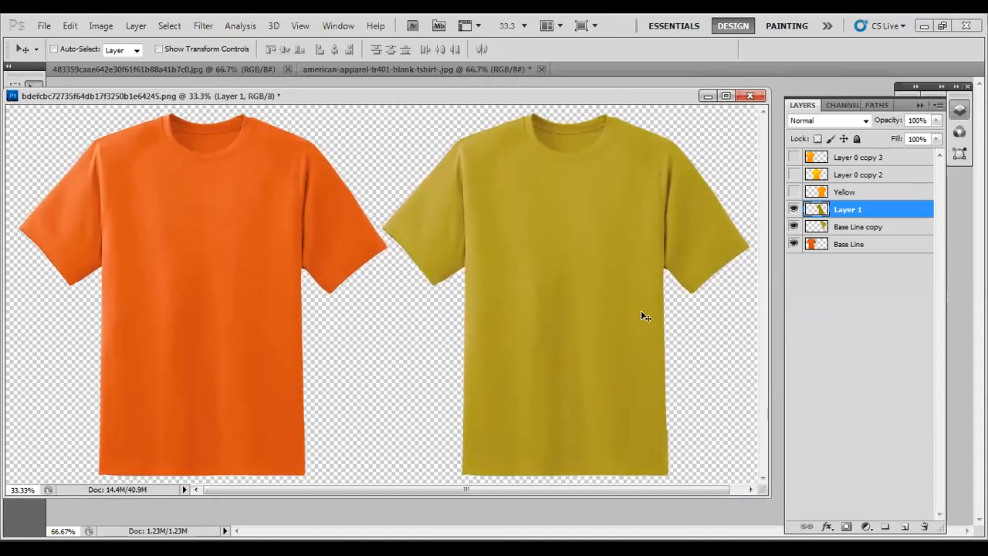
Apply a Brightness/Contrast adjustment to Layer 1 with brightness 35 and contrast 20
left_click(792, 210)
left_click(793, 210)
left_click(102, 26)
mouse_move(149, 61)
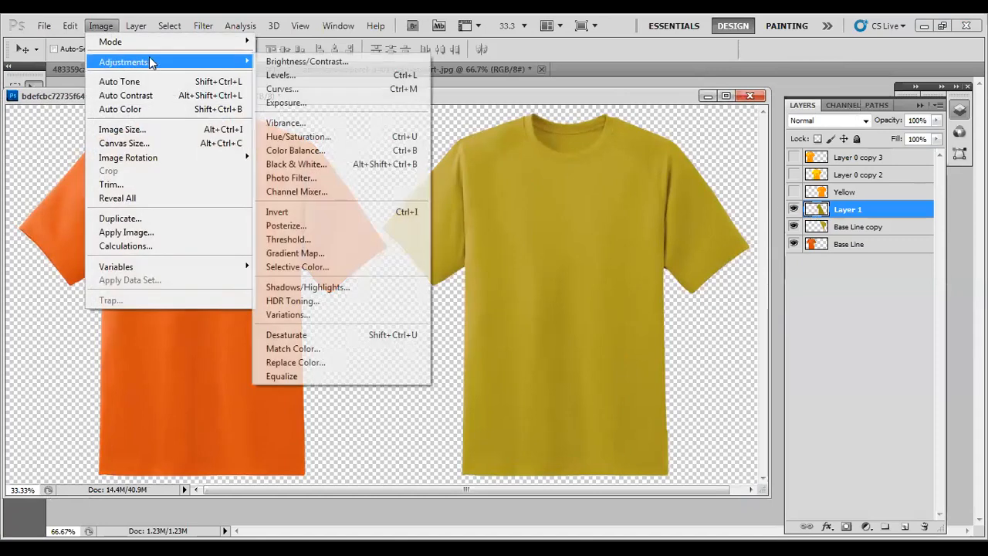
left_click(261, 66)
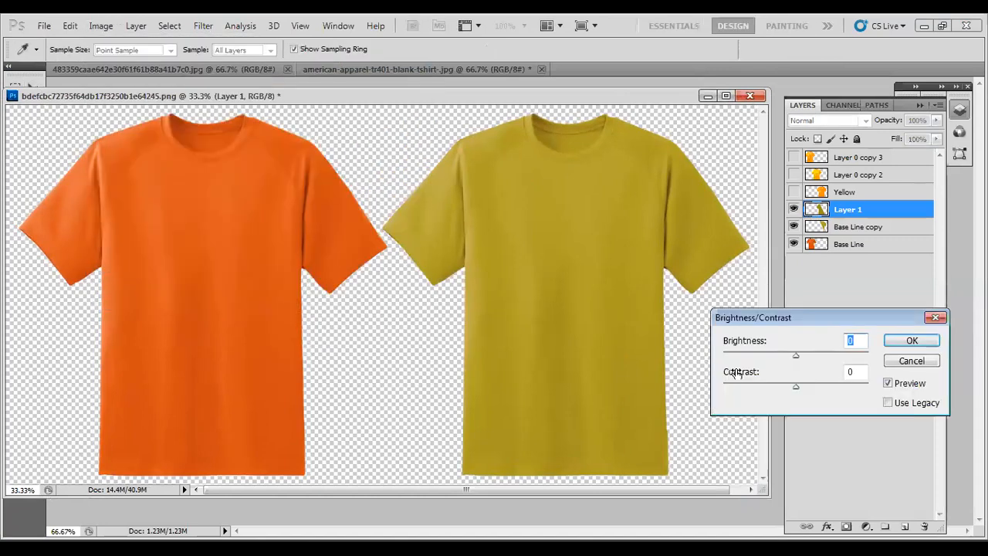
left_click_drag(799, 355, 809, 386)
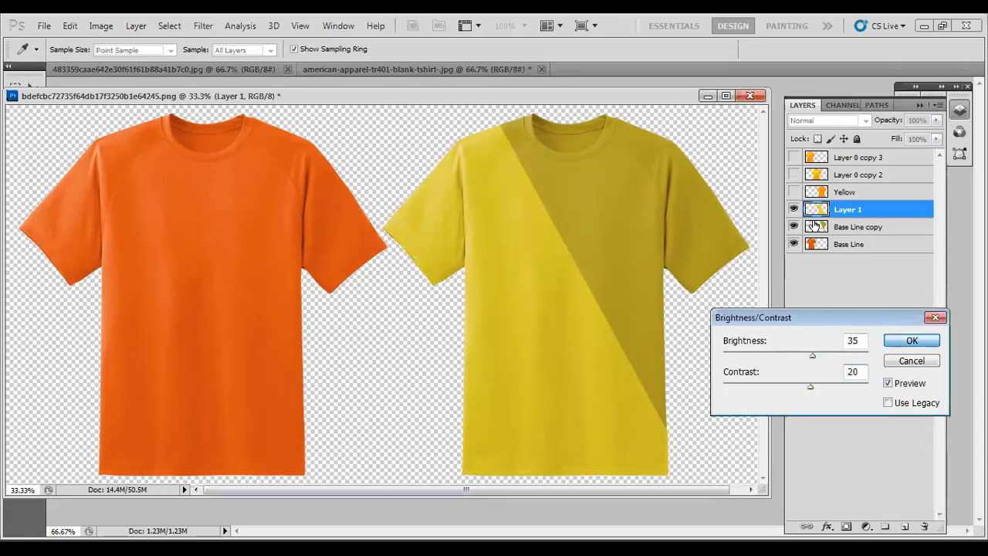
left_click(908, 342)
Toggle the visibility of Layer 1 and Base Line copy to compare the two parts of the shirt
left_click(793, 210)
key("v")
left_click(793, 210)
left_click(795, 227)
left_click(794, 227)
Select the Base Line copy layer and check its part of the shirt by hiding and showing it
left_click(819, 227)
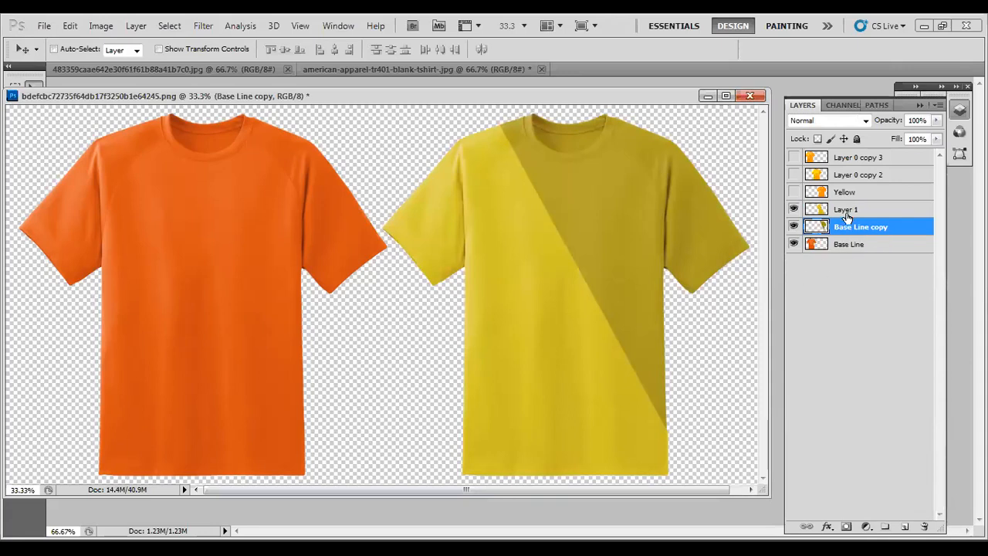
left_click(794, 227)
left_click(794, 227)
left_click(95, 28)
key("Escape")
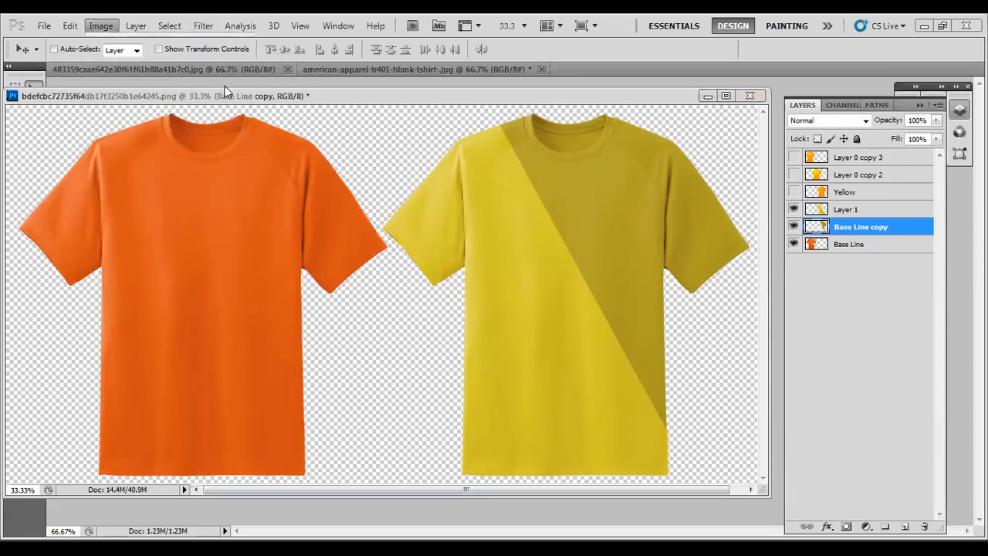
Convert the Base Line copy layer to greyscale with a Black & White adjustment using the Default preset
left_click(101, 26)
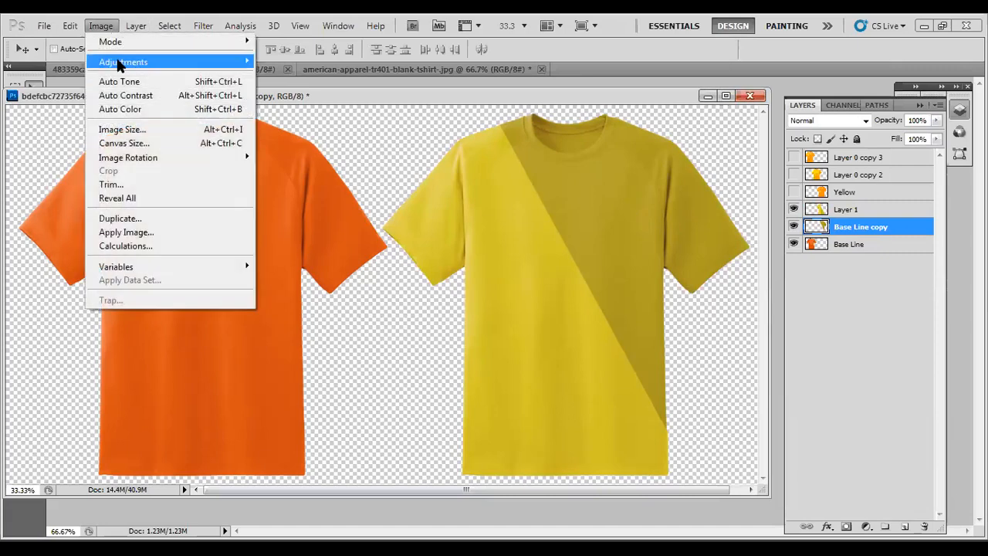
mouse_move(143, 62)
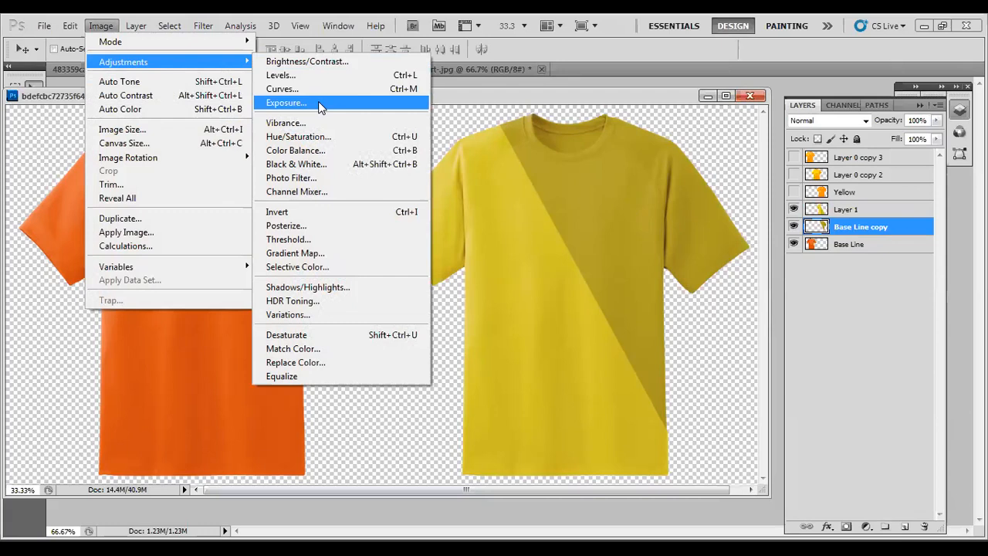
left_click(323, 161)
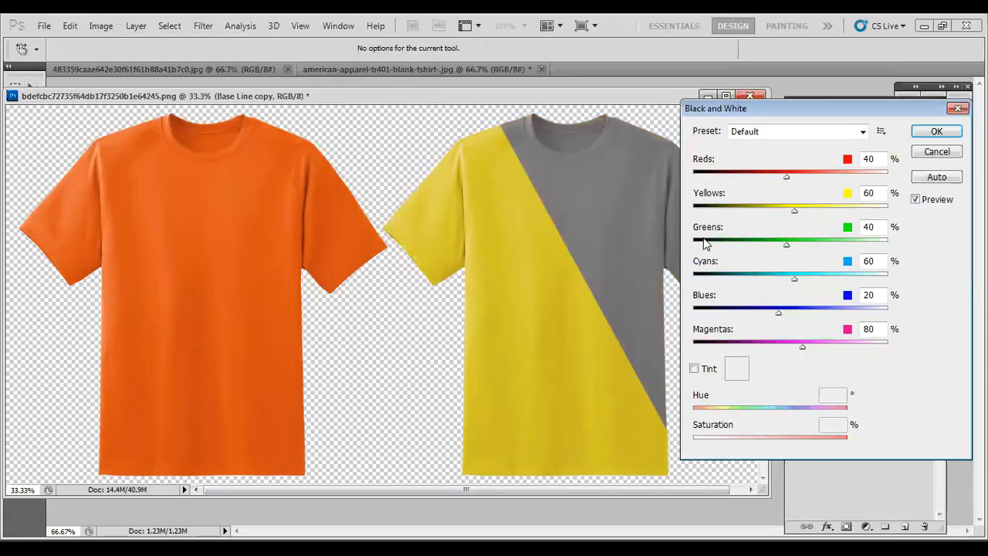
left_click(929, 133)
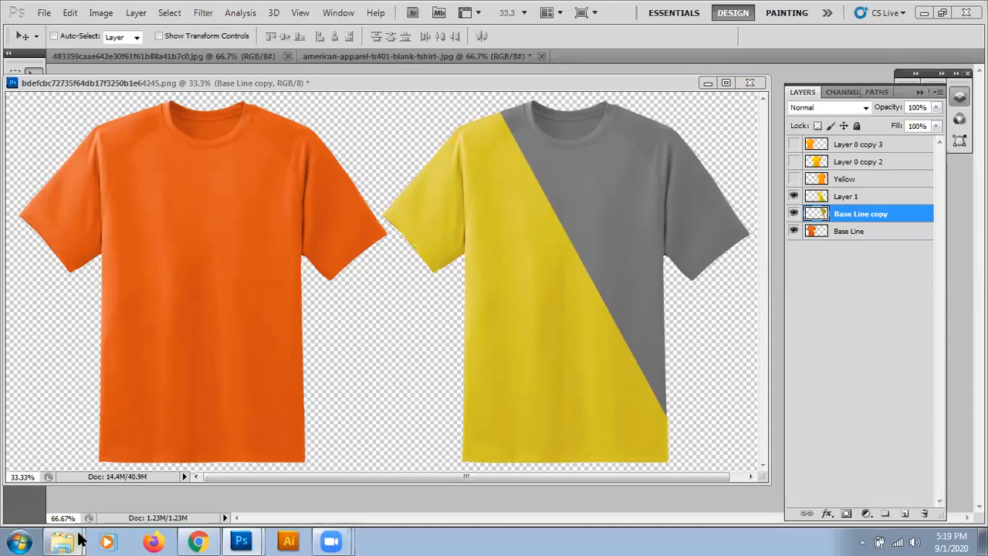
Place Abstract_Colorful_Heart_PNG_Clipart-994 from the Hearts folder inside Fashion Designing onto the split t-shirt
mouse_move(77, 543)
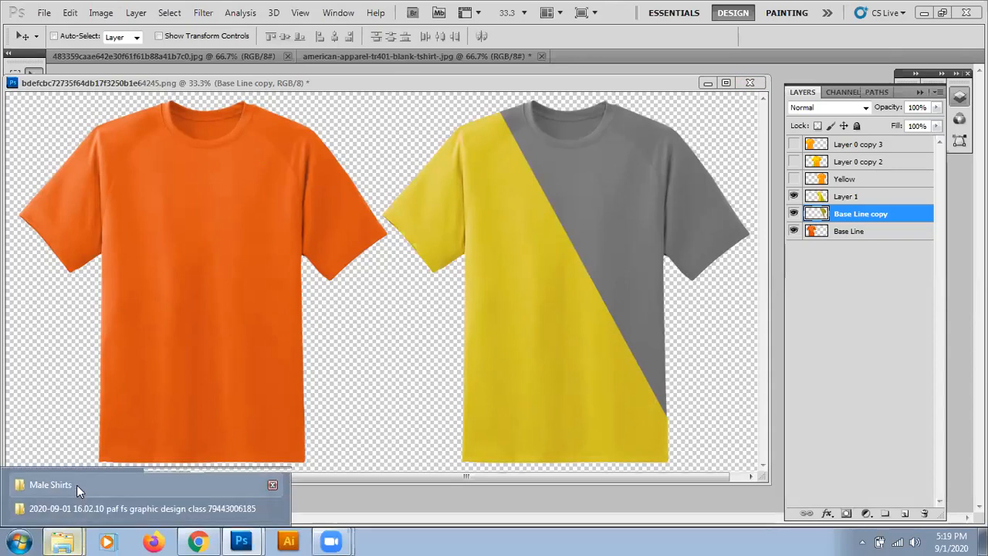
left_click(76, 485)
left_click(366, 28)
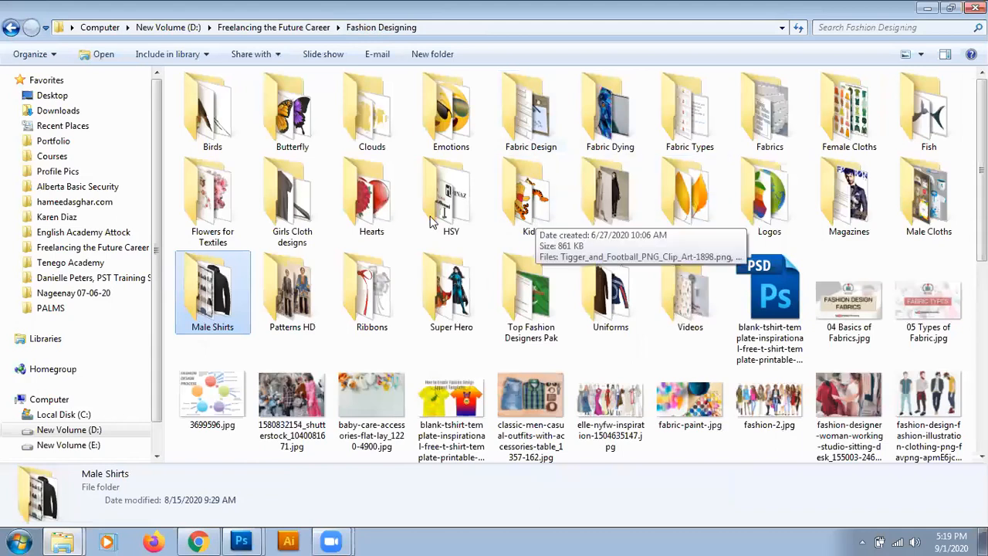
double_click(378, 216)
left_click_drag(221, 148, 565, 250)
key("alt+Tab")
left_click_drag(387, 291, 585, 269)
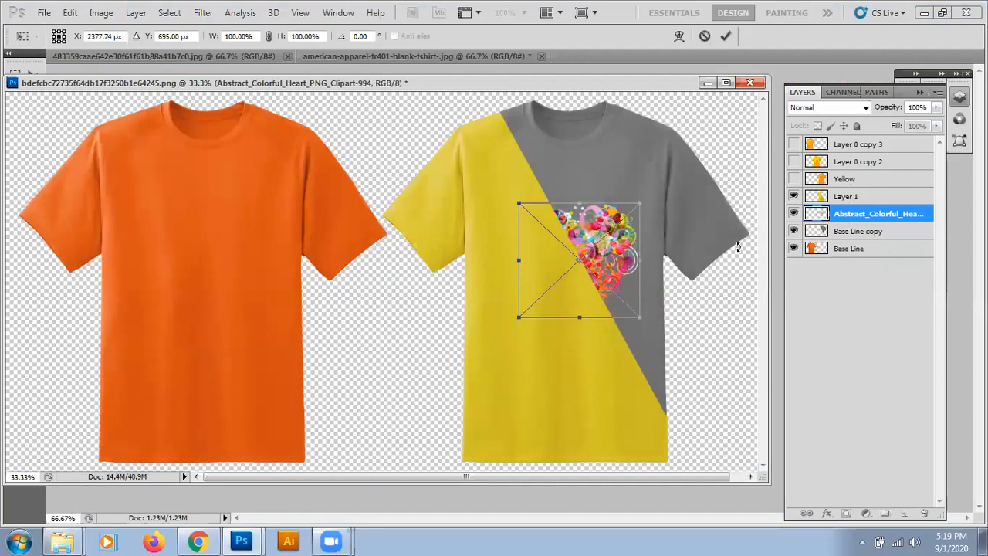
double_click(623, 266)
Bring the heart layer to the top of the layer stack and scale it to about 66% on the grey part of the chest
left_click_drag(888, 217, 885, 142)
left_click_drag(580, 269, 583, 234)
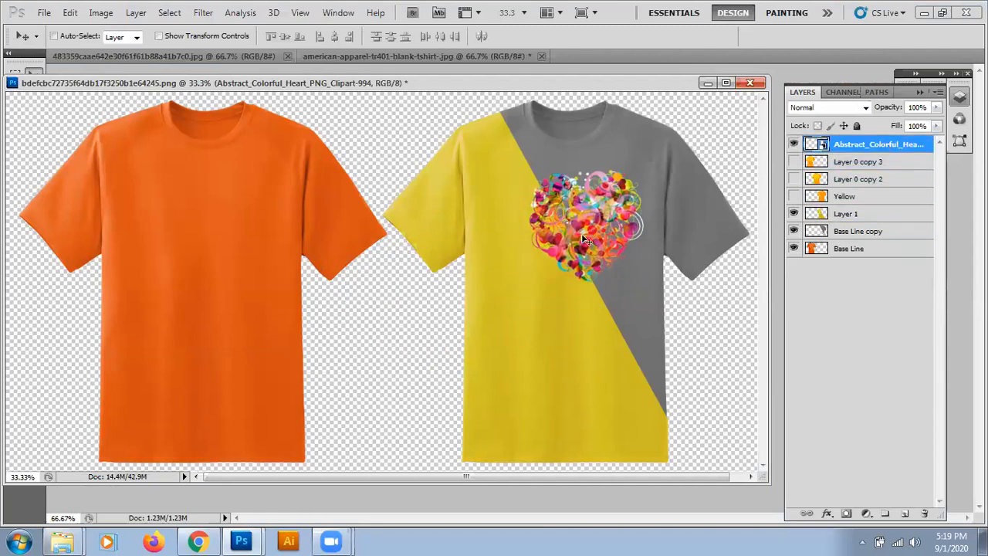
key("ctrl+t")
left_click_drag(524, 287, 565, 245)
left_click_drag(621, 199, 618, 207)
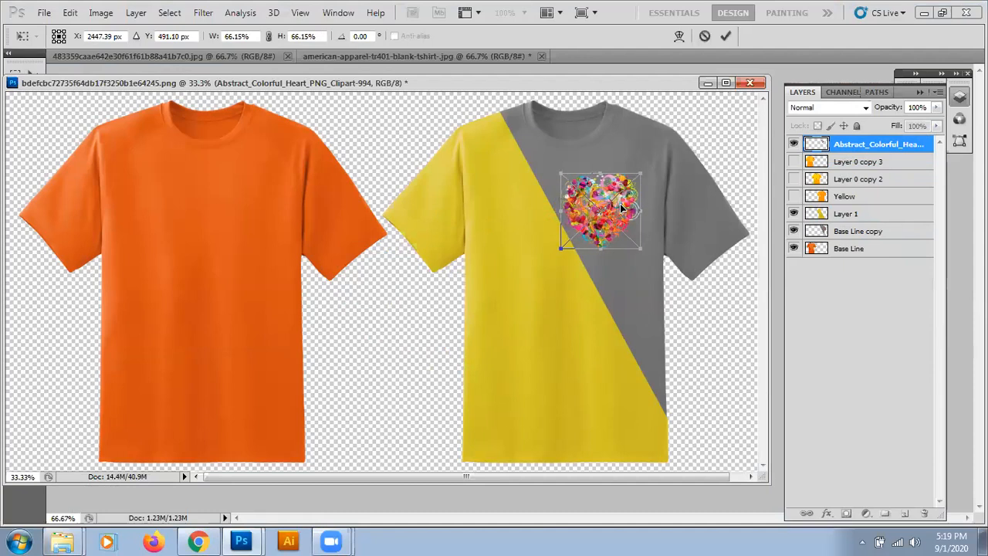
key("Return")
Examine the heart graphic and the surrounding grey fabric up close at 100% zoom
key("ctrl+plus")
key("ctrl+plus")
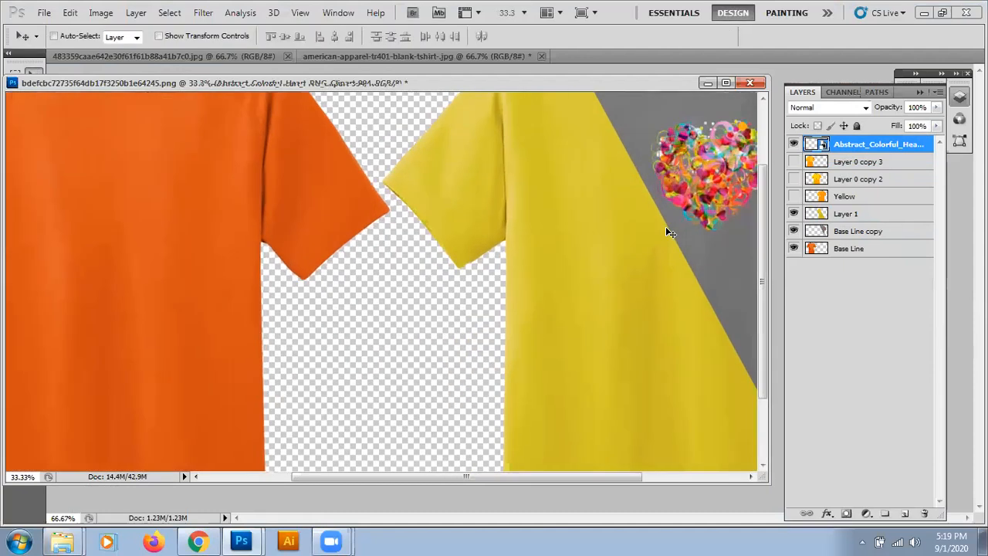
left_click_drag(668, 225, 214, 302)
left_click_drag(538, 247, 439, 384)
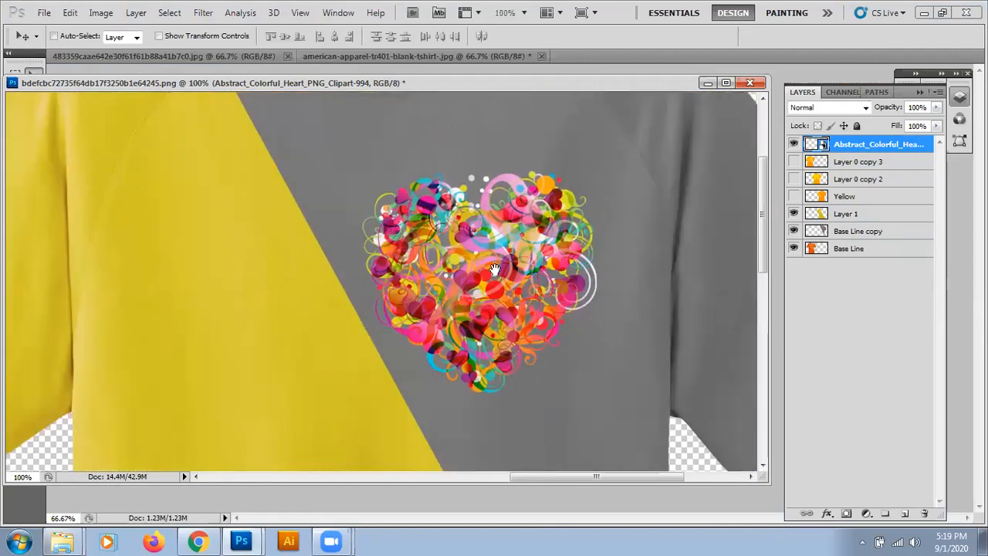
left_click_drag(464, 274, 484, 377)
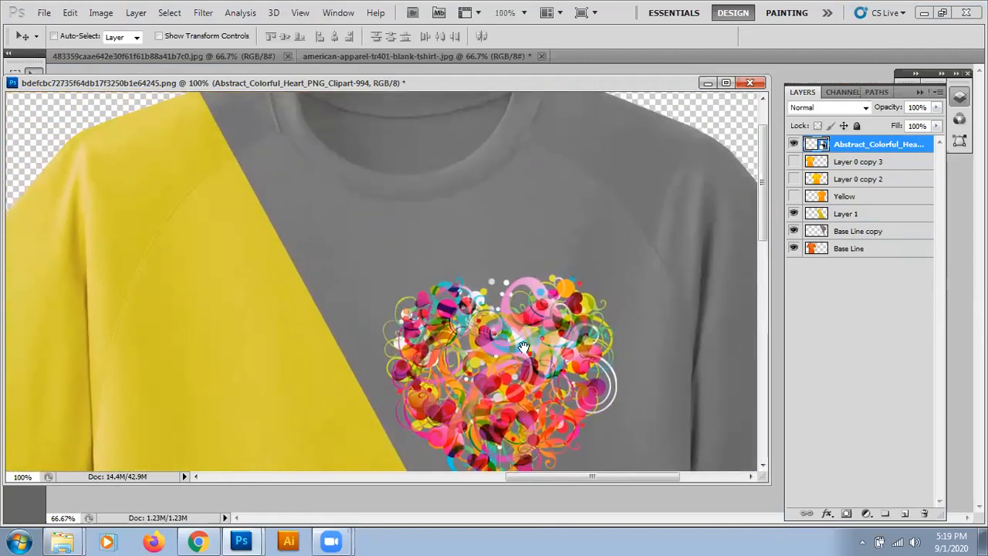
left_click_drag(523, 346, 535, 234)
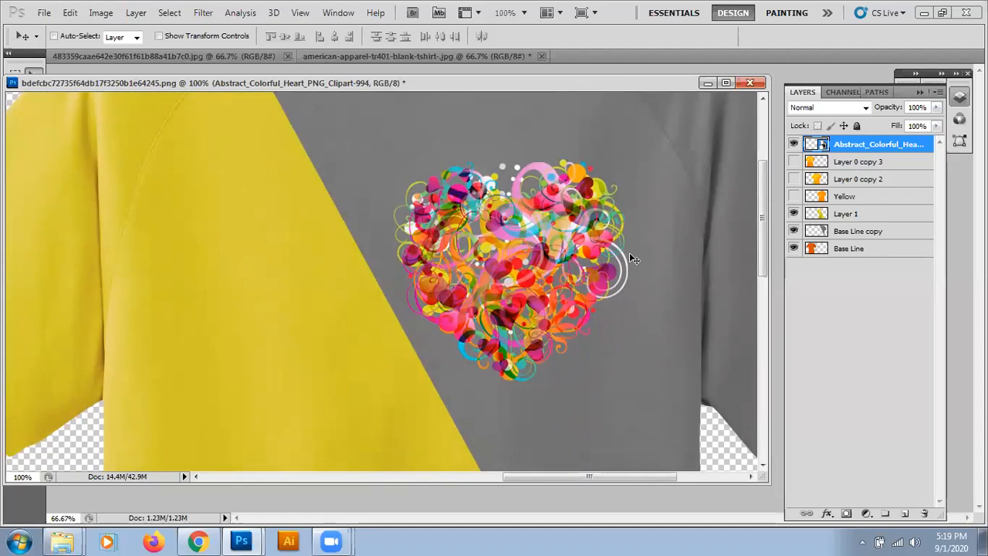
key("ctrl+minus")
key("ctrl+minus")
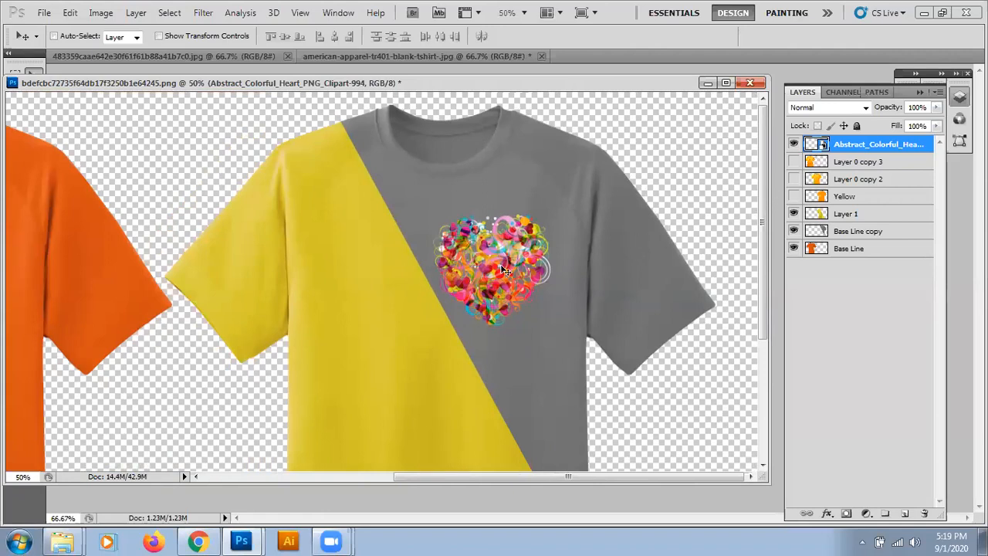
Move the heart over the yellow part and then onto the diagonal seam in the middle of the shirt
left_click_drag(502, 274, 378, 326)
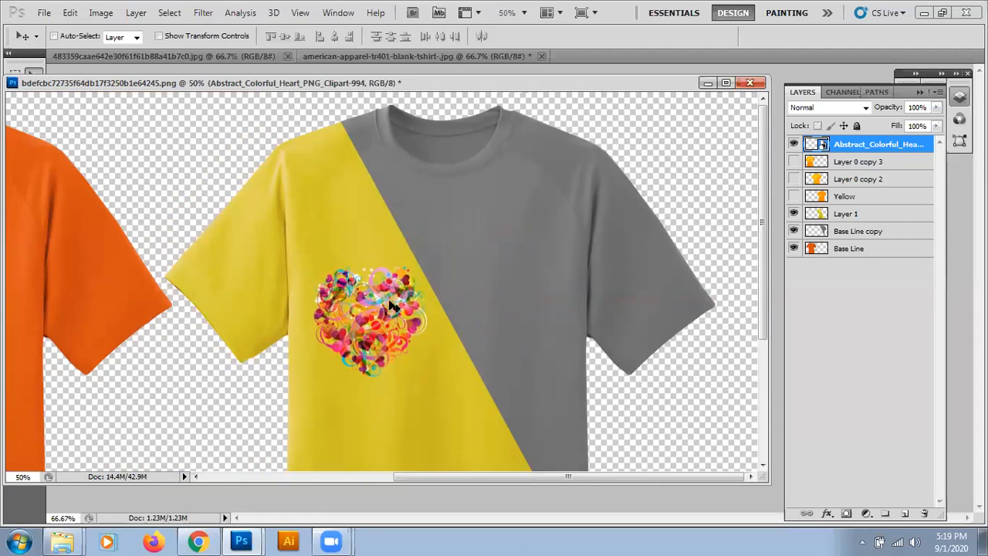
left_click_drag(380, 320, 448, 319)
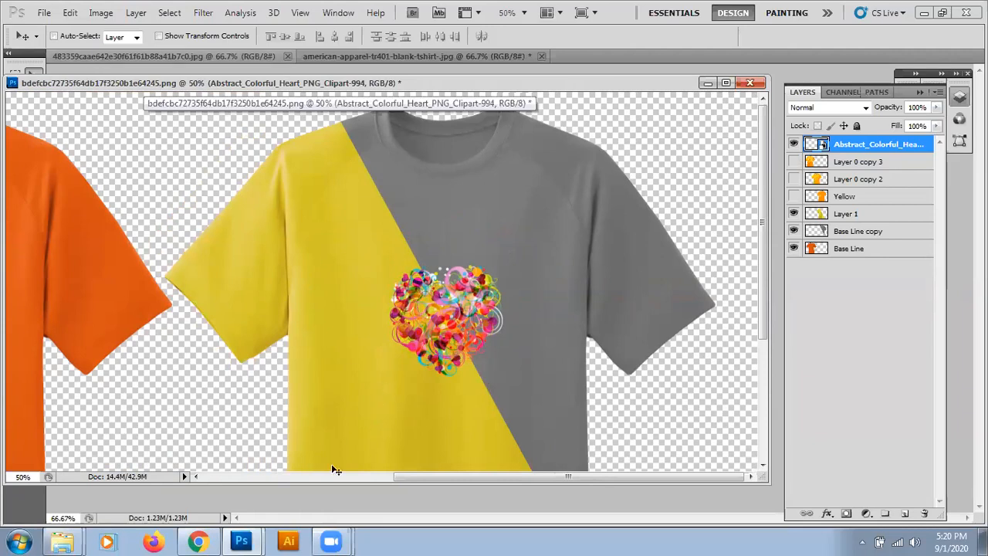
Place Scary_Shark_PNG_Clipart-449 from the Fish folder inside Fashion Designing onto the split t-shirt at 100% scale
mouse_move(62, 540)
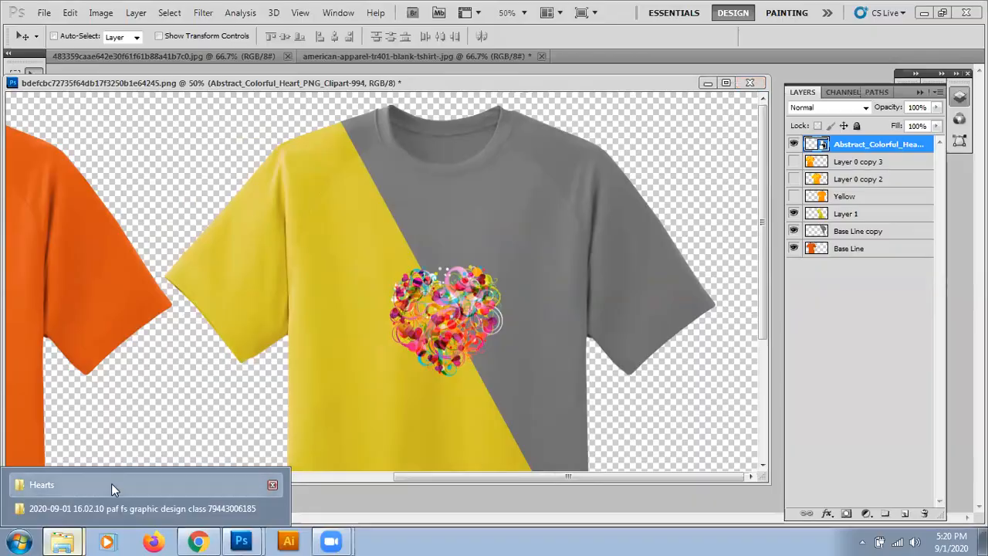
left_click(111, 483)
key("BackSpace")
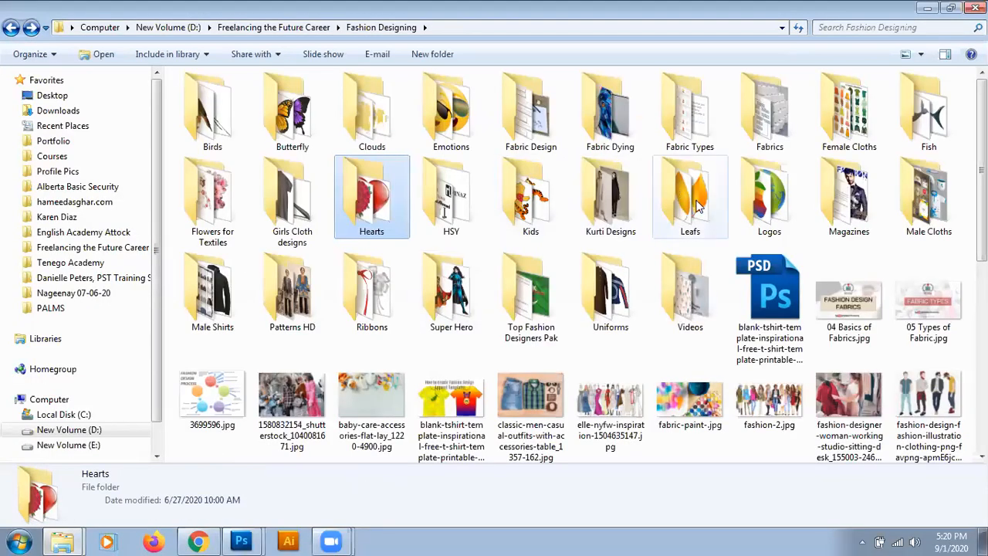
double_click(771, 203)
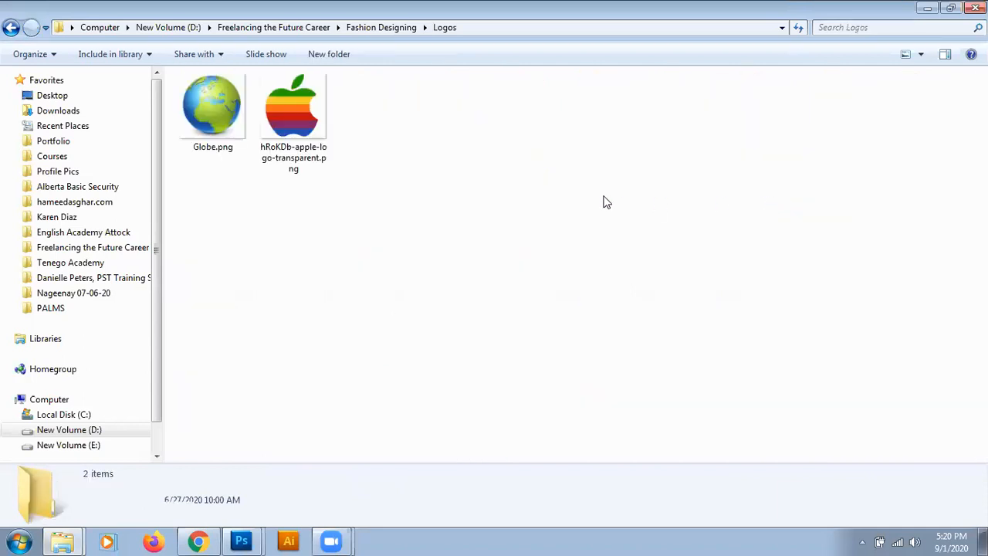
key("BackSpace")
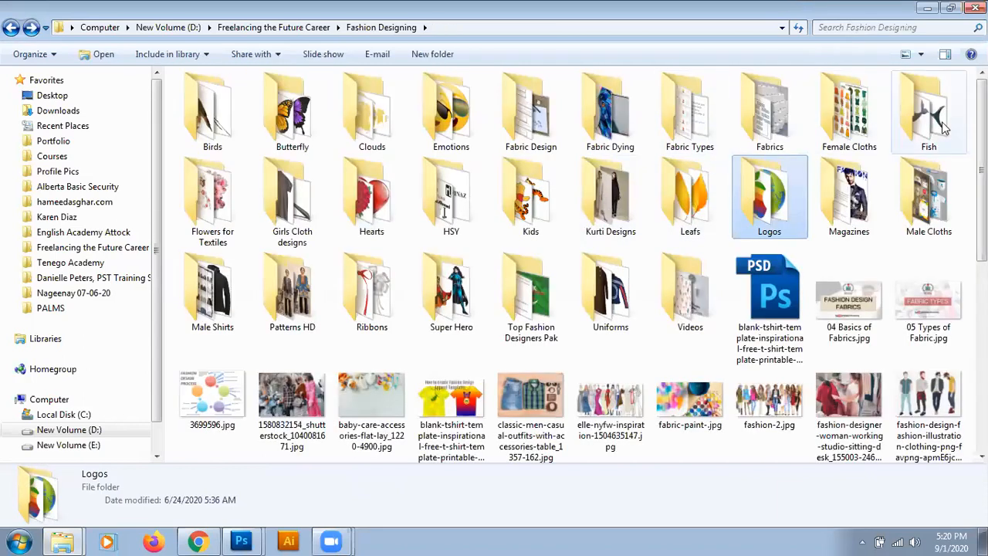
double_click(929, 116)
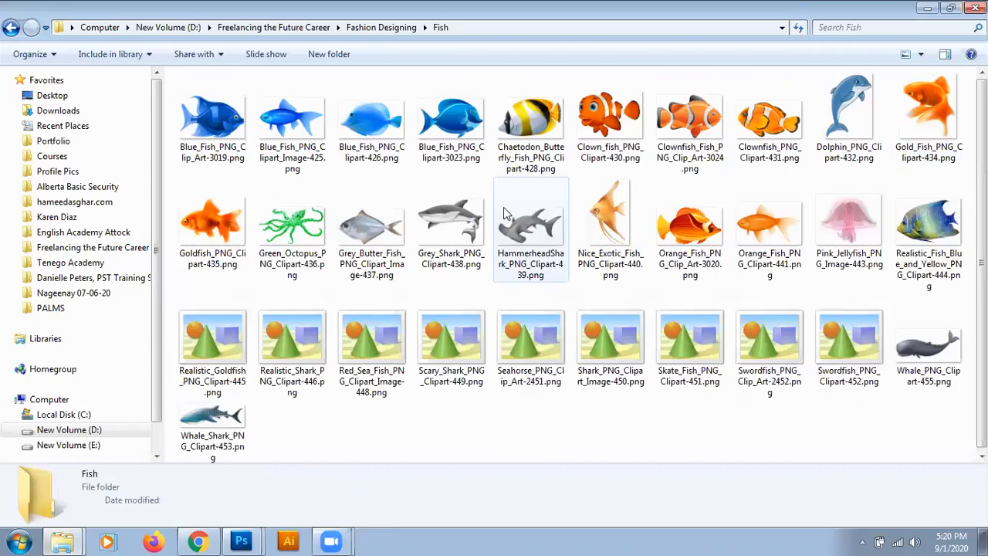
left_click_drag(453, 382, 472, 293)
key("alt+Tab")
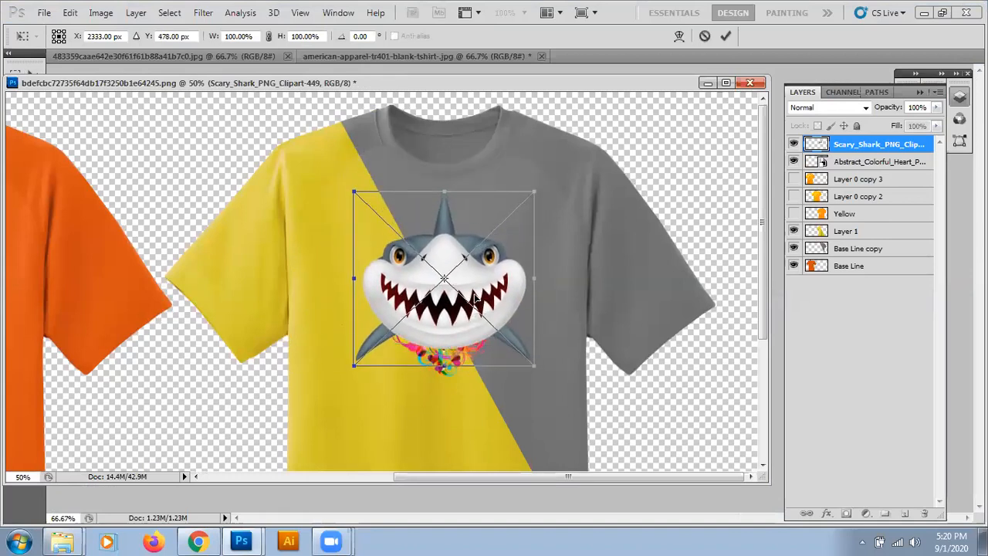
key("Return")
Hide the heart layer and move the shark slightly lower on the chest
left_click(794, 161)
left_click_drag(442, 312, 442, 336)
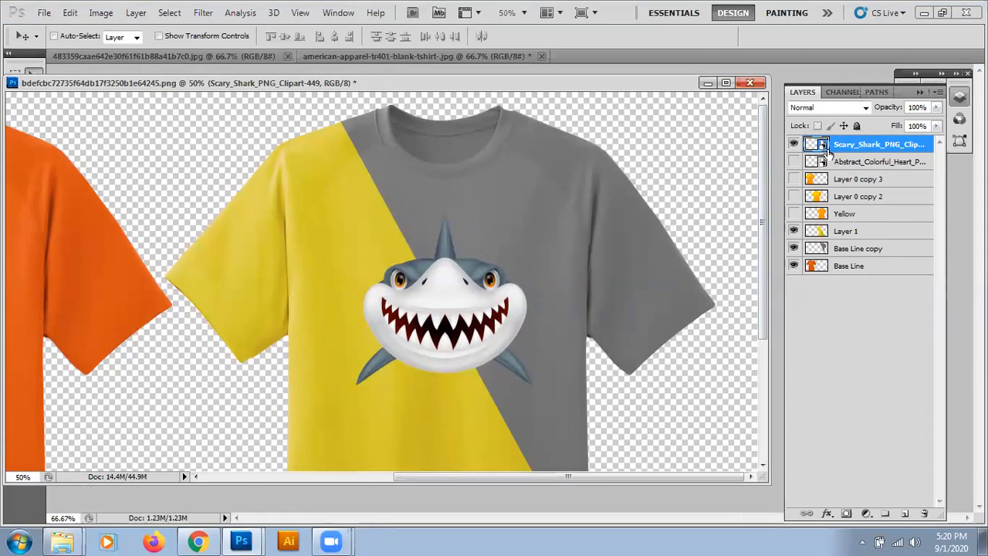
Set the blending mode of the shark layer to Multiply
left_click(829, 109)
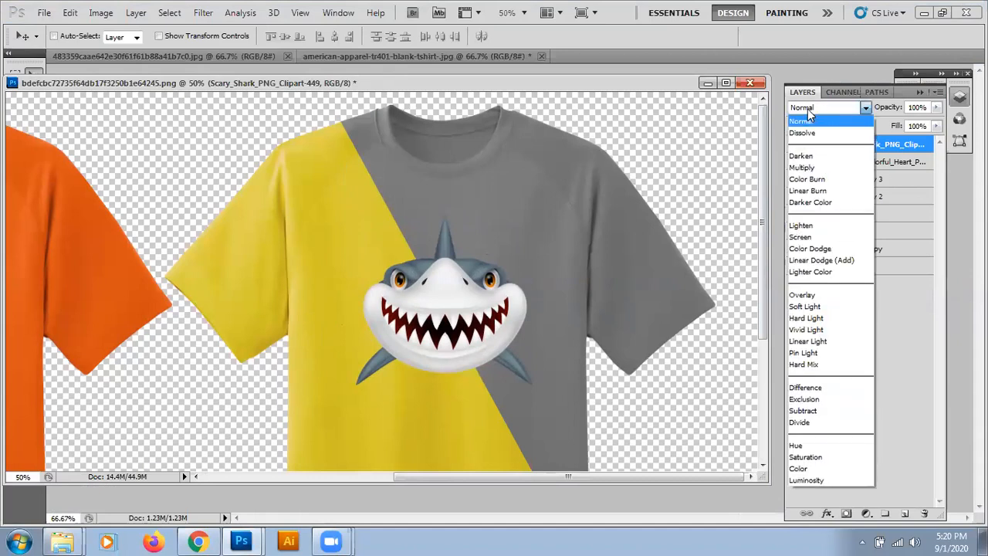
left_click(806, 109)
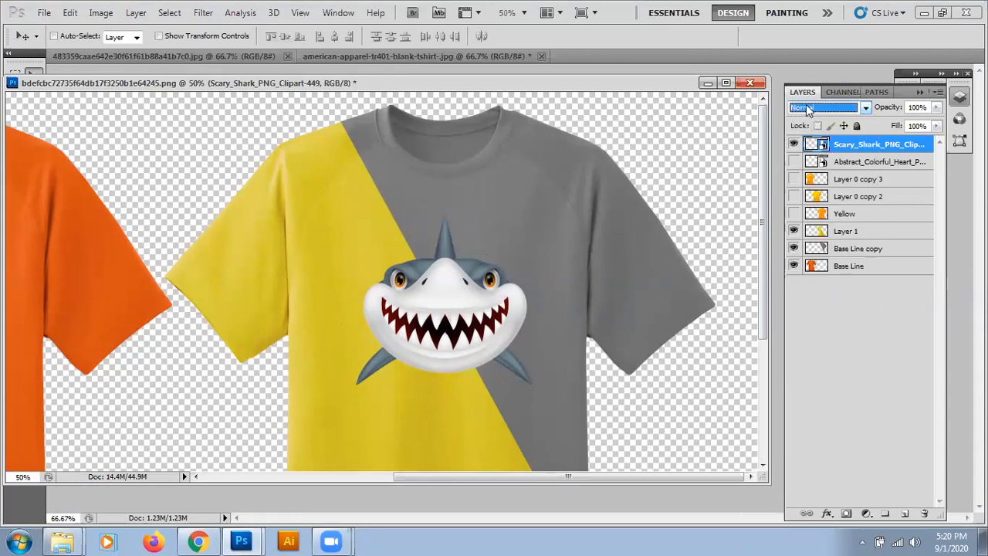
left_click(806, 104)
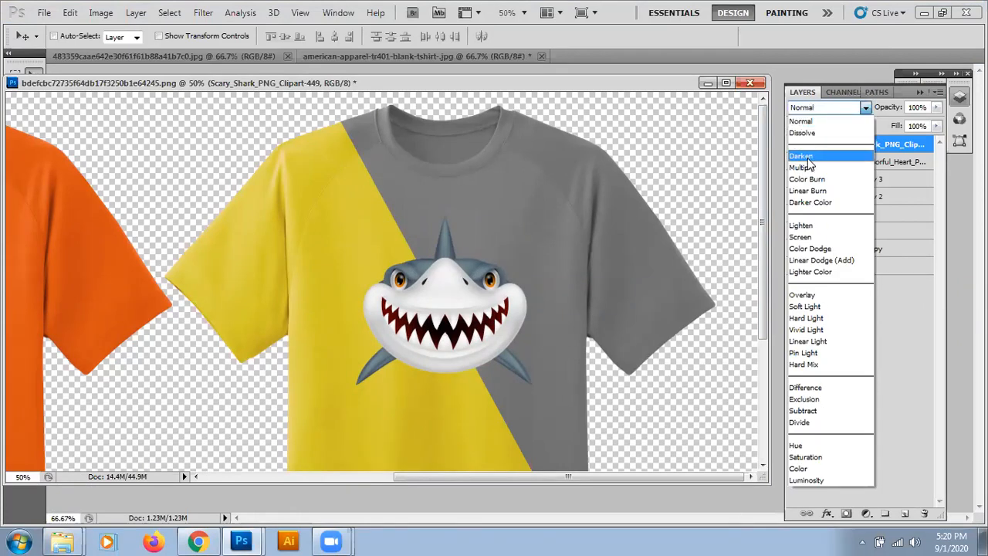
left_click(802, 168)
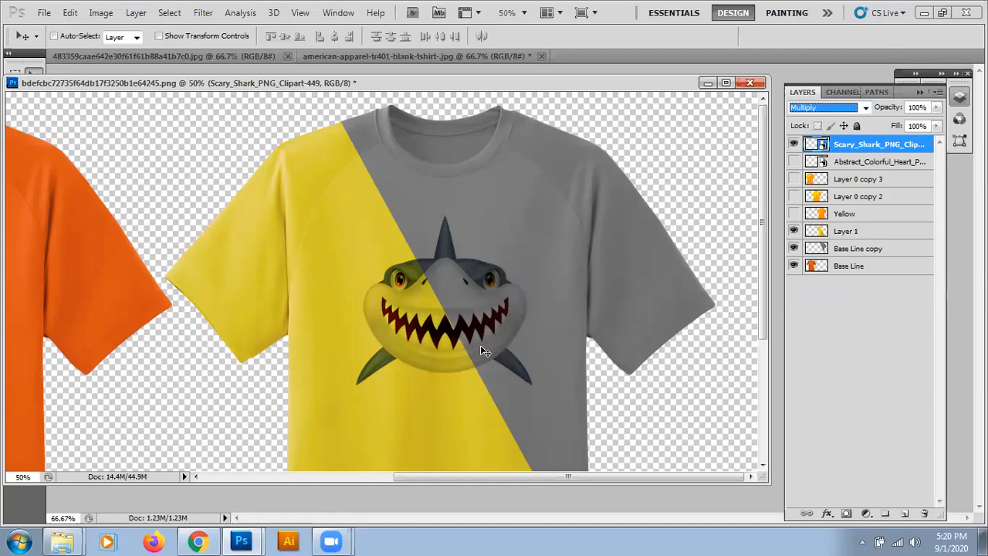
Show the shirt in full-screen mode and change the shark layer's blending mode to Darken
key("f")
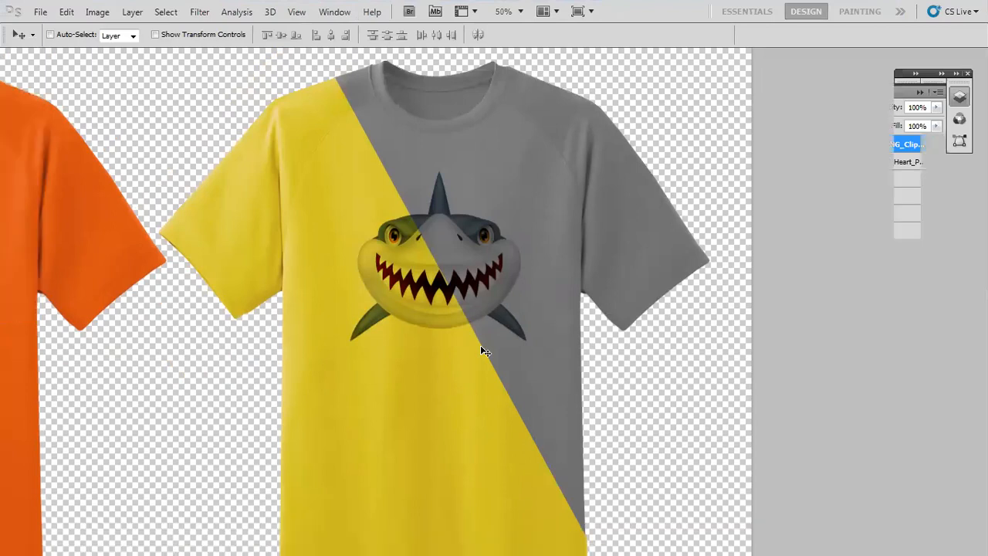
key("f")
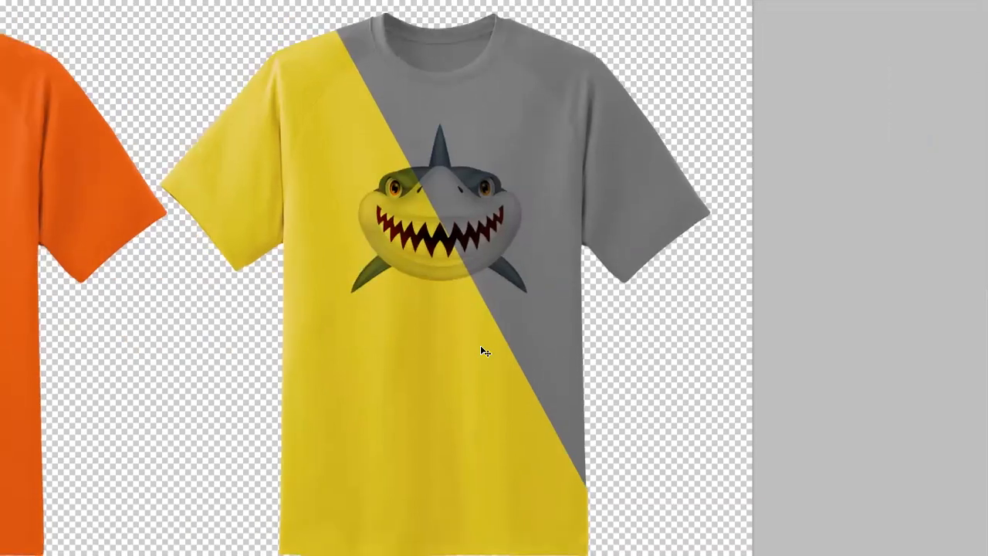
key("ctrl+plus")
left_click_drag(458, 198, 470, 299)
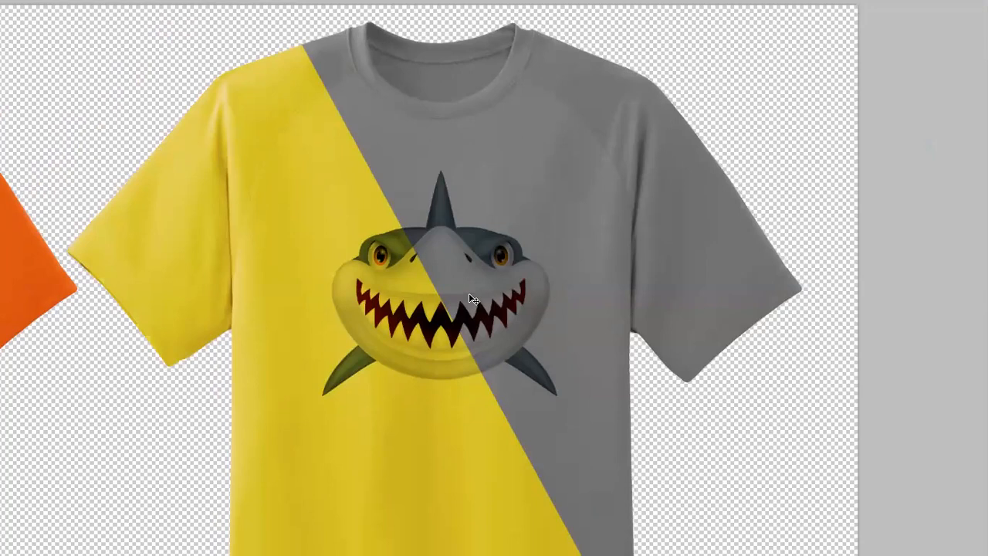
key("F7")
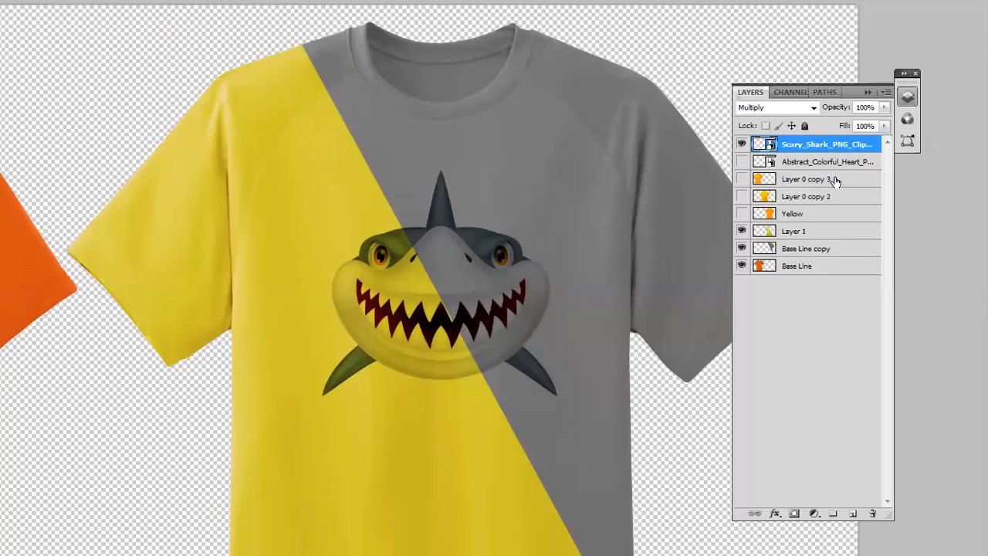
left_click(784, 108)
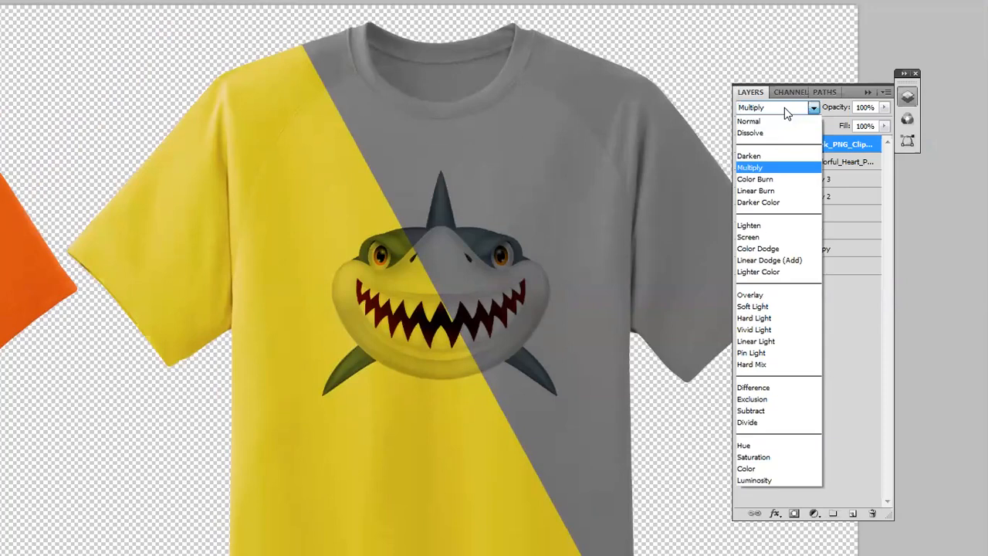
left_click(768, 150)
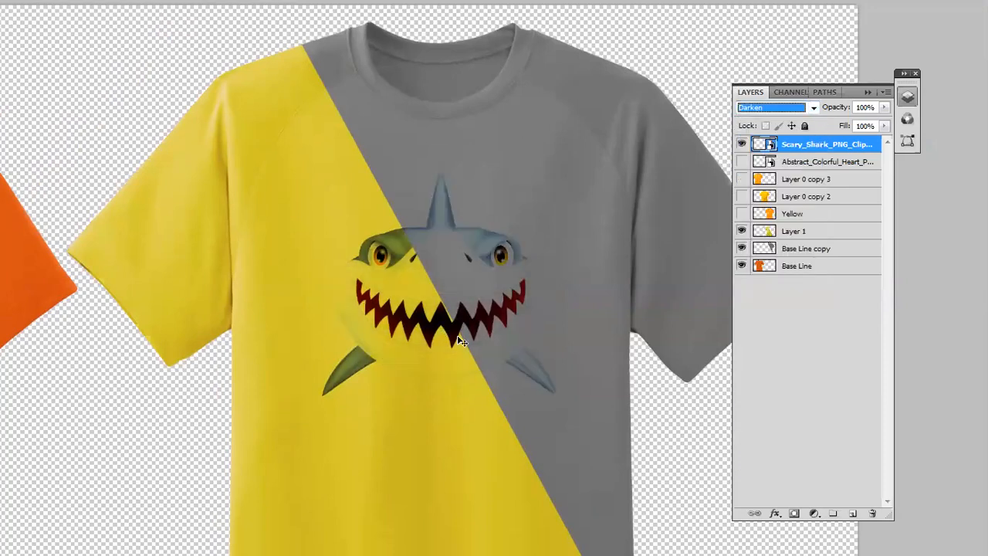
left_click(583, 464)
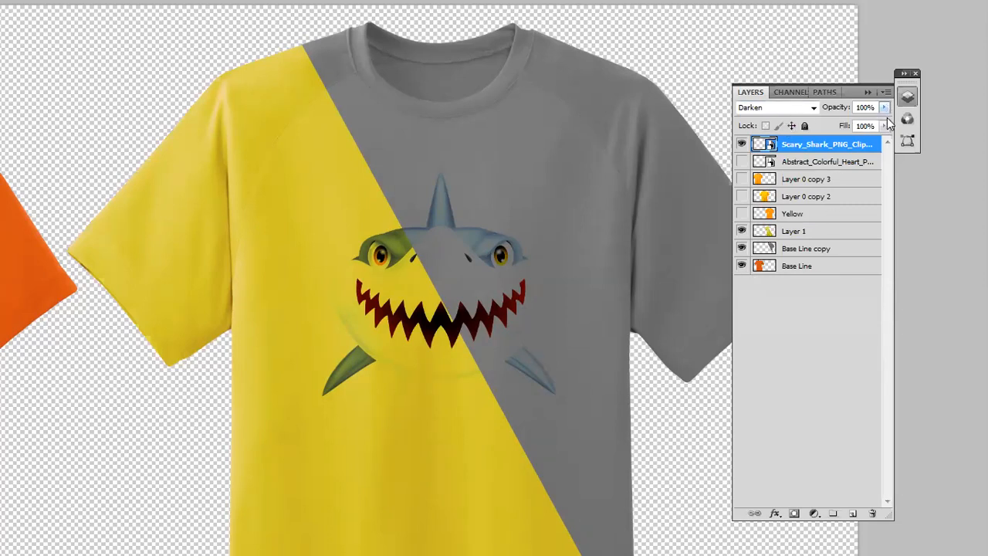
Lower the opacity of the shark layer to 61%
left_click(886, 128)
mouse_move(855, 143)
left_mouse_down()
mouse_move(836, 144)
mouse_move(923, 141)
mouse_move(856, 124)
left_mouse_up()
left_click(886, 108)
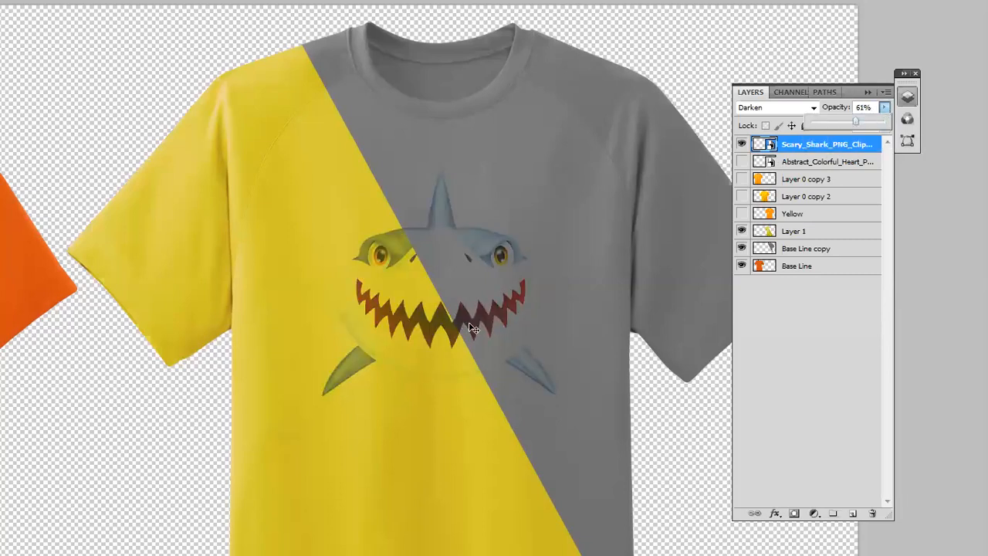
Restore the shark layer's opacity to 100% and set its blending mode to Multiply
left_click_drag(855, 122, 924, 117)
left_click(787, 108)
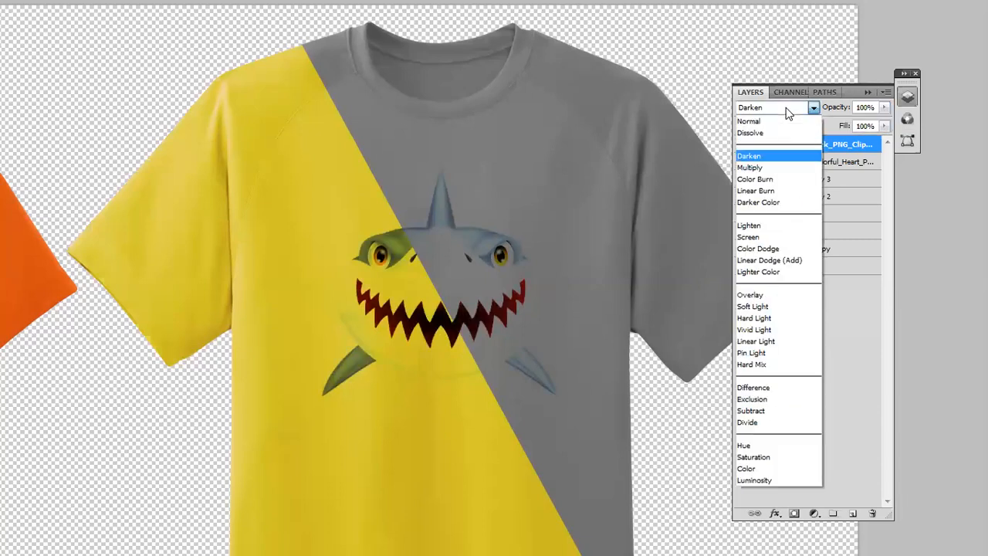
left_click(752, 167)
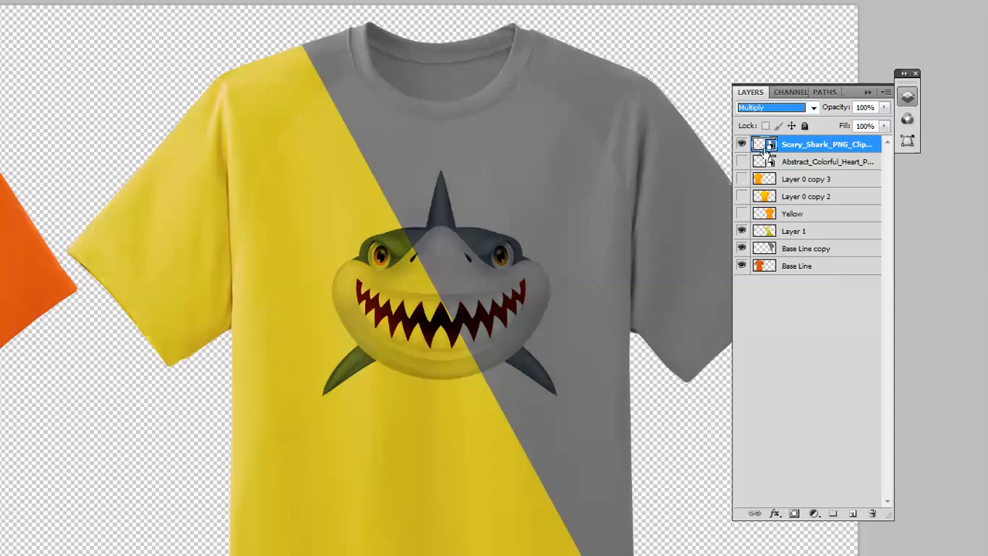
Try the Color Burn blending mode on the shark layer
left_click(768, 109)
left_click(768, 108)
left_click(768, 108)
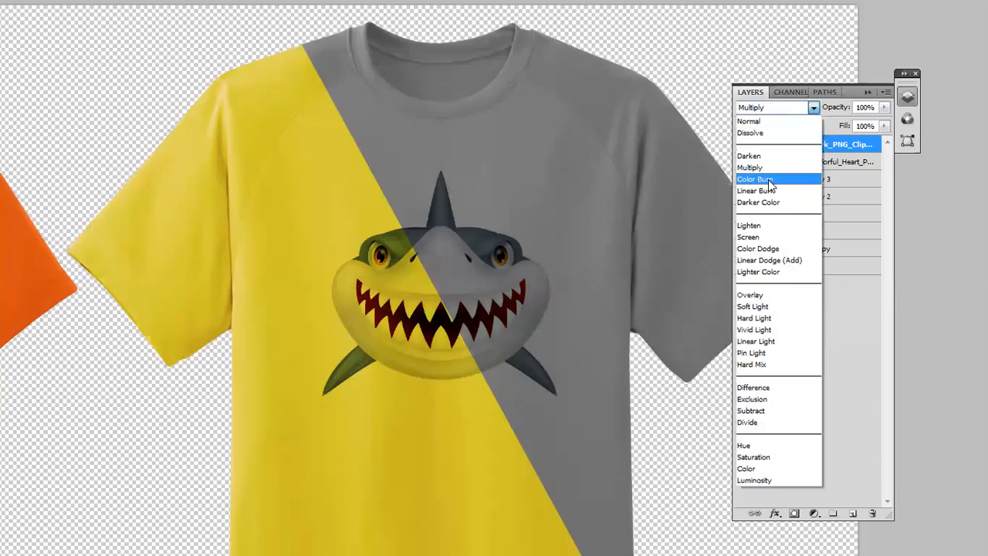
left_click(767, 181)
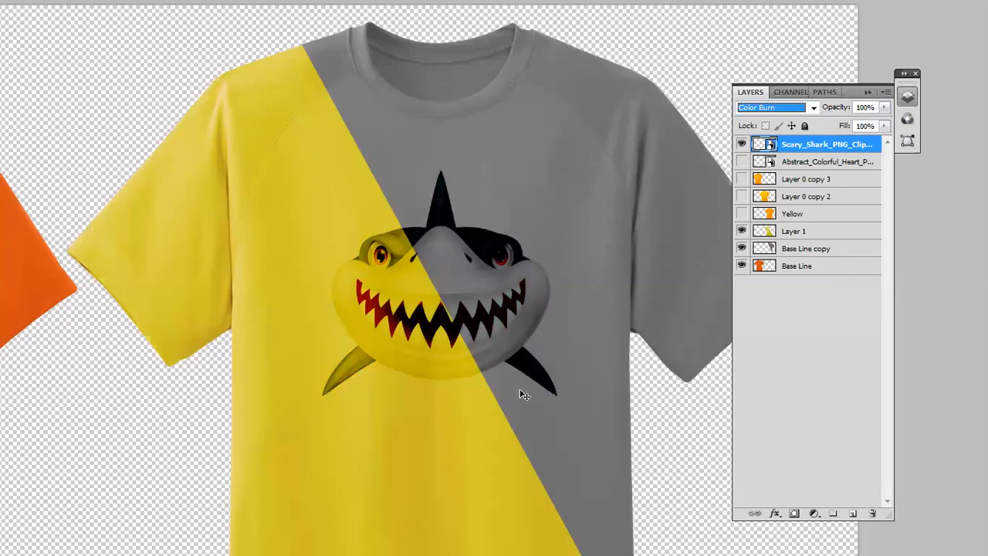
Try the Linear Burn and Darker Color blending modes on the shark layer
left_click(773, 109)
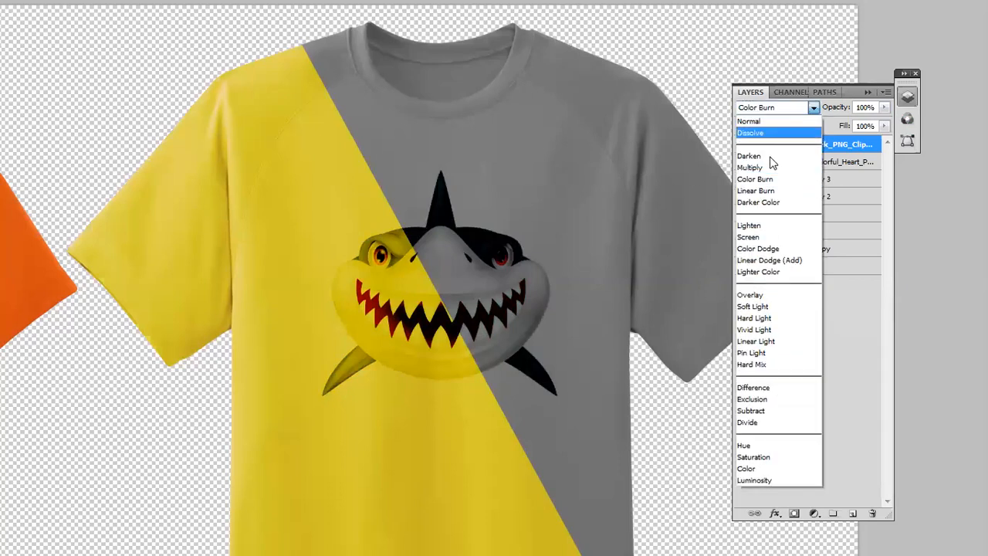
left_click(765, 192)
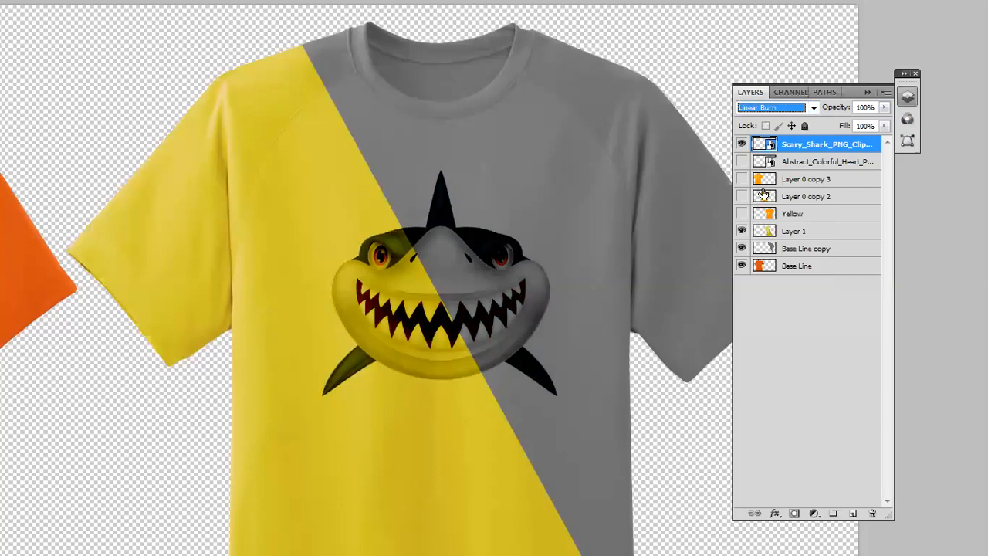
left_click(764, 111)
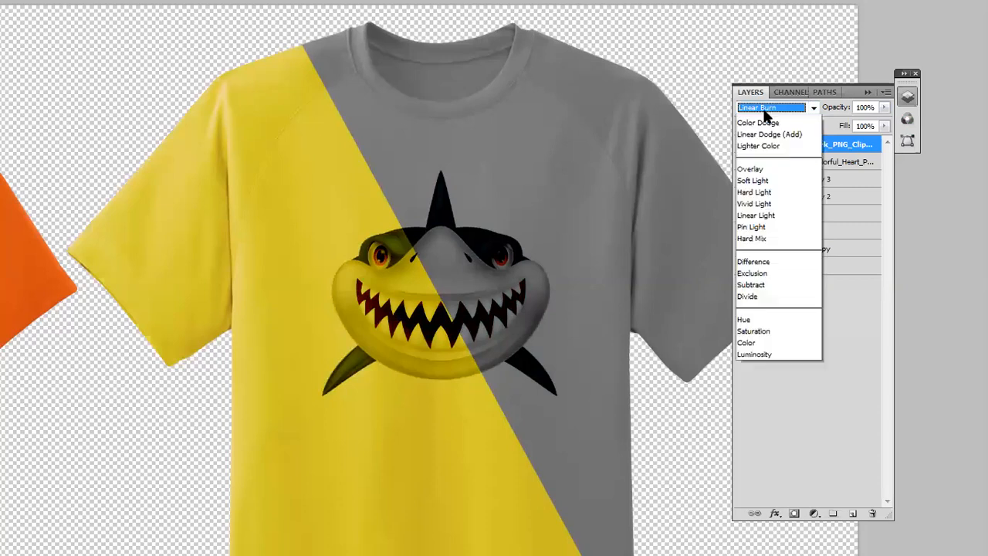
left_click(764, 204)
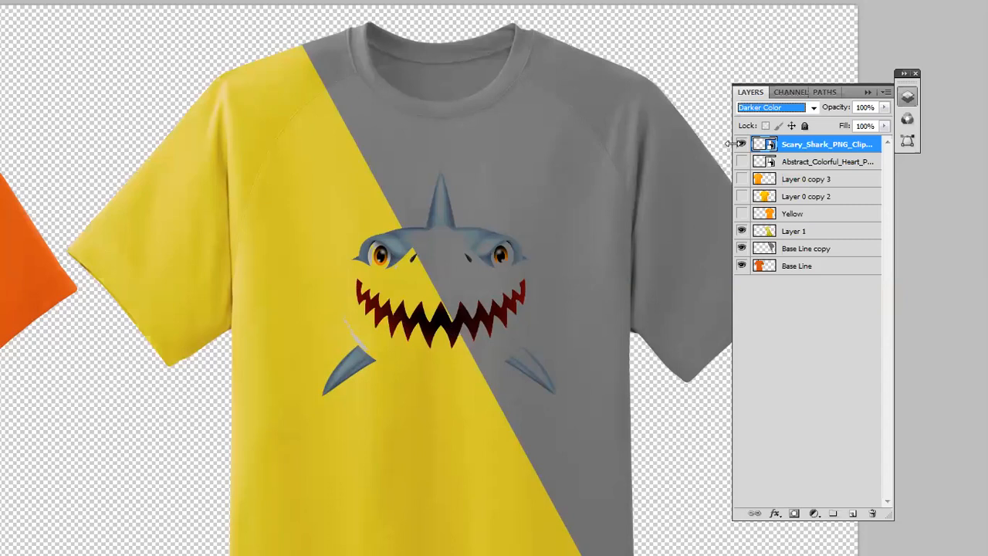
Try the Lighten and Screen blending modes on the shark layer
left_click(772, 109)
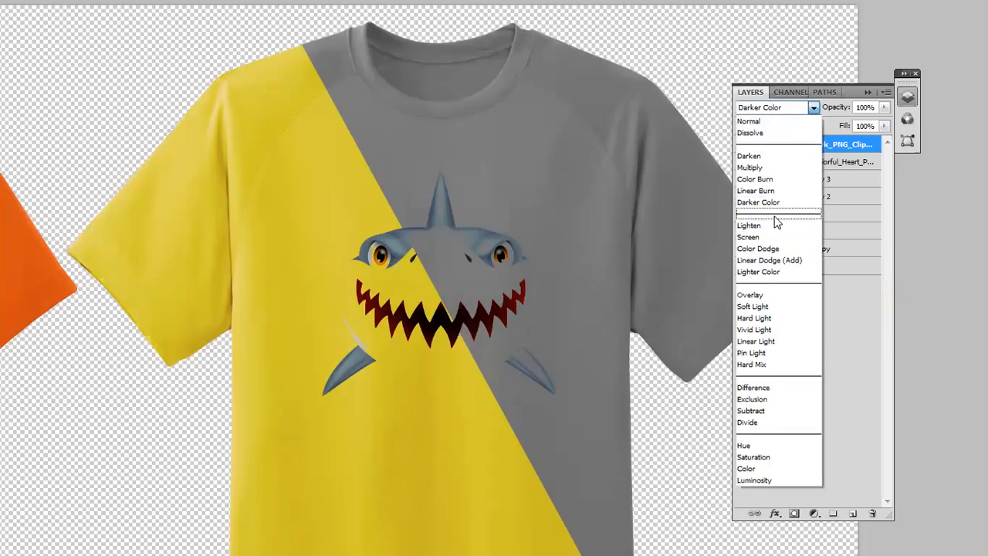
left_click(772, 225)
left_click(778, 113)
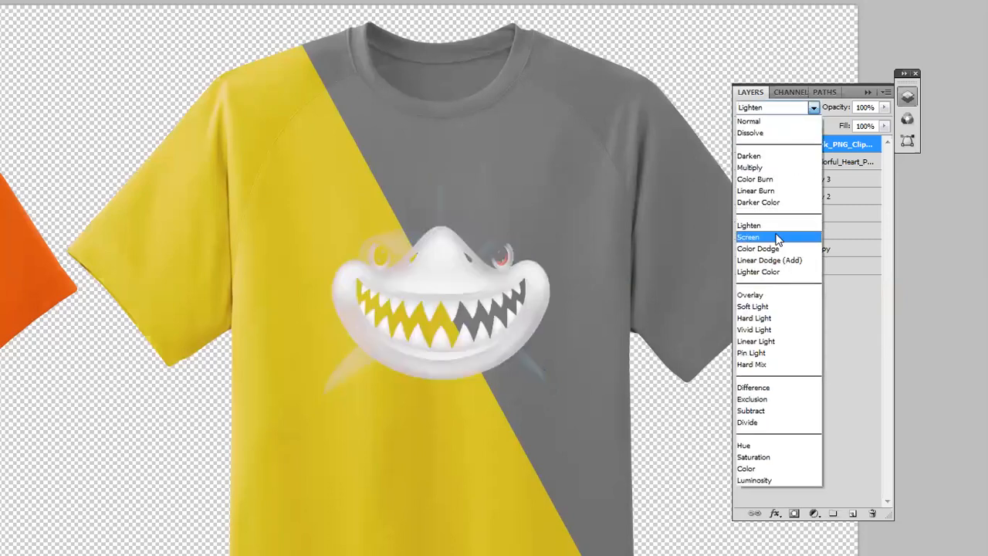
left_click(772, 237)
Try the Color Dodge and Lighter Color blending modes on the shark layer
left_click(772, 108)
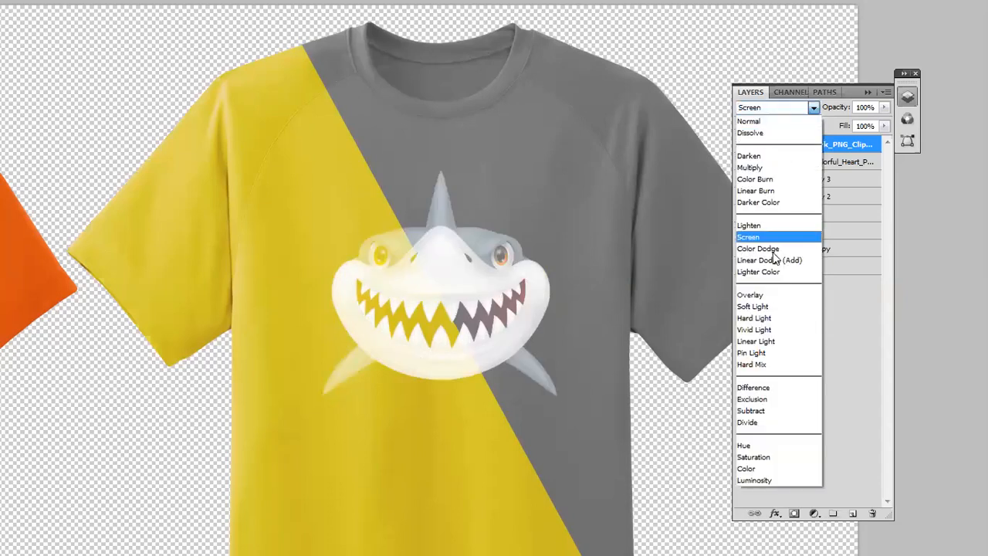
left_click(774, 248)
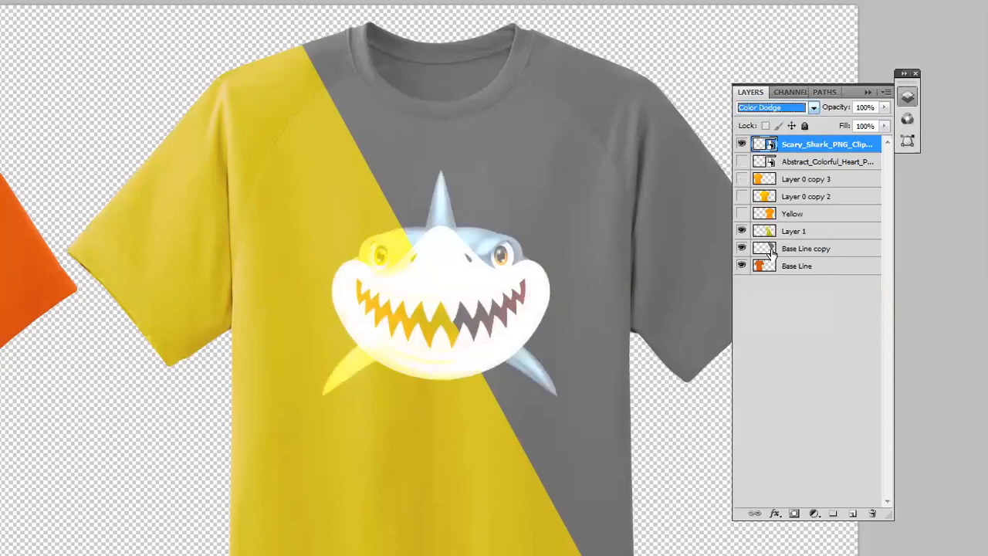
left_click(771, 111)
left_click(772, 272)
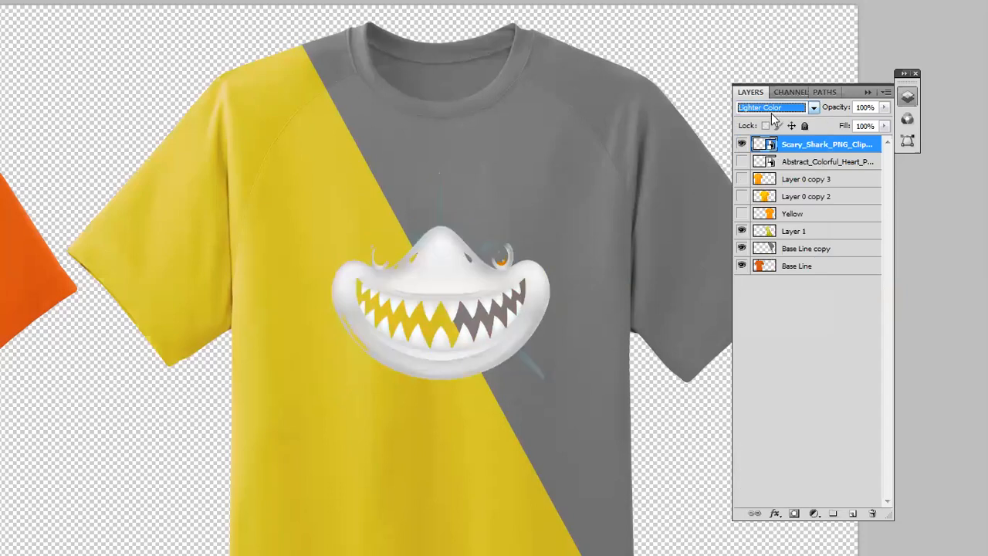
Try the Overlay and Soft Light blending modes on the shark layer
left_click(771, 109)
left_click(768, 295)
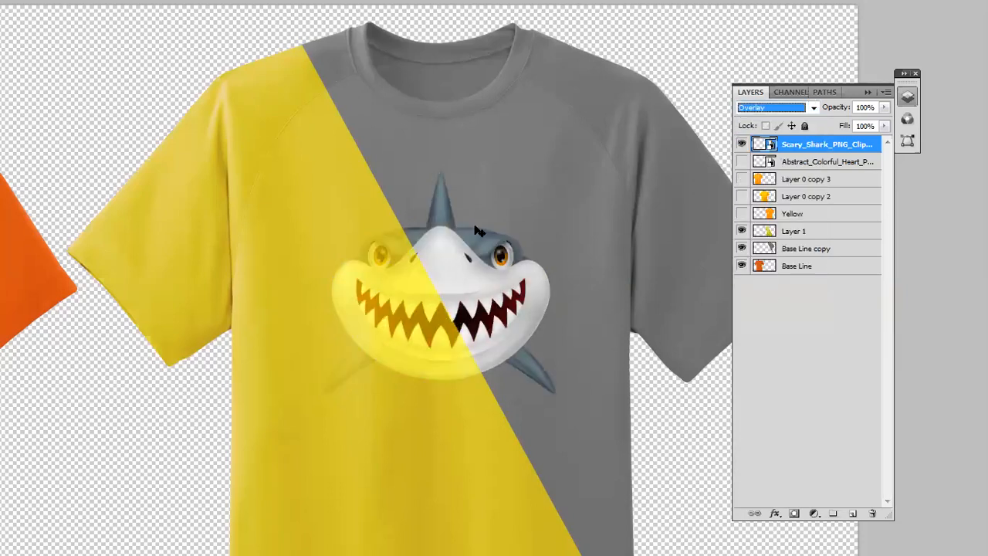
left_click(770, 108)
left_click(767, 305)
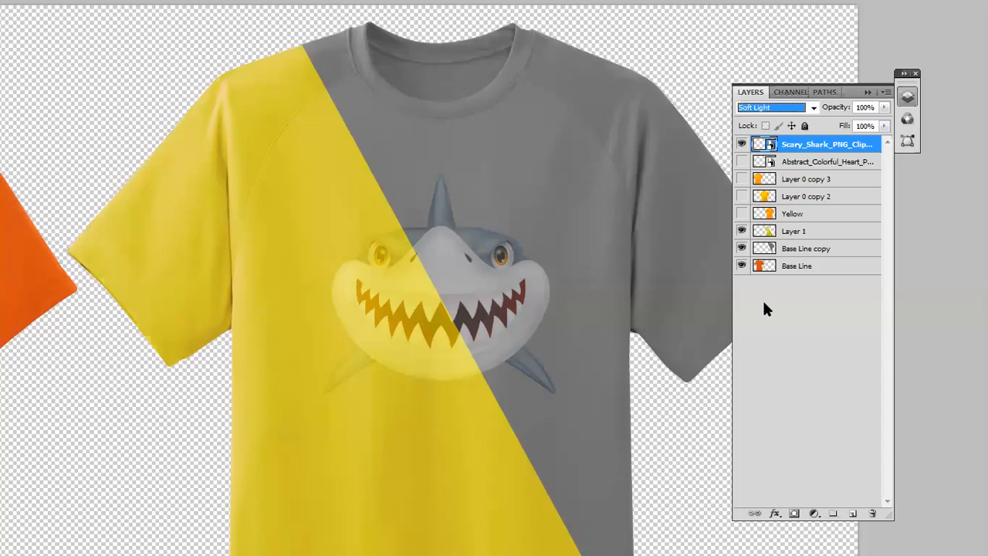
Set the blending mode of the shark layer to Luminosity
left_click(763, 106)
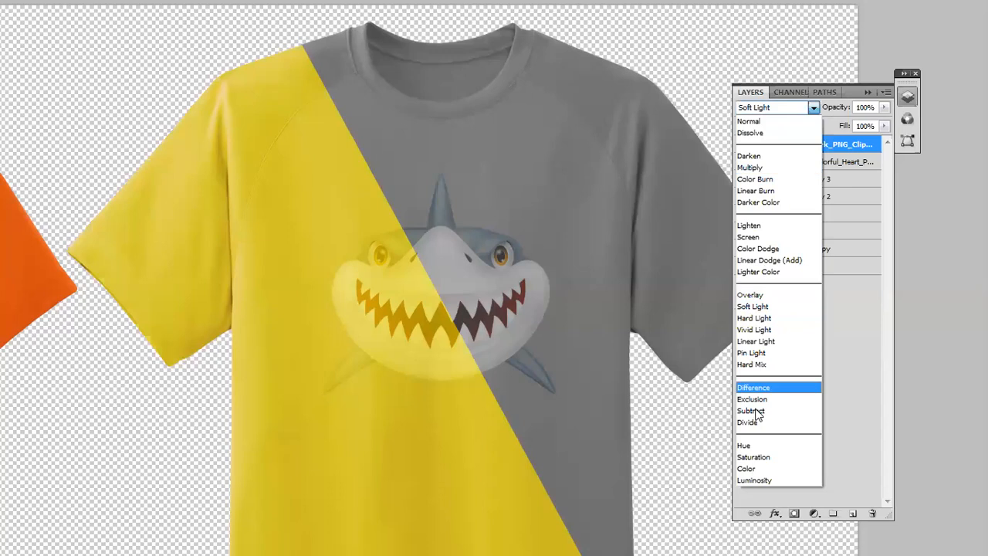
left_click(748, 479)
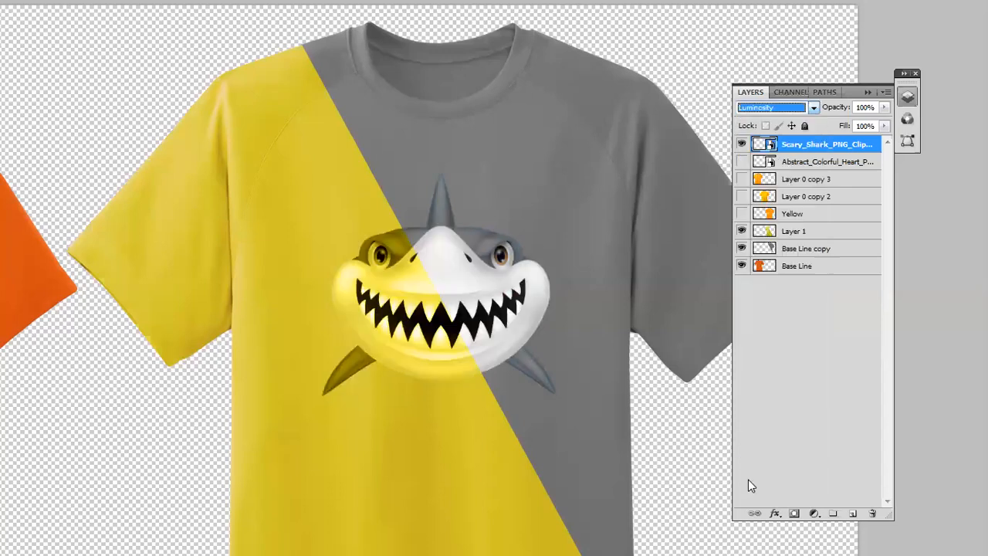
left_click(406, 304)
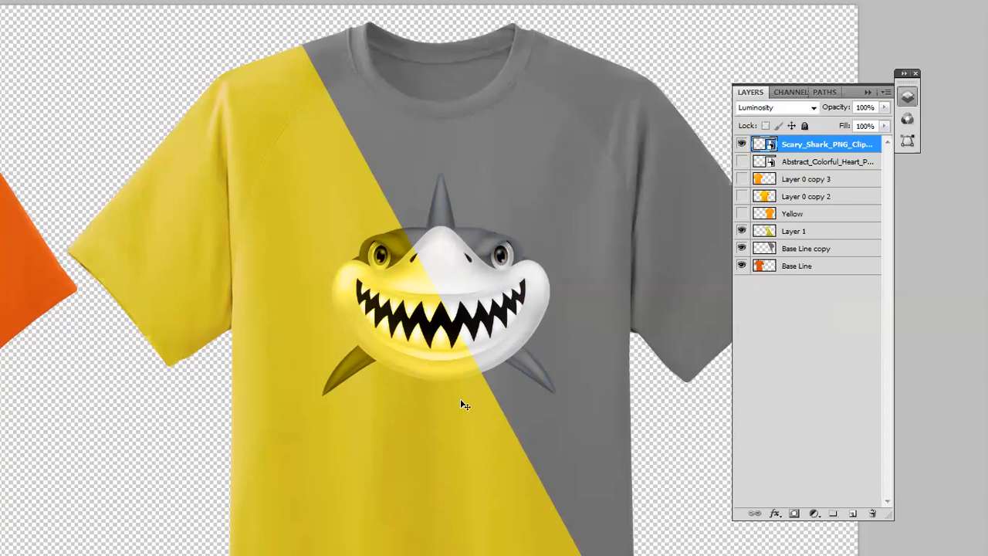
Switch to Windows Explorer and open the Kids clipart folder inside Fashion Designing
key("alt+Tab")
key("alt+Tab")
key("alt+Tab")
key("alt+Tab")
key("alt+Tab")
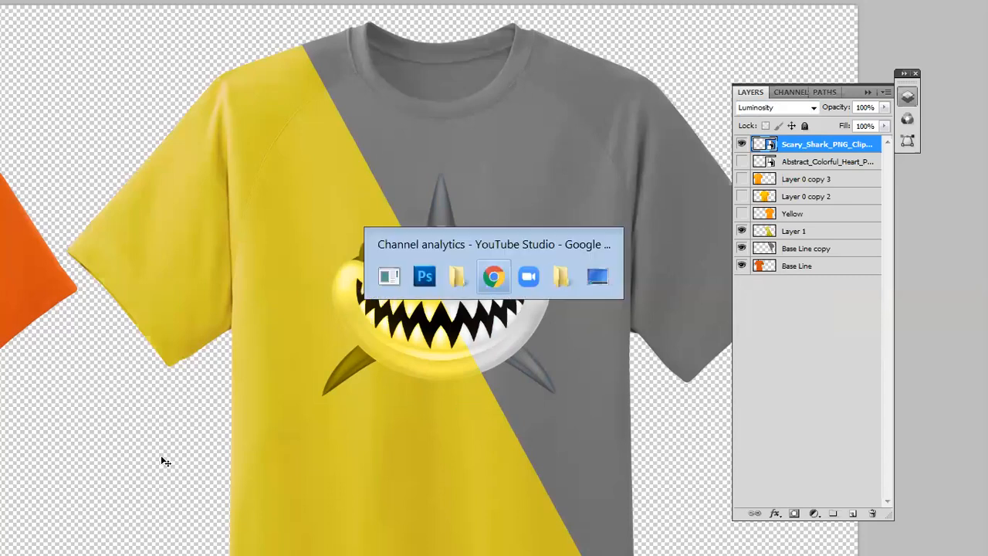
key("alt+Tab")
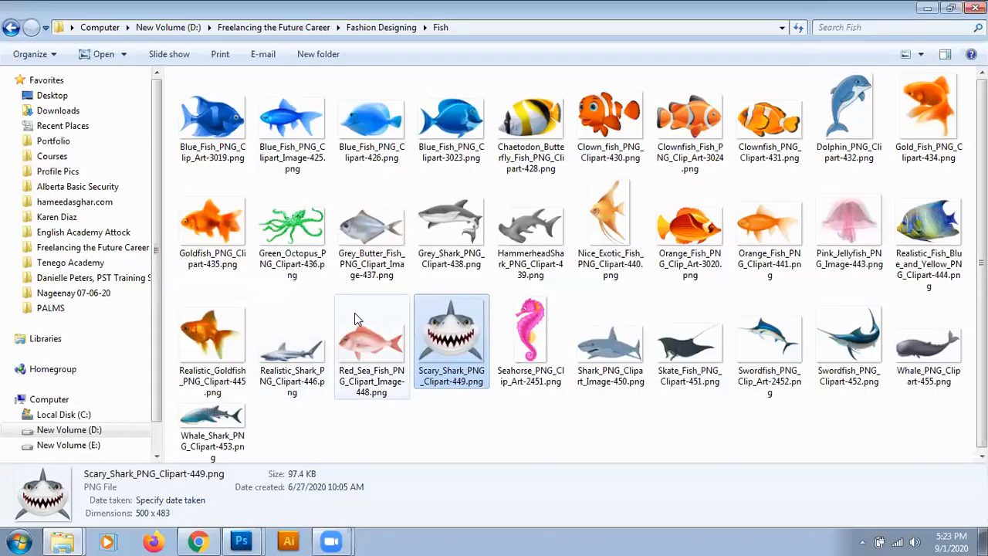
left_click(690, 417)
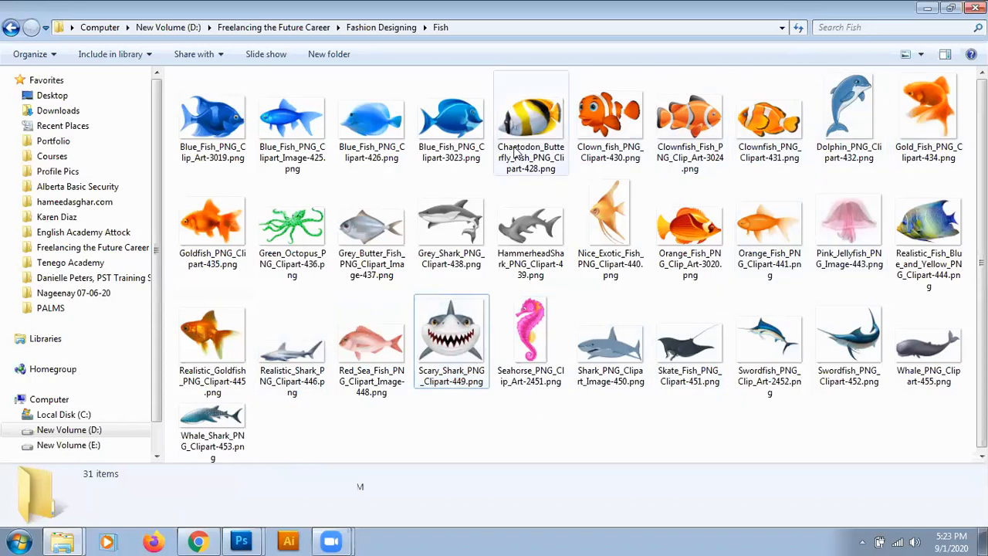
left_click(356, 28)
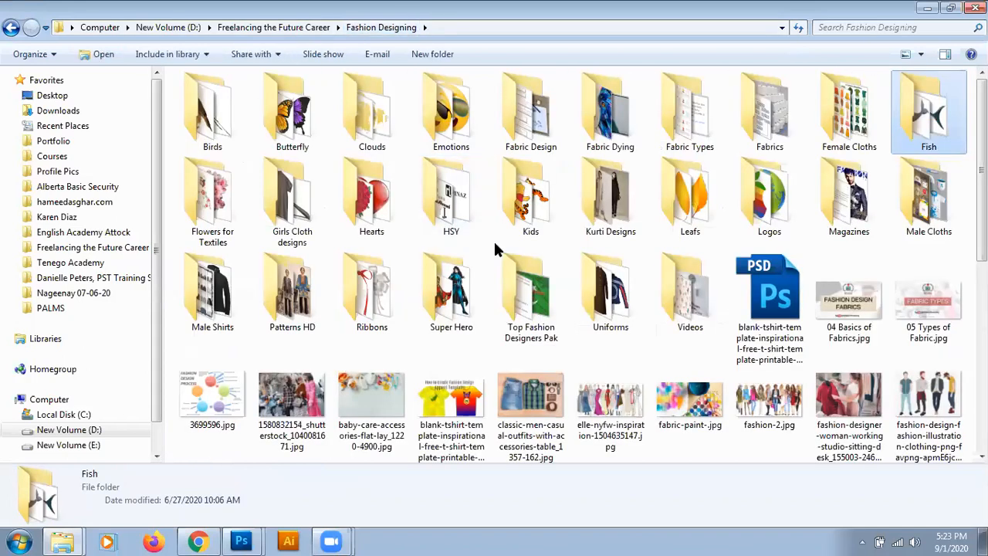
double_click(530, 199)
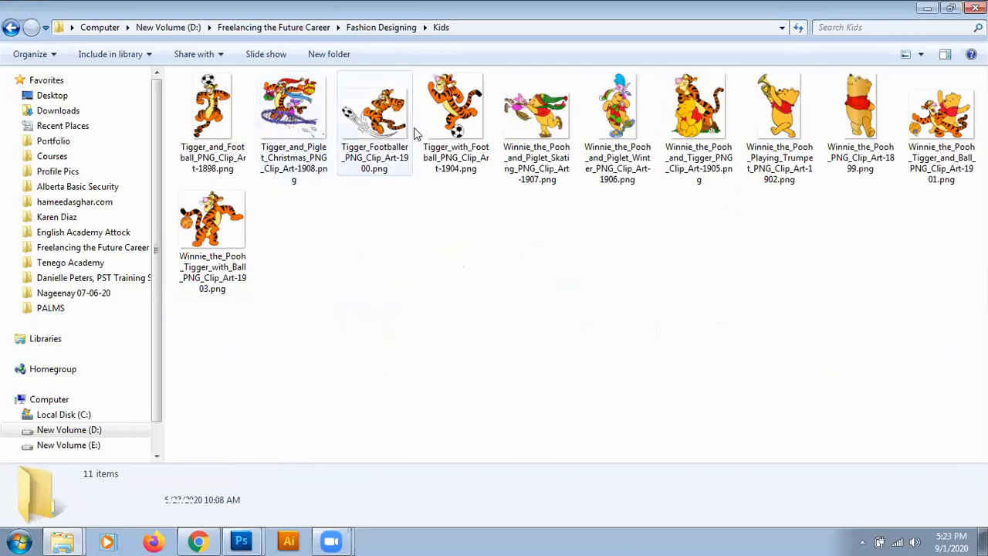
Place Tigger_with_Football_PNG_Clip_Art-1904.png from the Kids folder on the chest of the split t-shirt in Photoshop
left_click_drag(452, 124, 463, 234)
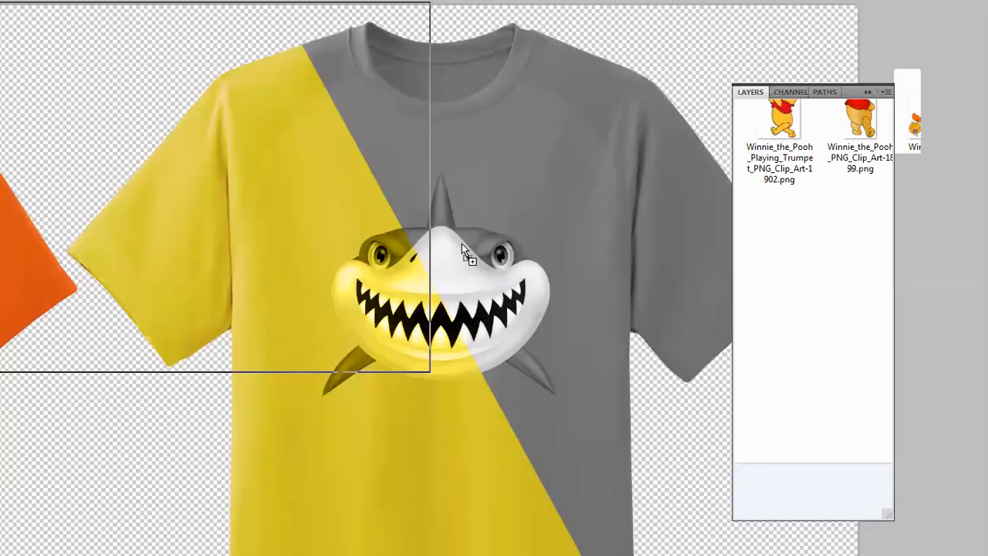
left_click_drag(462, 243, 424, 343)
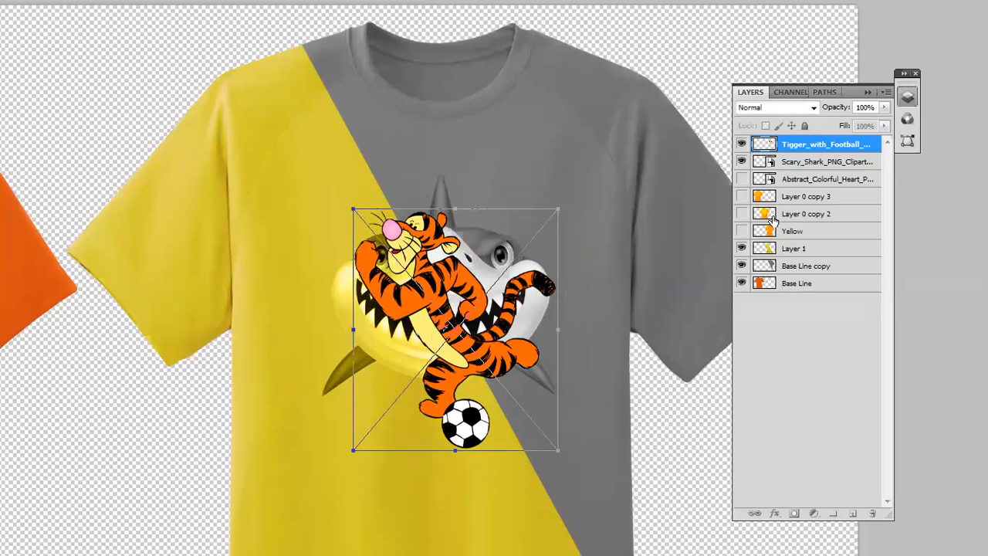
key("Return")
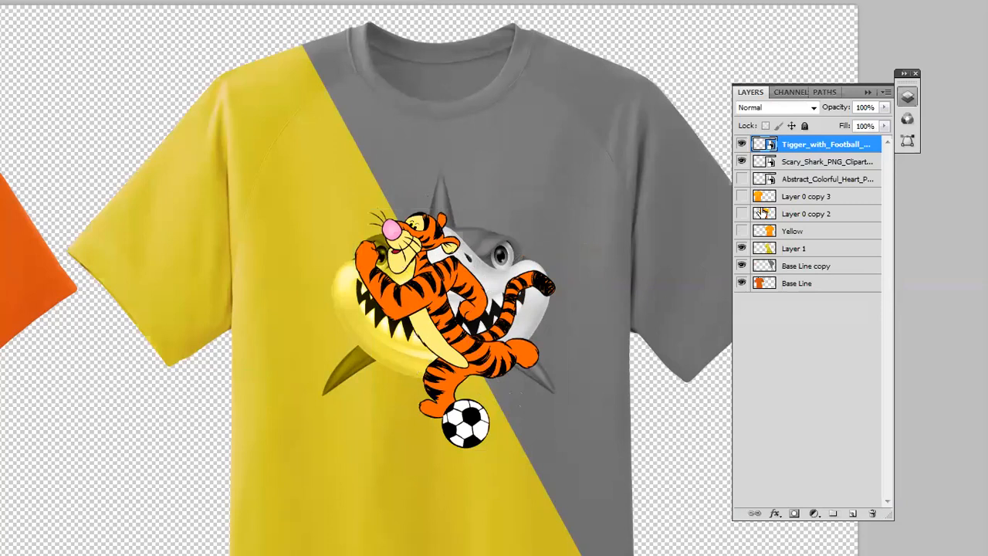
Hide the shark layer and move the Tigger clipart slightly higher on the chest
left_click(741, 161)
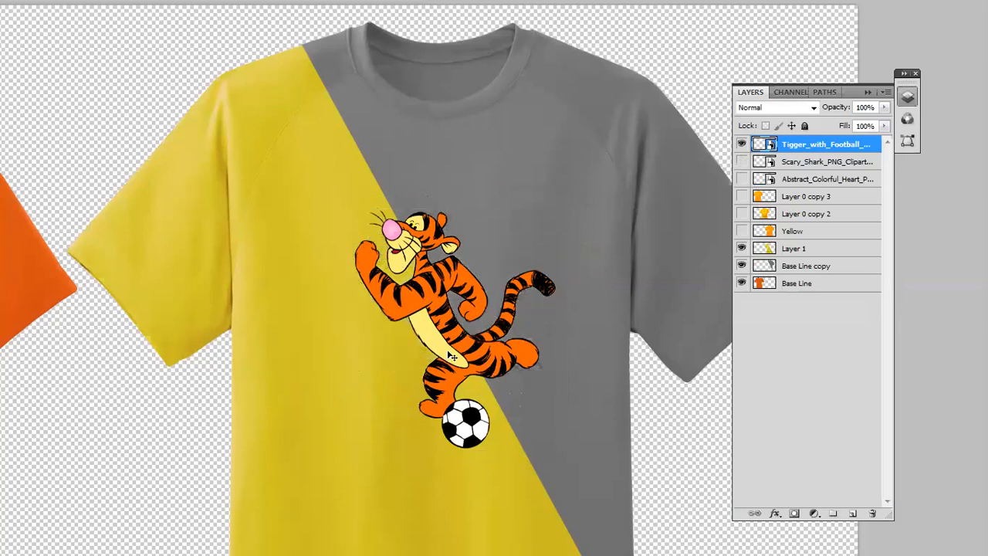
left_click_drag(450, 344, 446, 321)
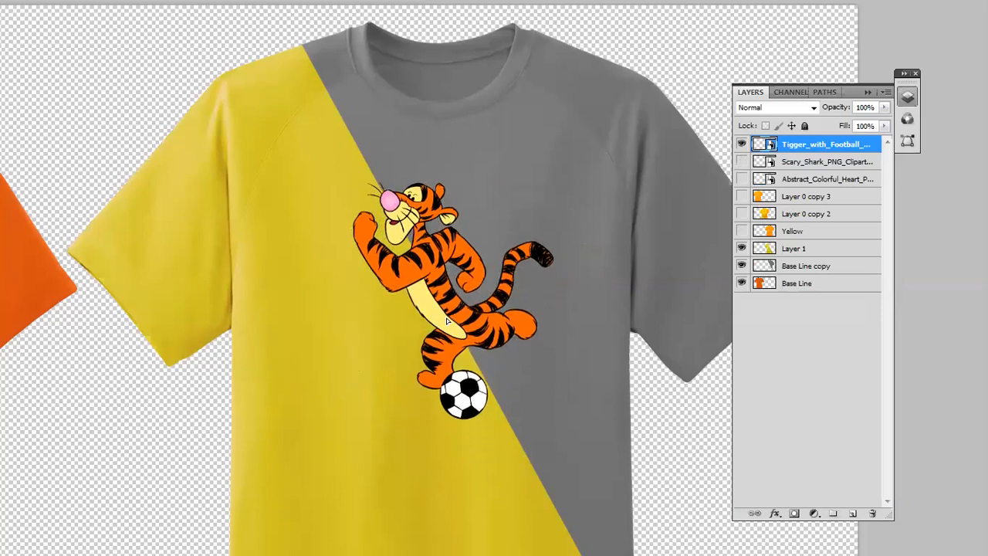
Try the Multiply and Color Burn blending modes on the Tigger layer
left_click(779, 109)
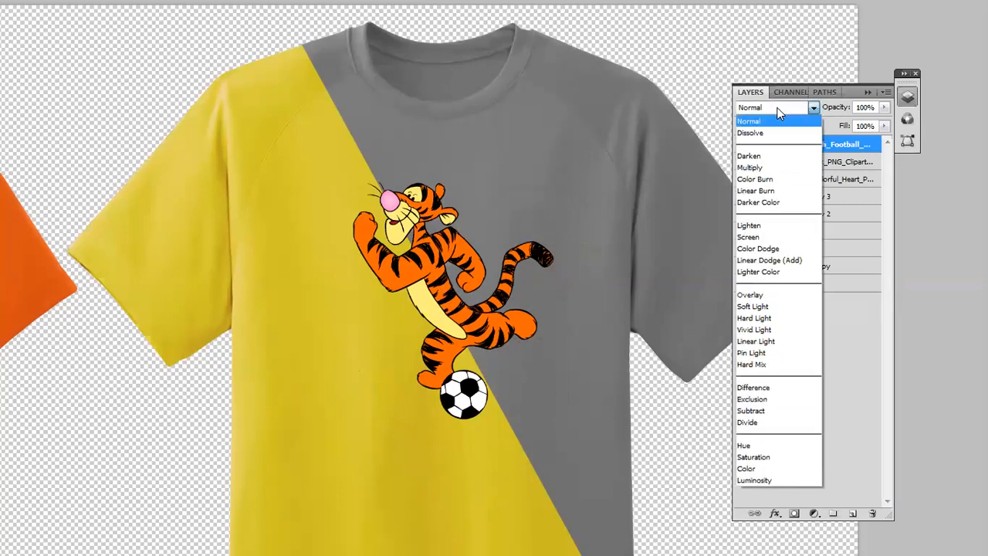
left_click(771, 167)
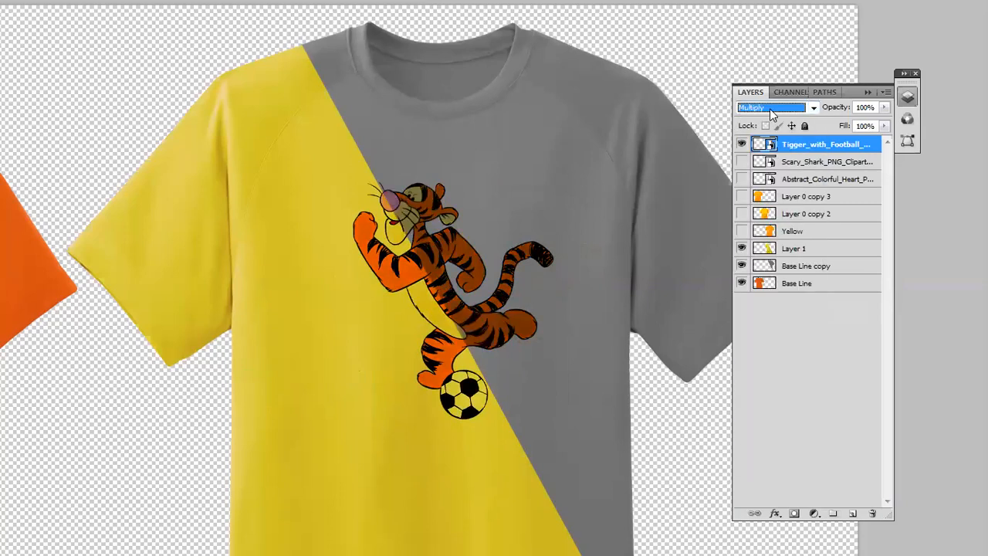
left_click(770, 108)
left_click(763, 178)
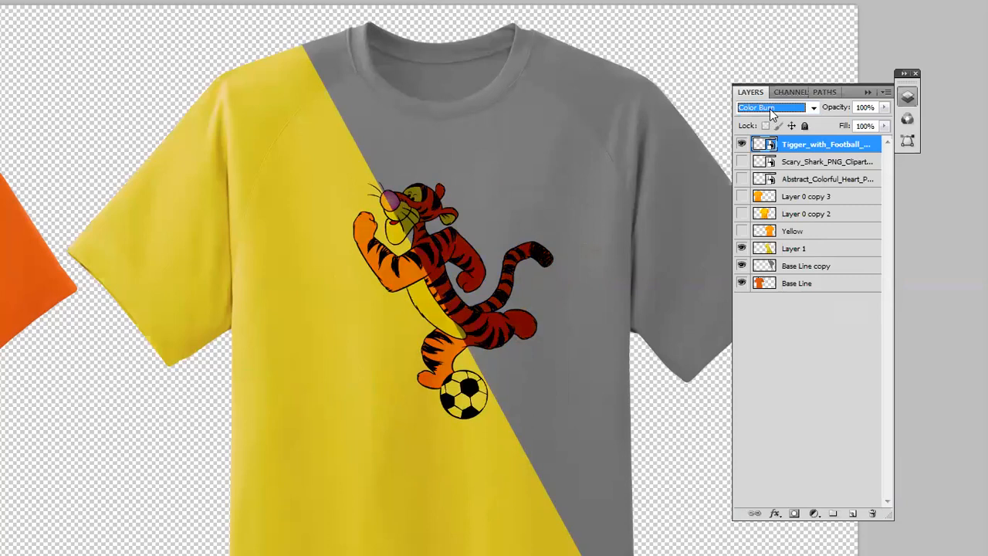
Preview Overlay on the Tigger layer and set its blending mode to Luminosity
left_click(769, 109)
left_click(764, 290)
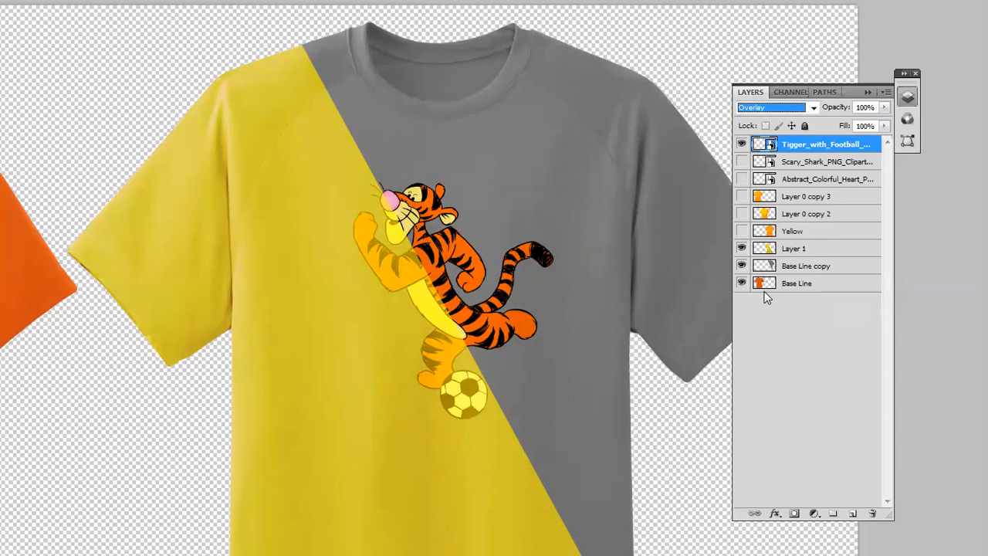
left_click(786, 109)
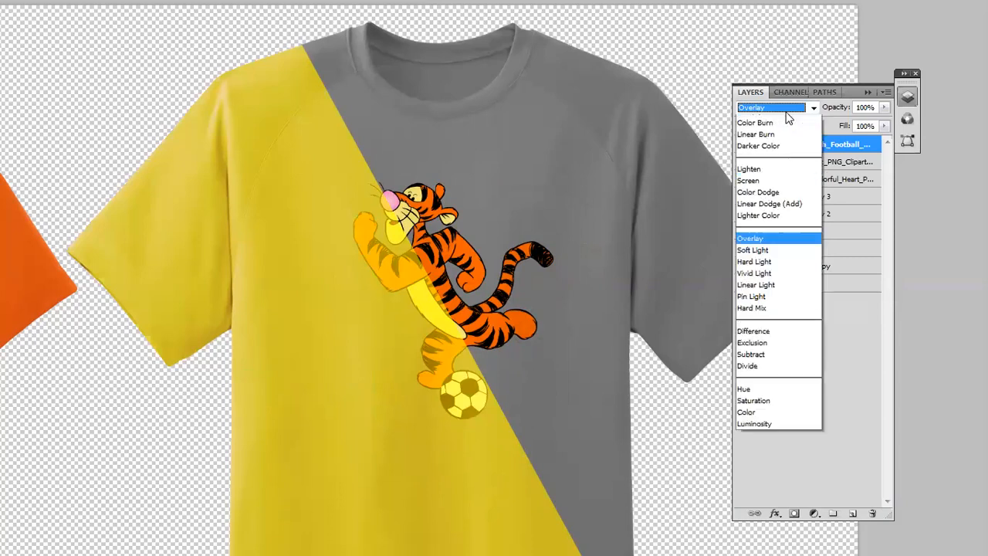
left_click(761, 482)
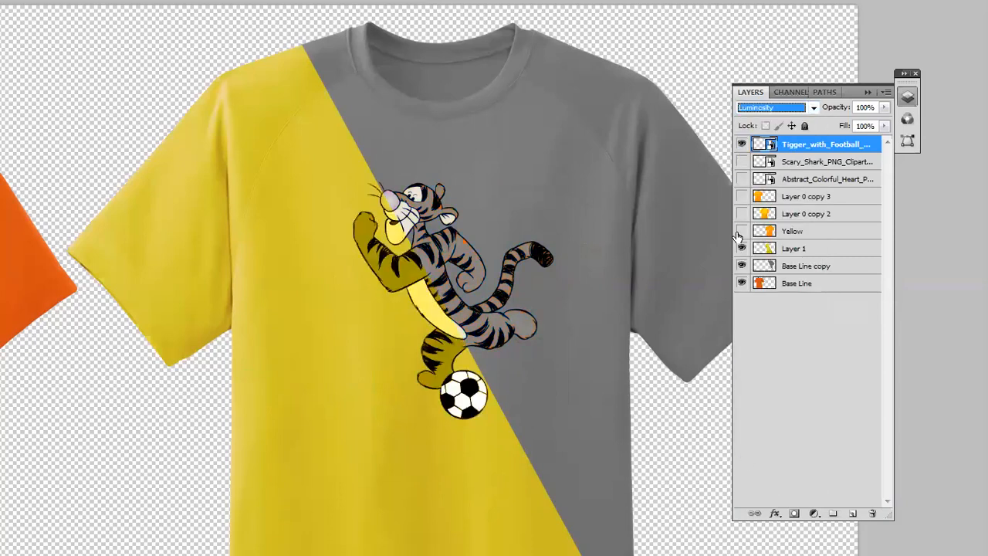
Move the Tigger clipart onto the yellow half of the shirt and duplicate its layer
left_click_drag(450, 332, 345, 355)
left_click_drag(824, 145, 852, 513)
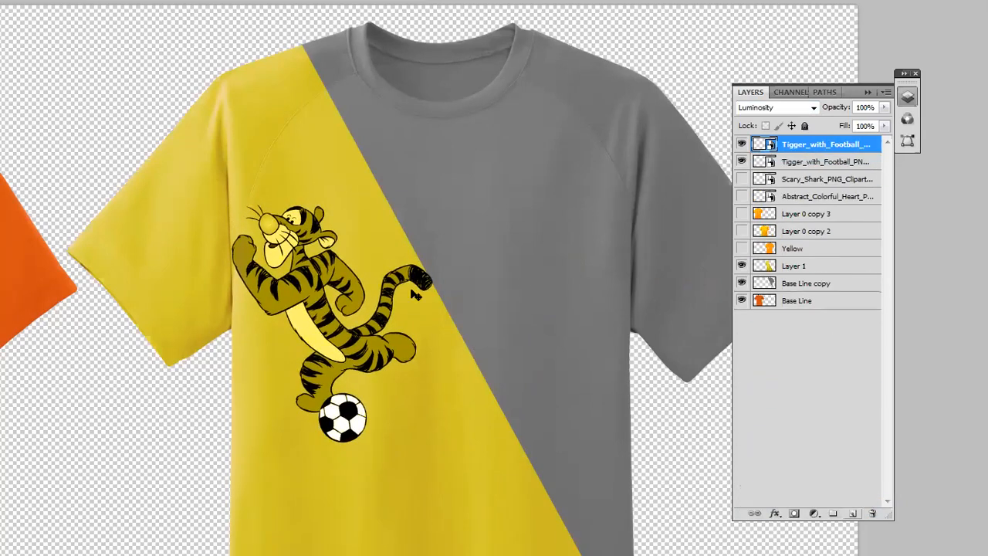
Move the duplicate Tigger onto the gray half of the shirt, and flip the original horizontally and place it lower on the yellow half
left_click_drag(347, 340, 532, 259)
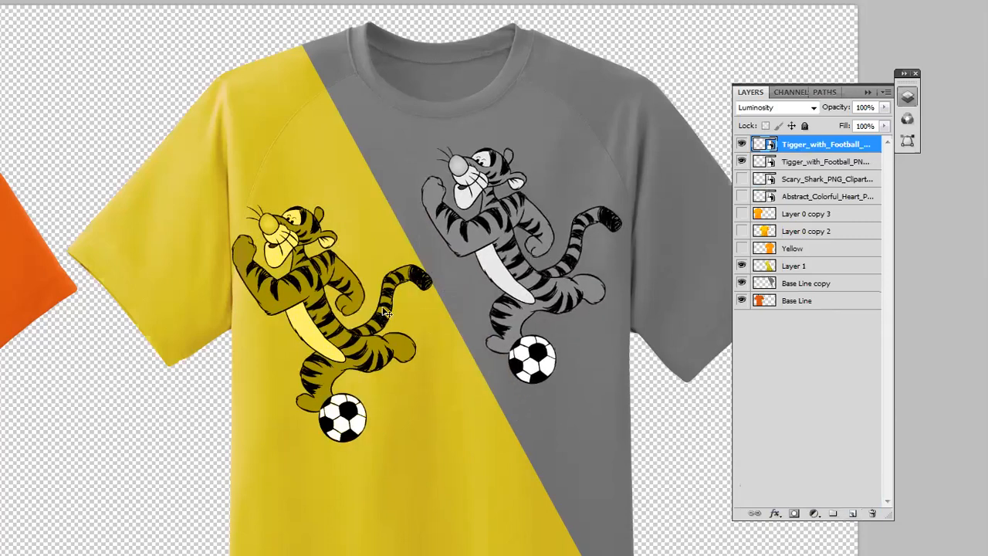
left_click(788, 162)
key("ctrl+t")
right_click(337, 273)
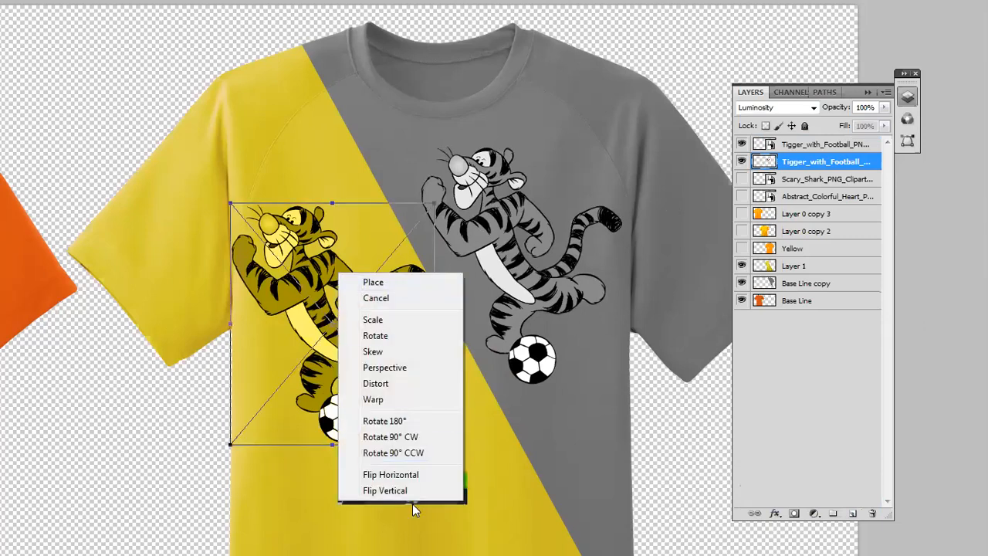
left_click(415, 474)
left_click_drag(360, 353, 364, 390)
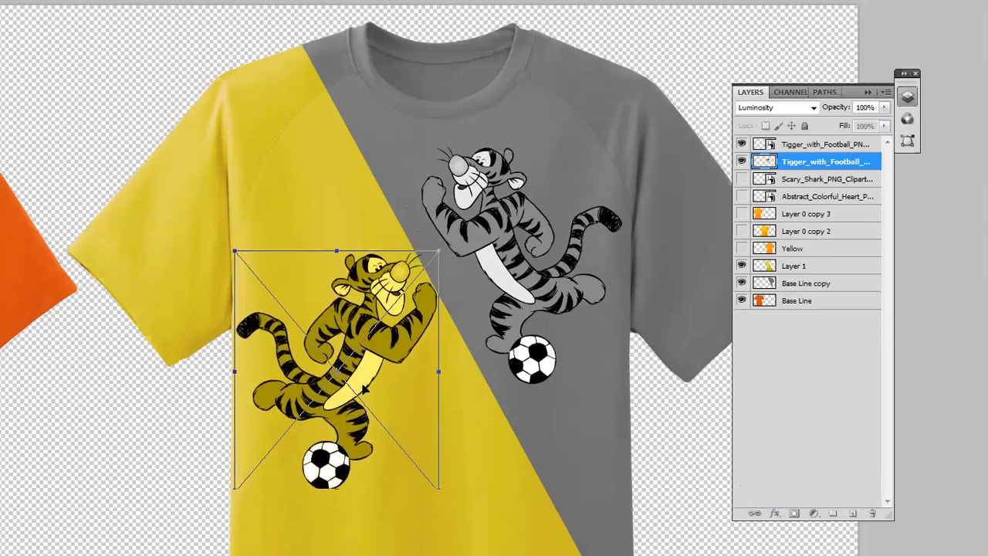
key("Return")
Hide both Tigger layers and show the shark layer, toggling the abstract heart layer's visibility on and off
left_click_drag(523, 314, 632, 232)
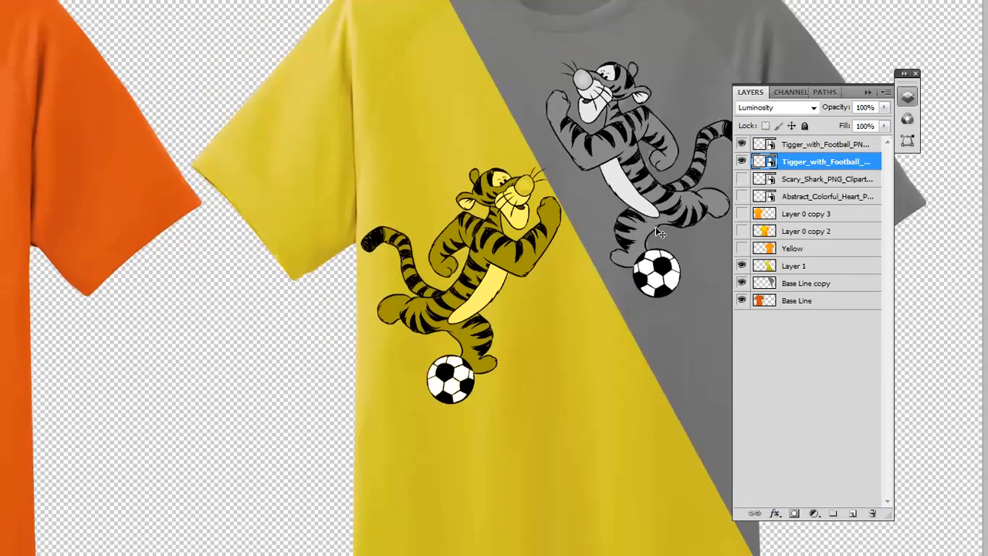
left_click_drag(550, 208, 535, 211)
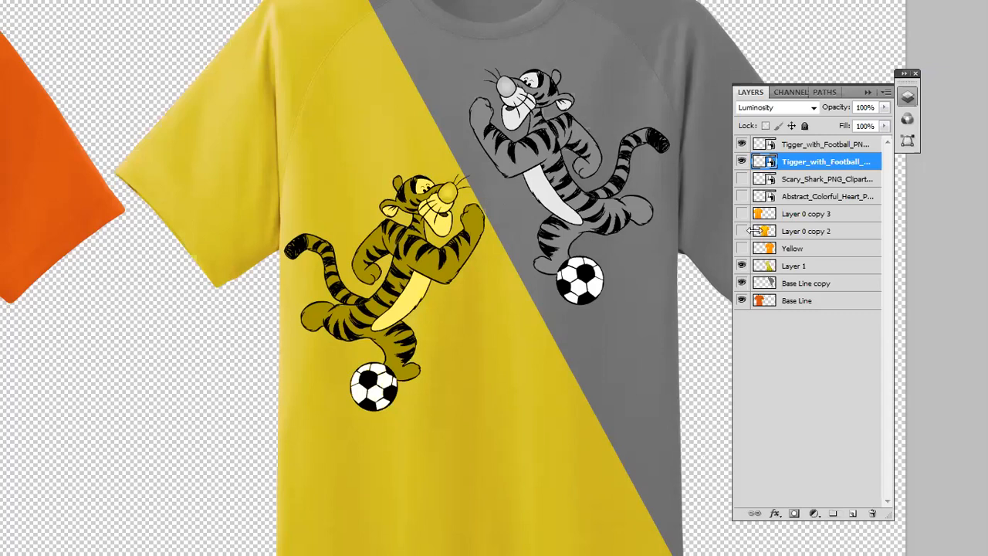
left_click(741, 144)
left_click(741, 162)
left_click(741, 179)
left_click(741, 196)
left_click(742, 179)
left_click(742, 179)
left_click(742, 197)
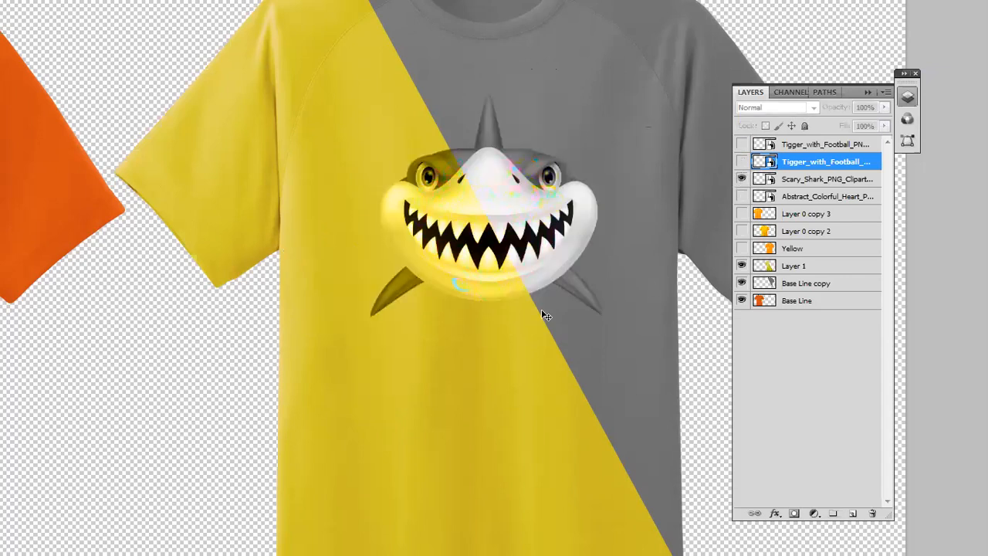